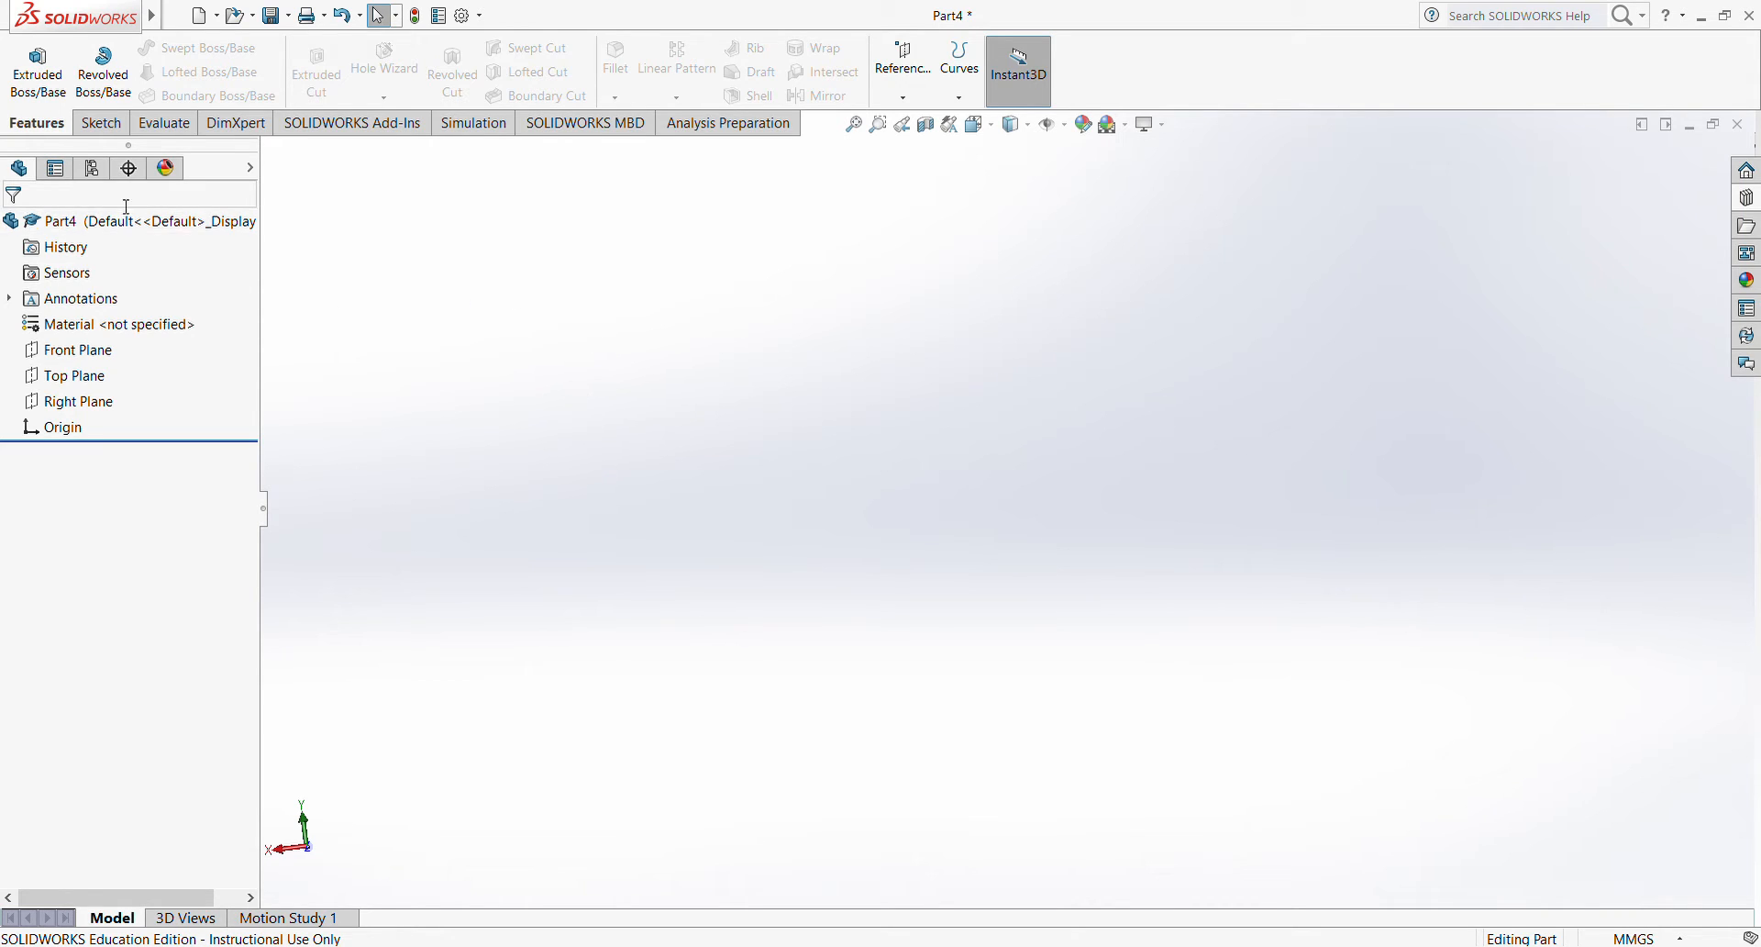
- On the Front Plane, sketch a five-sided polygon centred on the origin, with an inscribed circle about 126 mm in diameter and a vertex pointing up
click(101, 128)
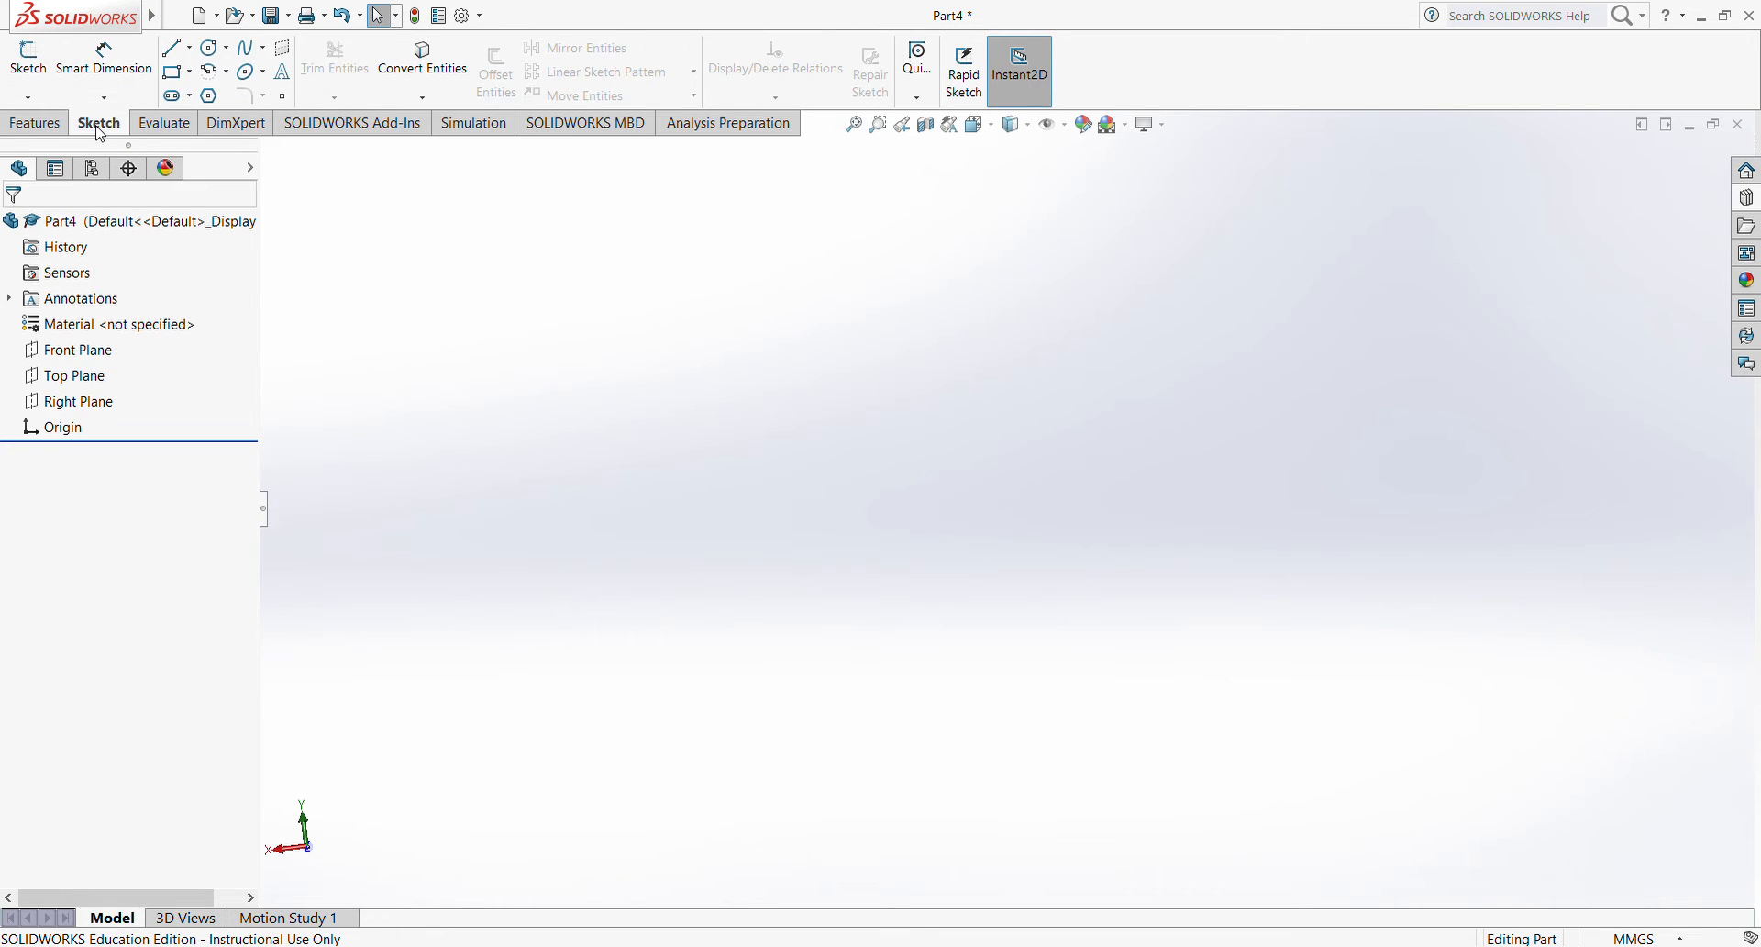
click(28, 64)
mouse_move(700, 330)
middle_down()
mouse_move(1006, 409)
mouse_move(1052, 379)
mouse_move(1046, 401)
middle_up()
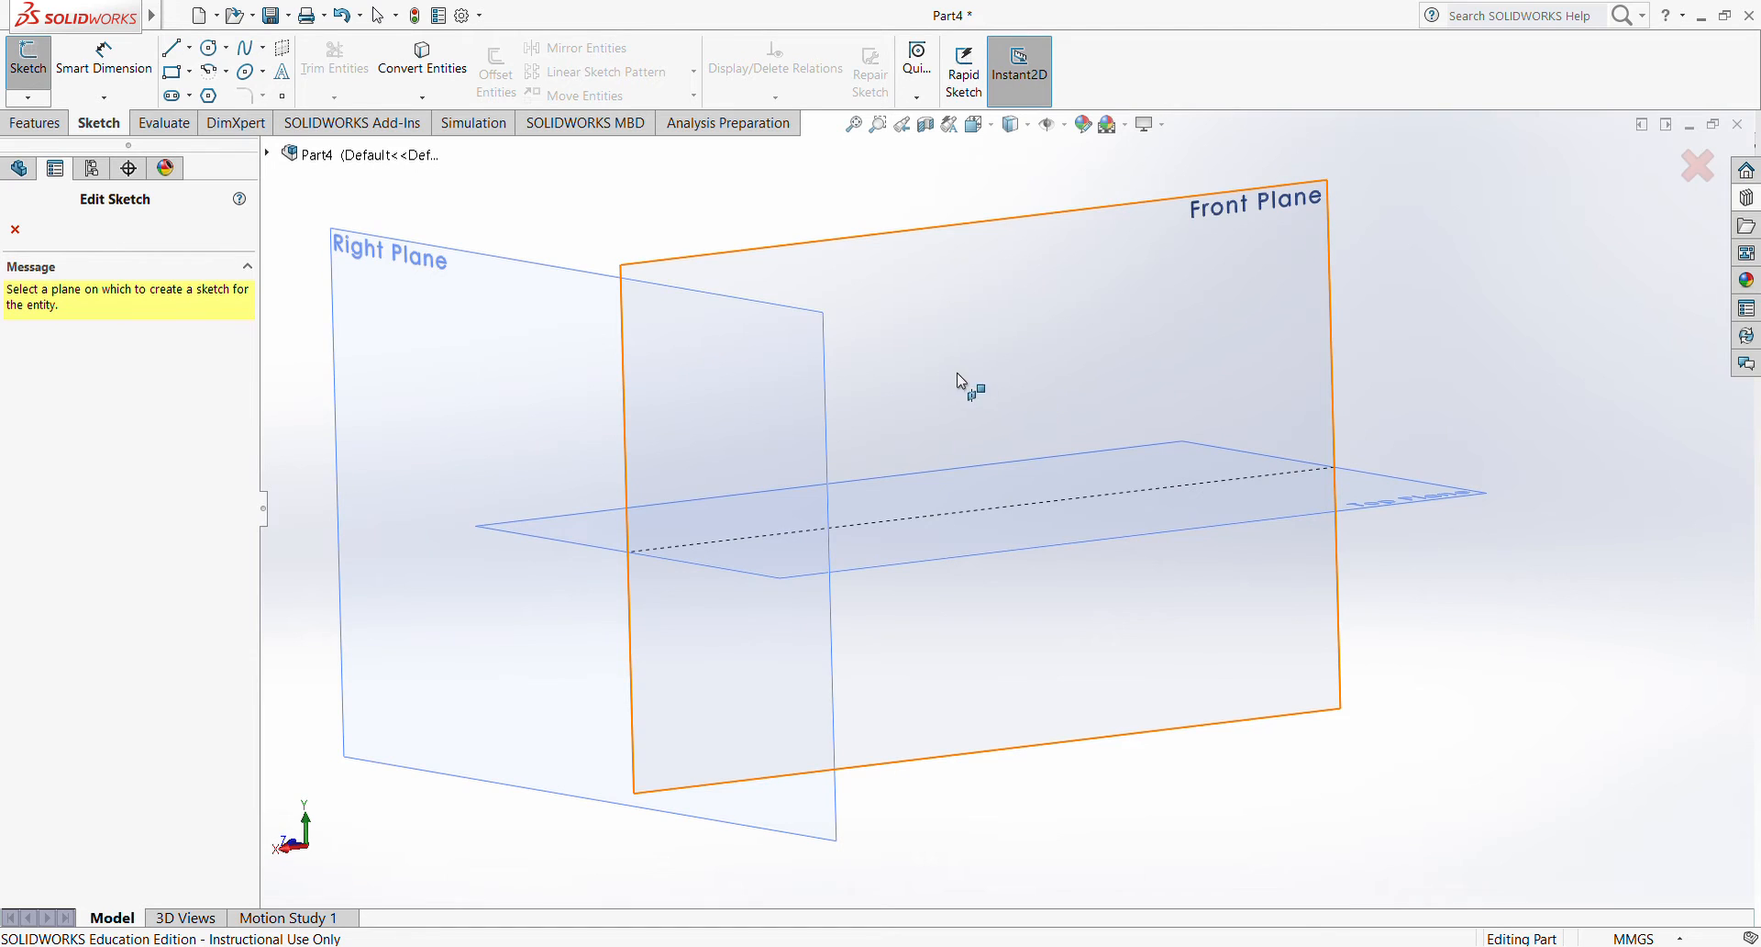
click(1004, 321)
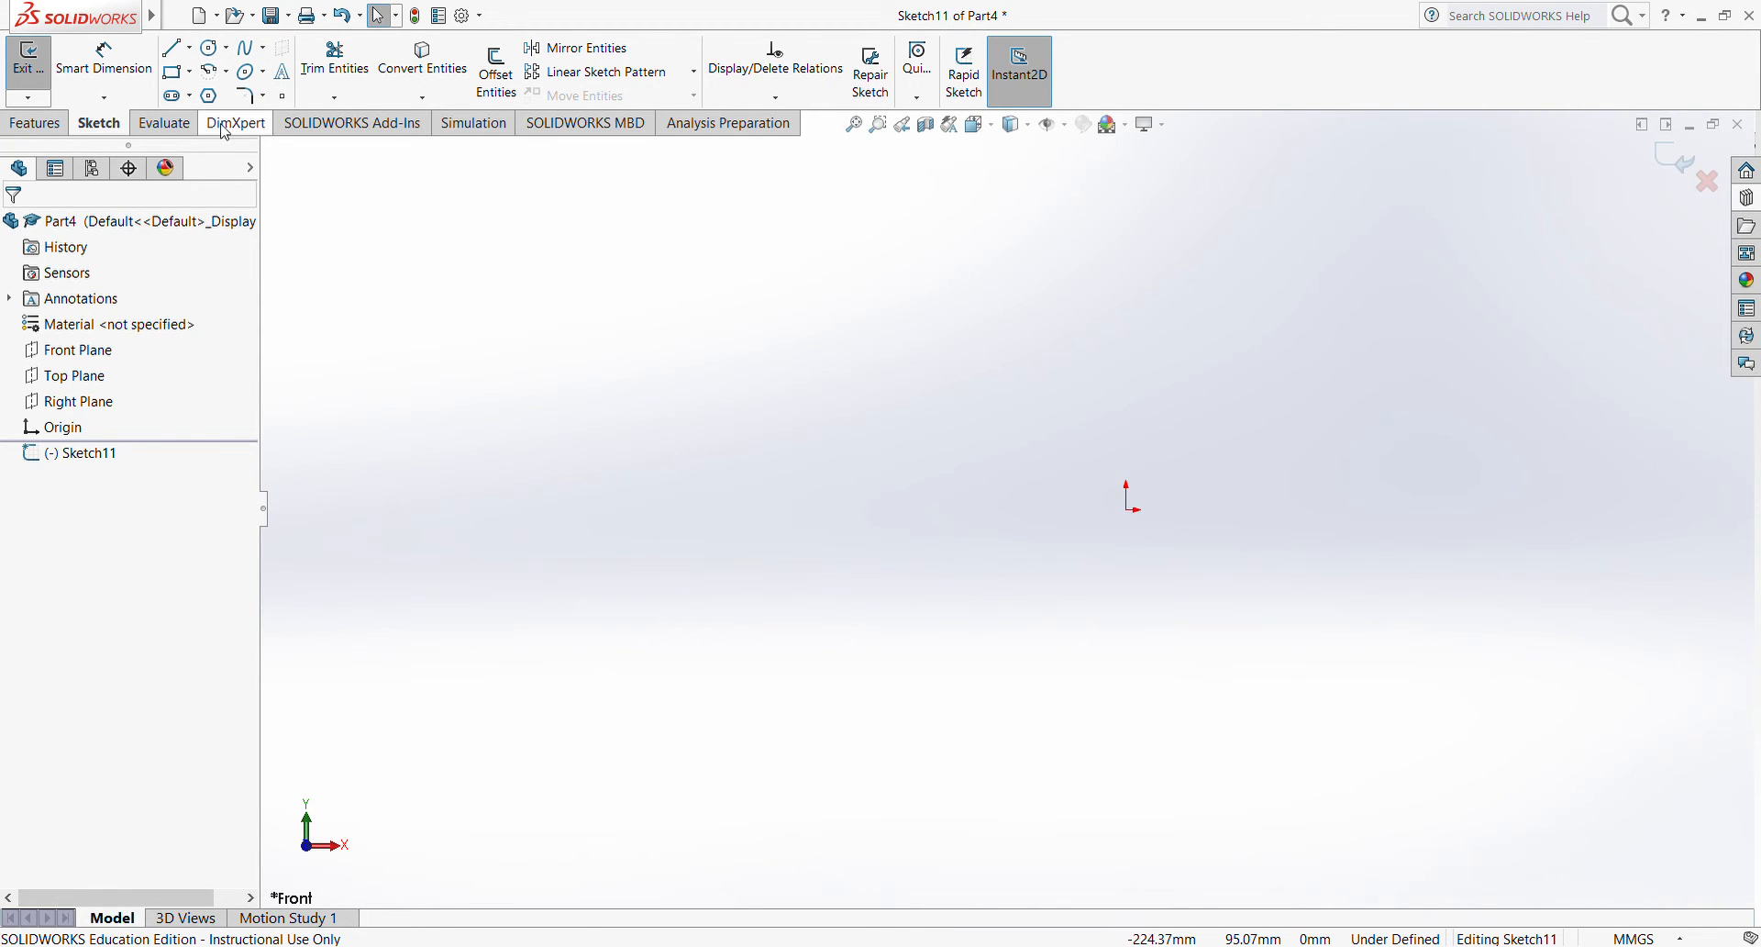
click(210, 96)
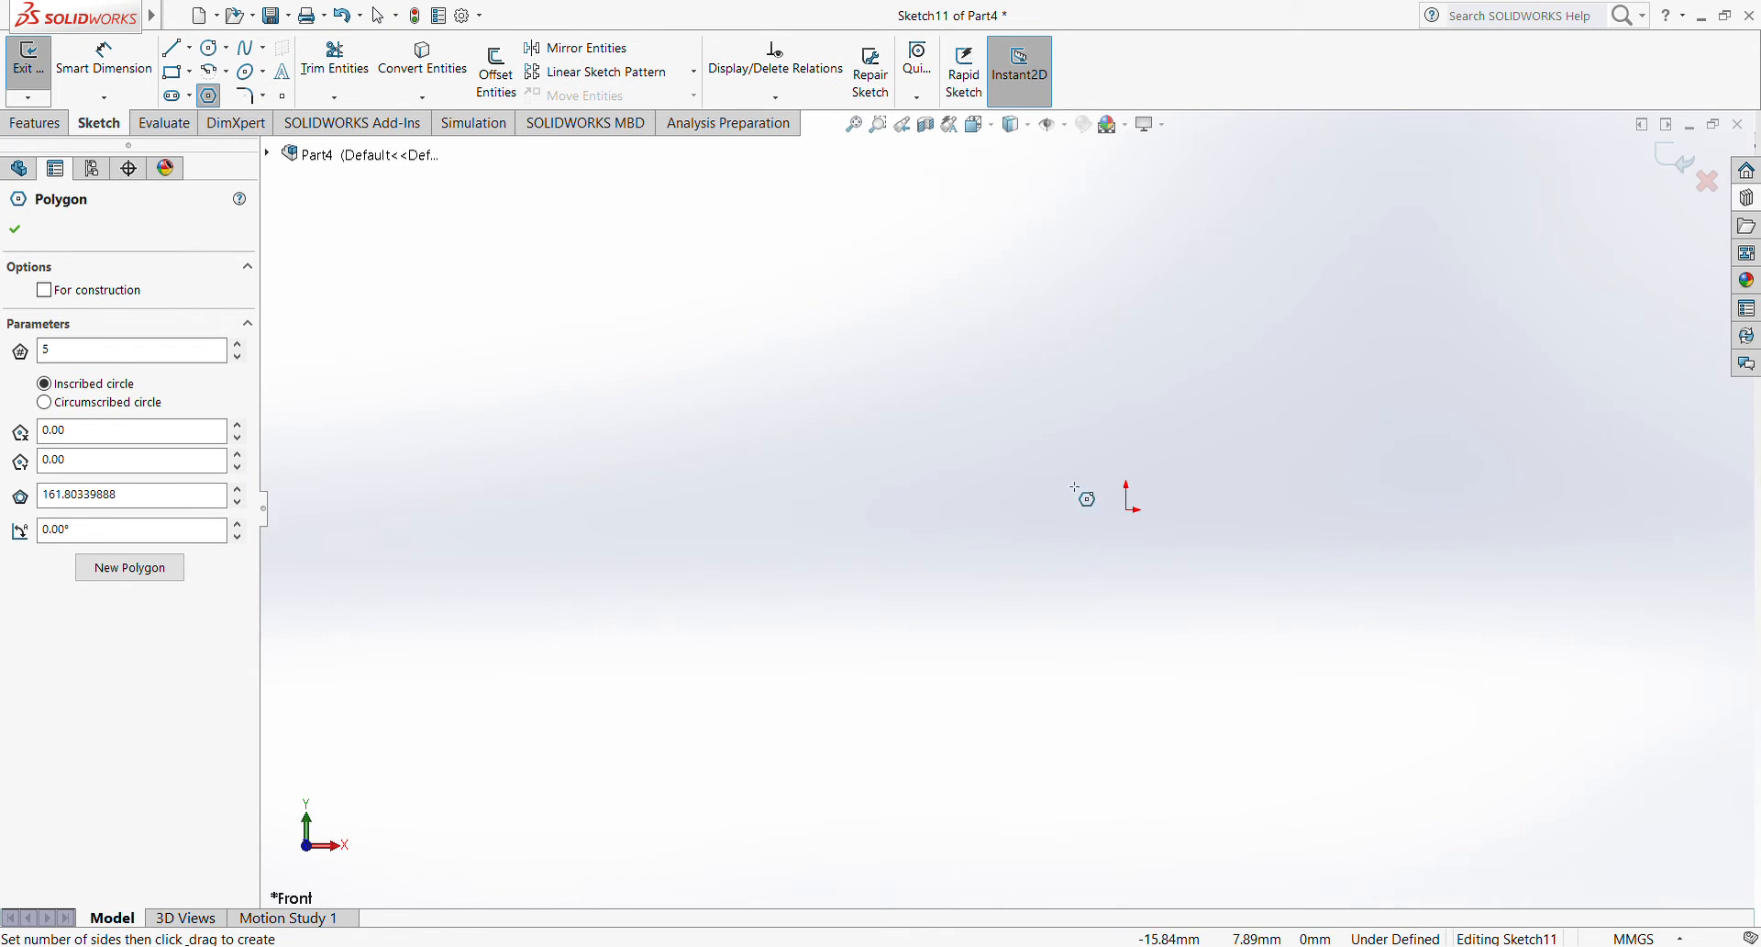
drag(1130, 509, 1119, 211)
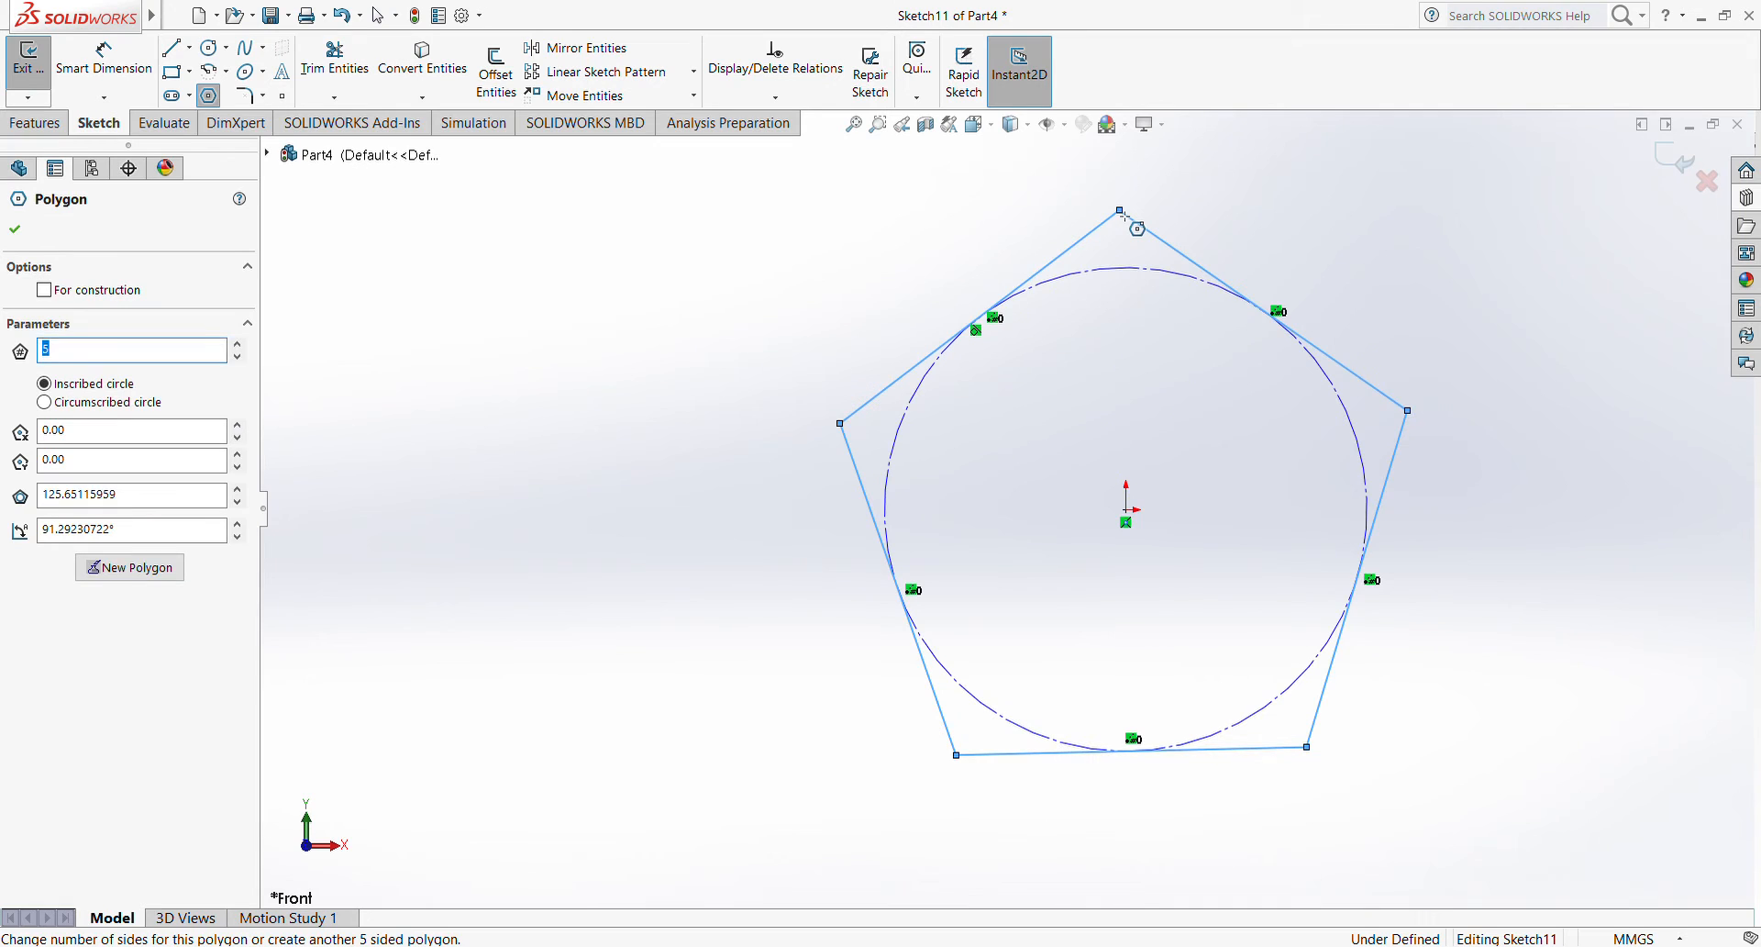
key(Escape)
- Dimension the vertical distance from the origin to the pentagon's top vertex as 50 mm
click(104, 57)
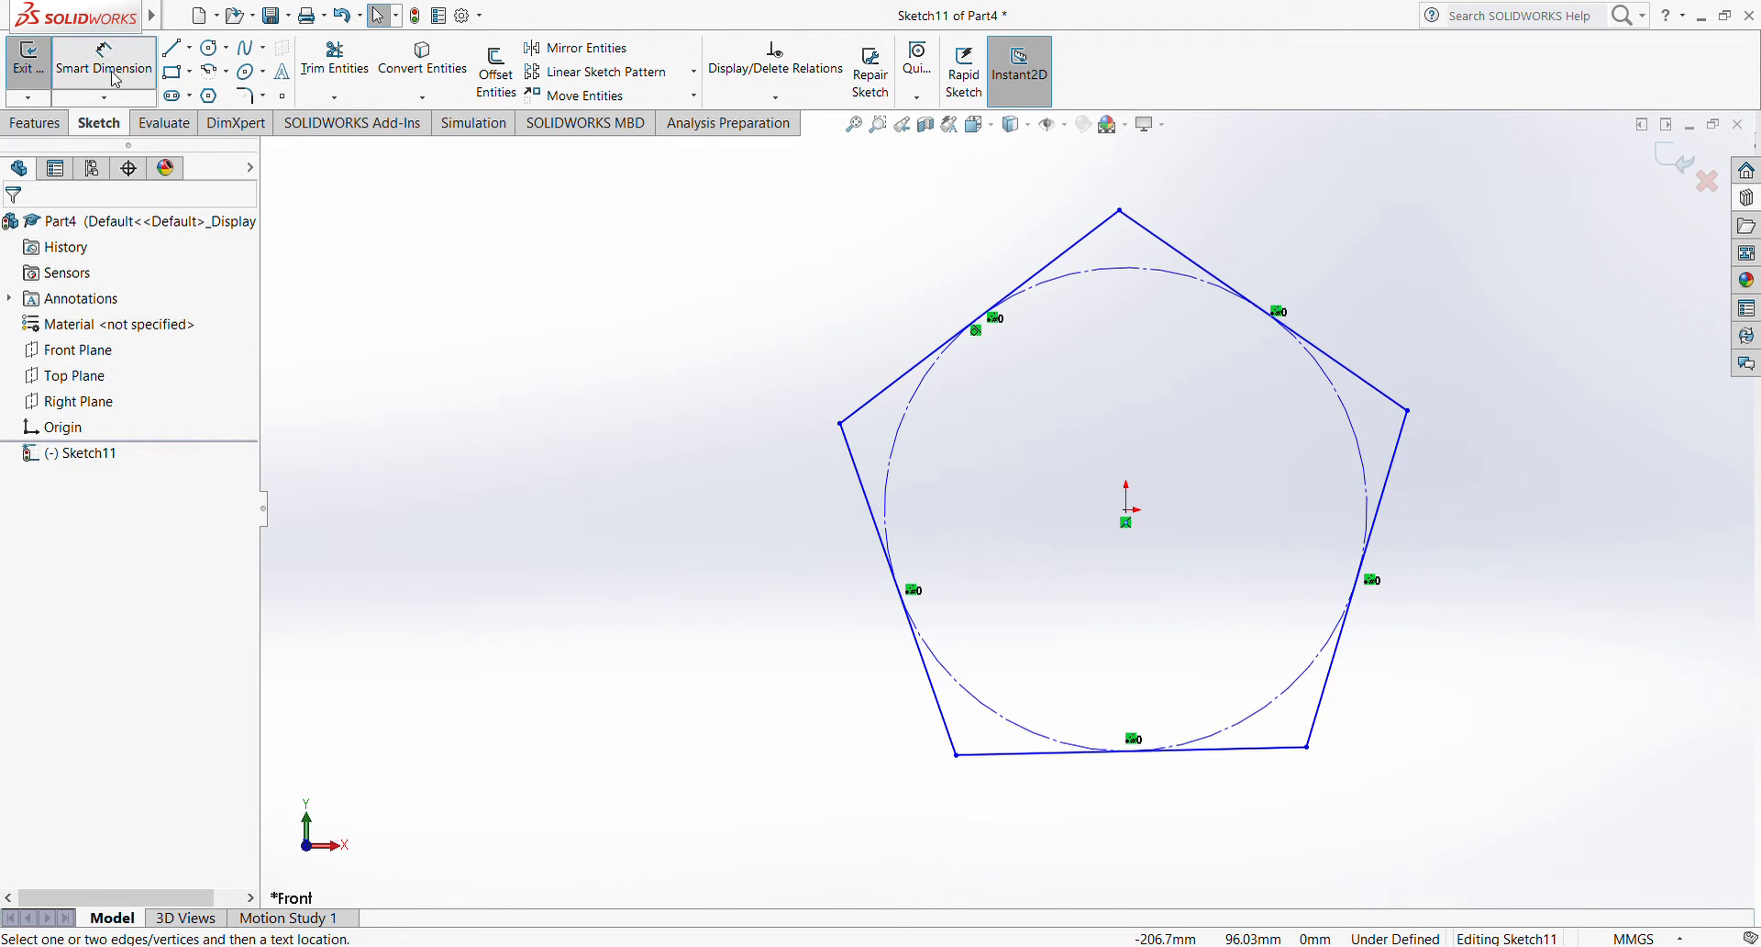
click(1120, 212)
click(1127, 510)
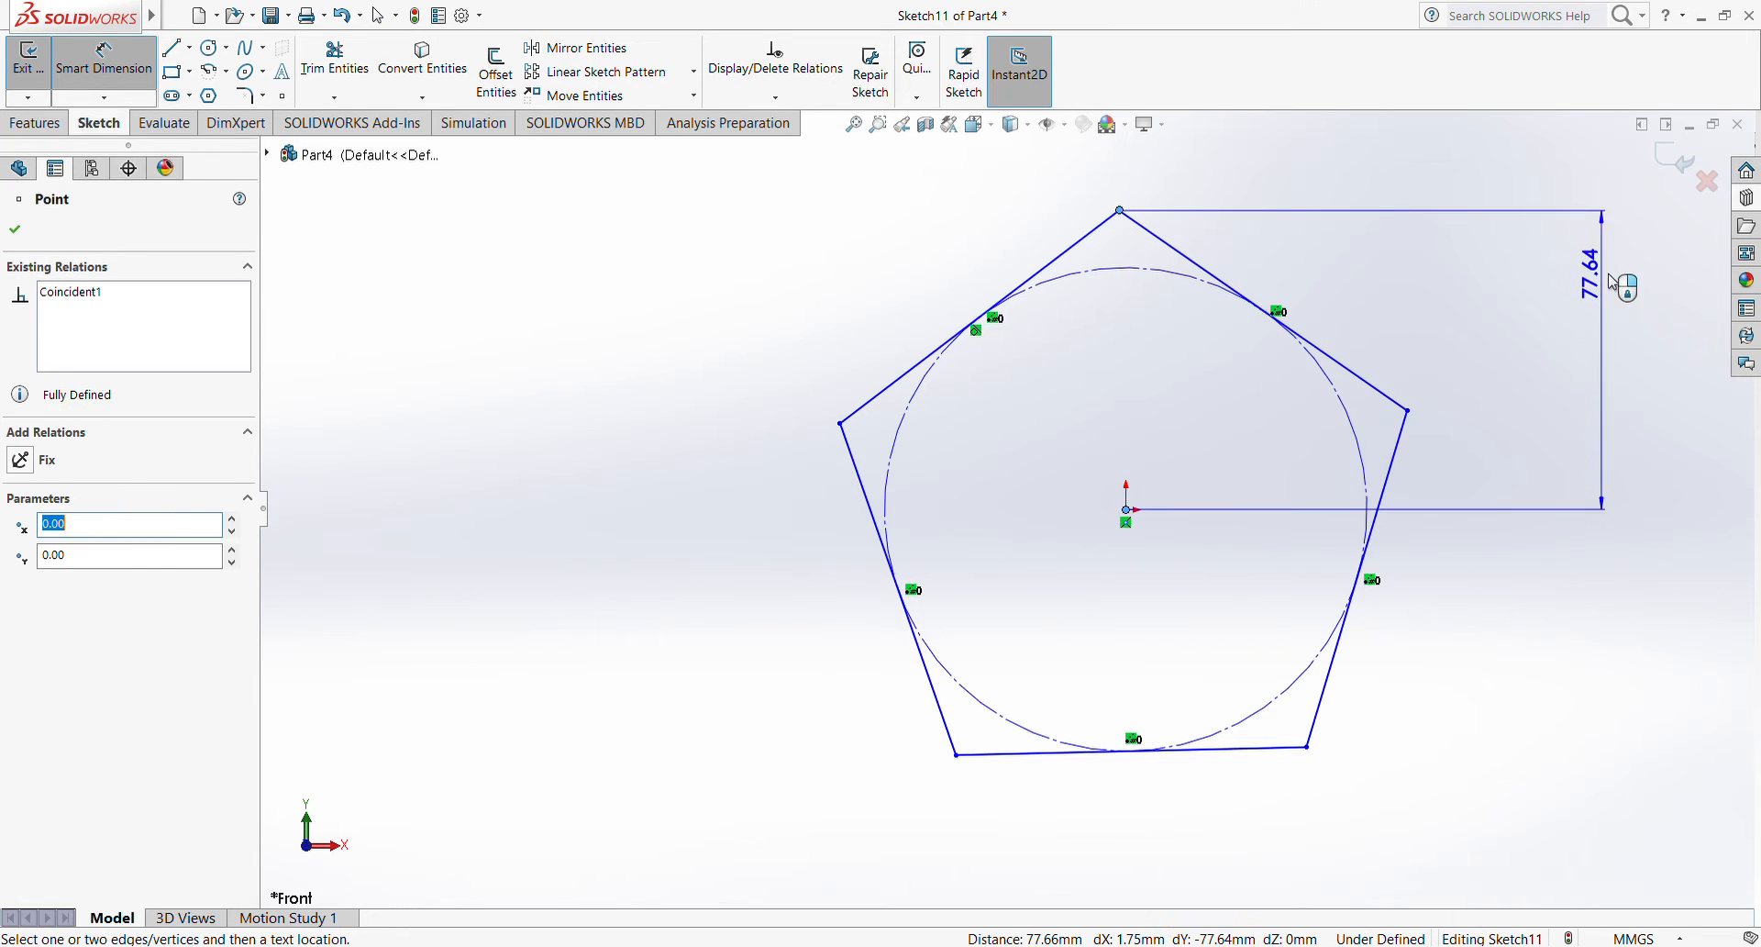
click(1562, 345)
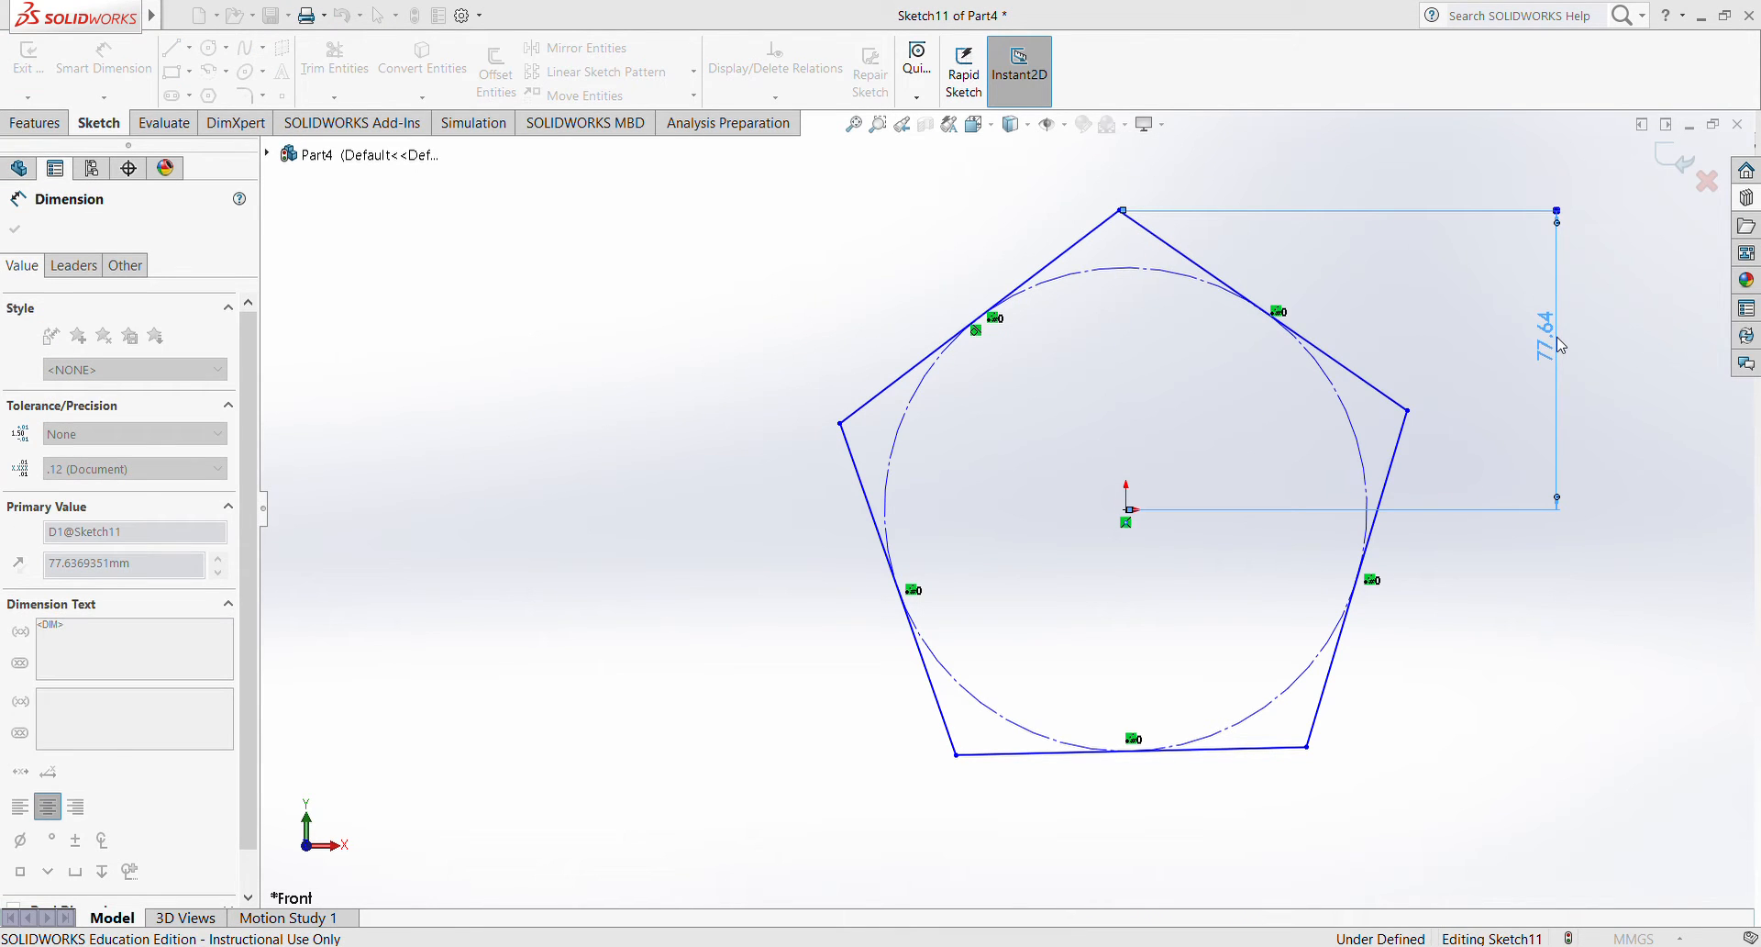
text(50)
key(Return)
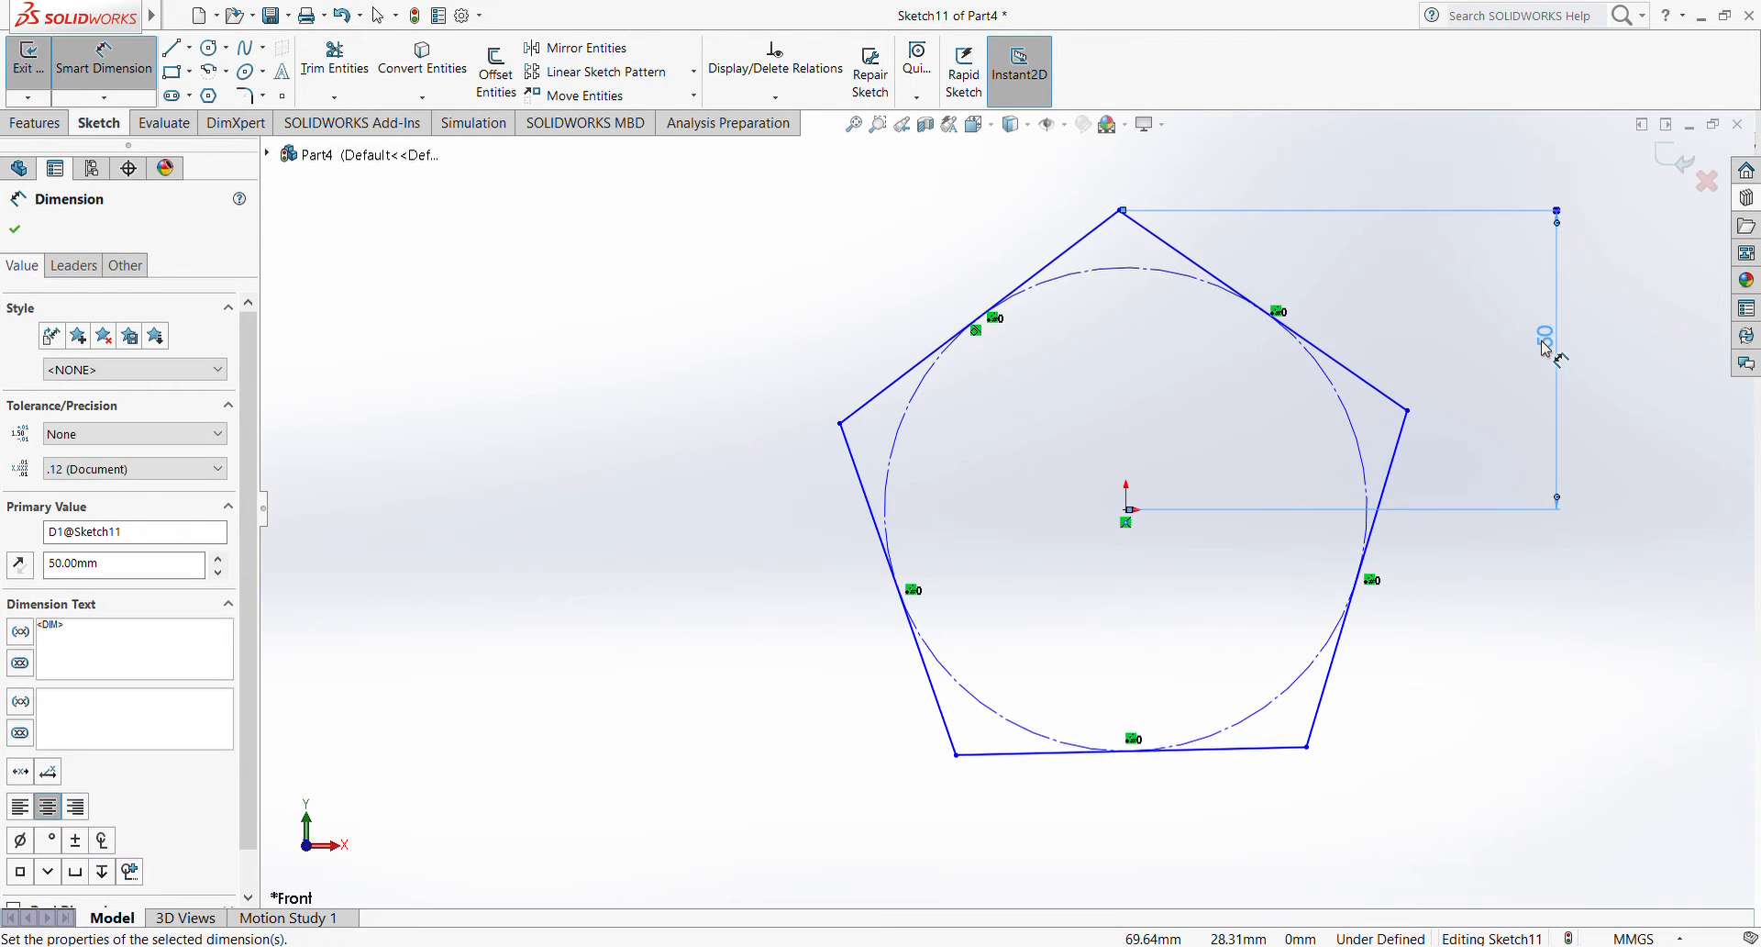
click(1463, 338)
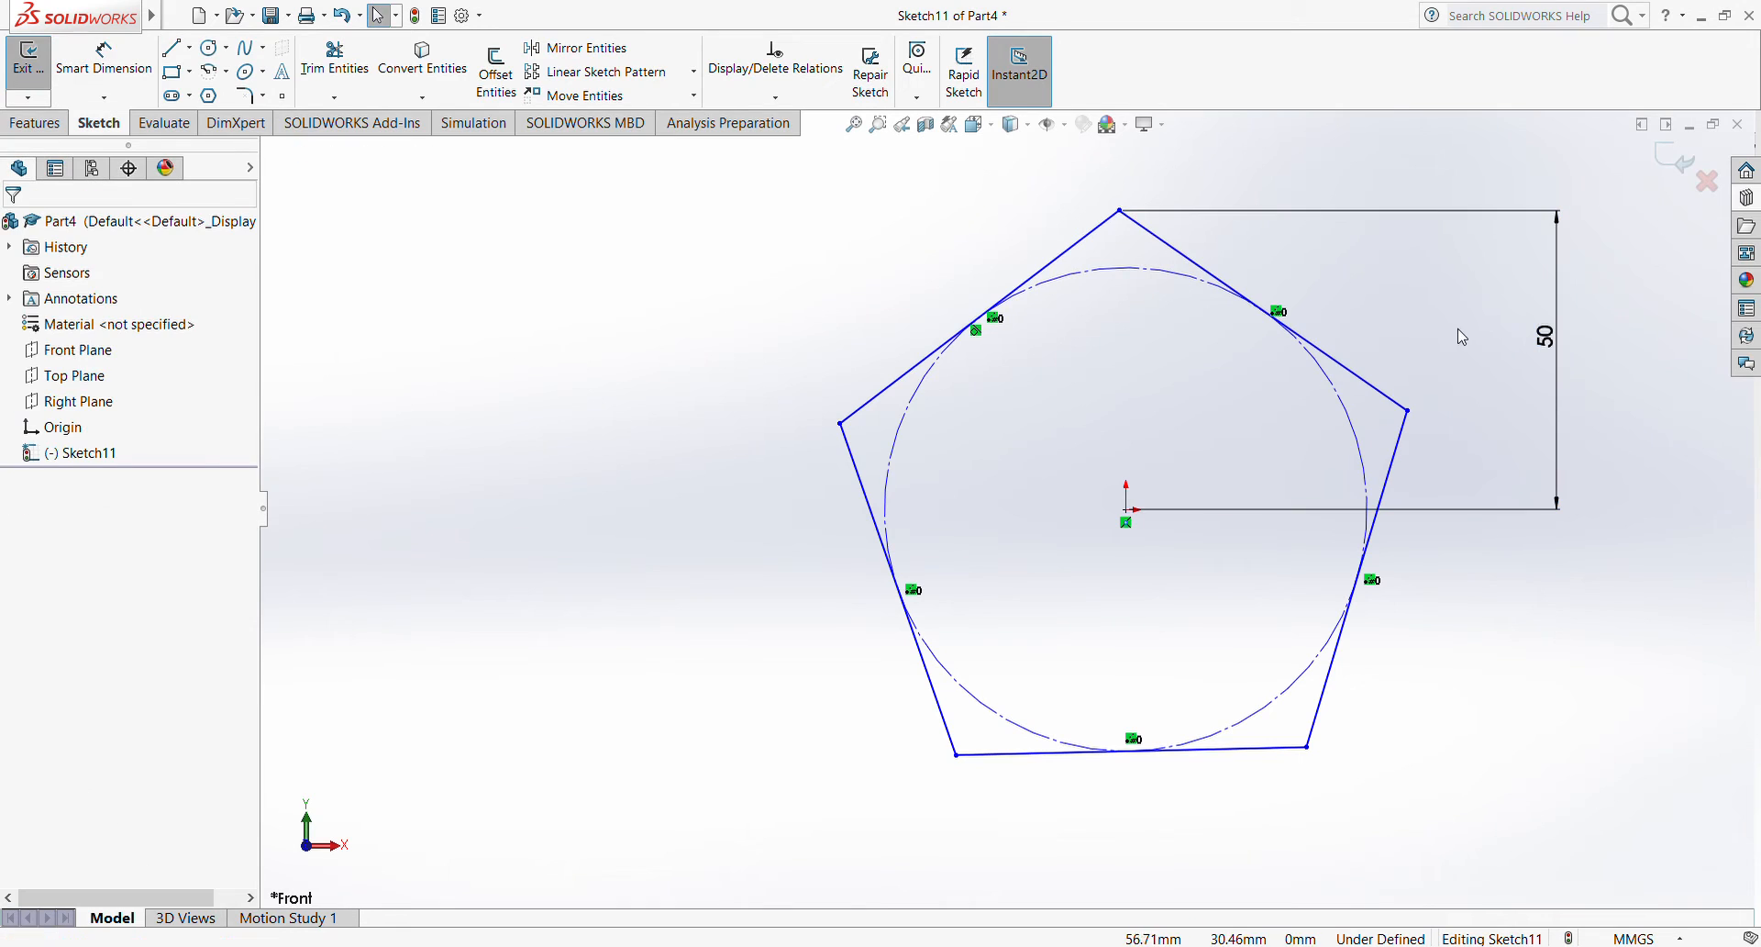
- Add a Vertical relation between the pentagon's top vertex and the origin, and exit the sketch
click(1121, 211)
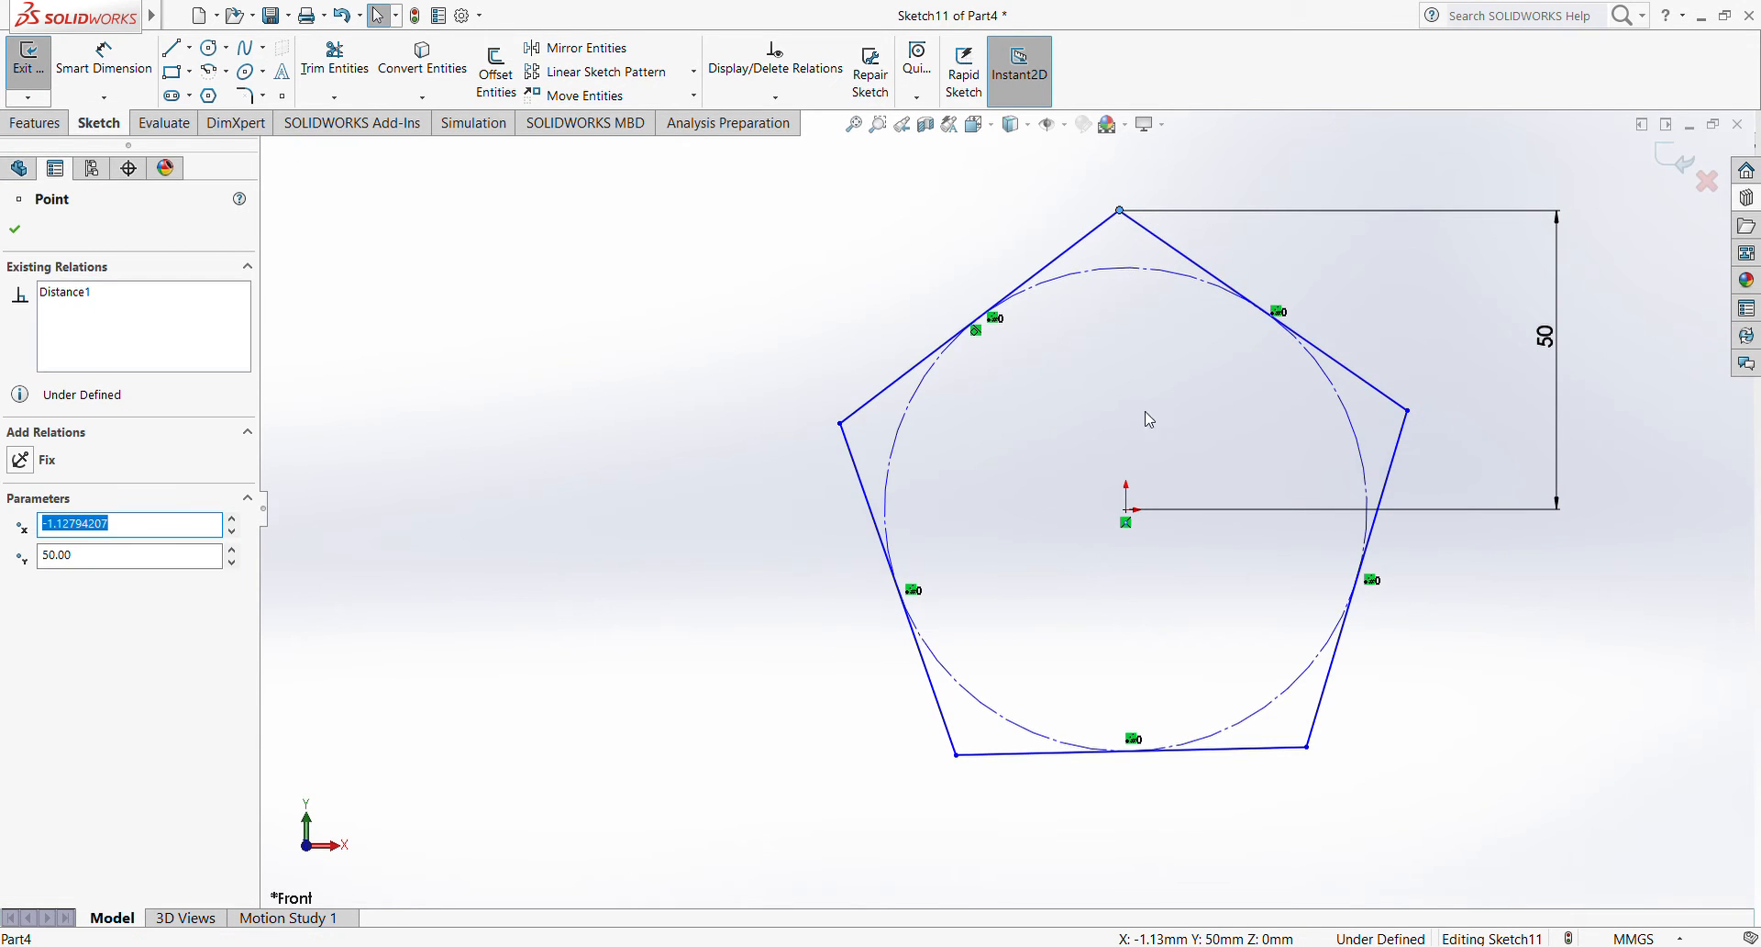
click(1127, 509)
ctrl+click(1120, 211)
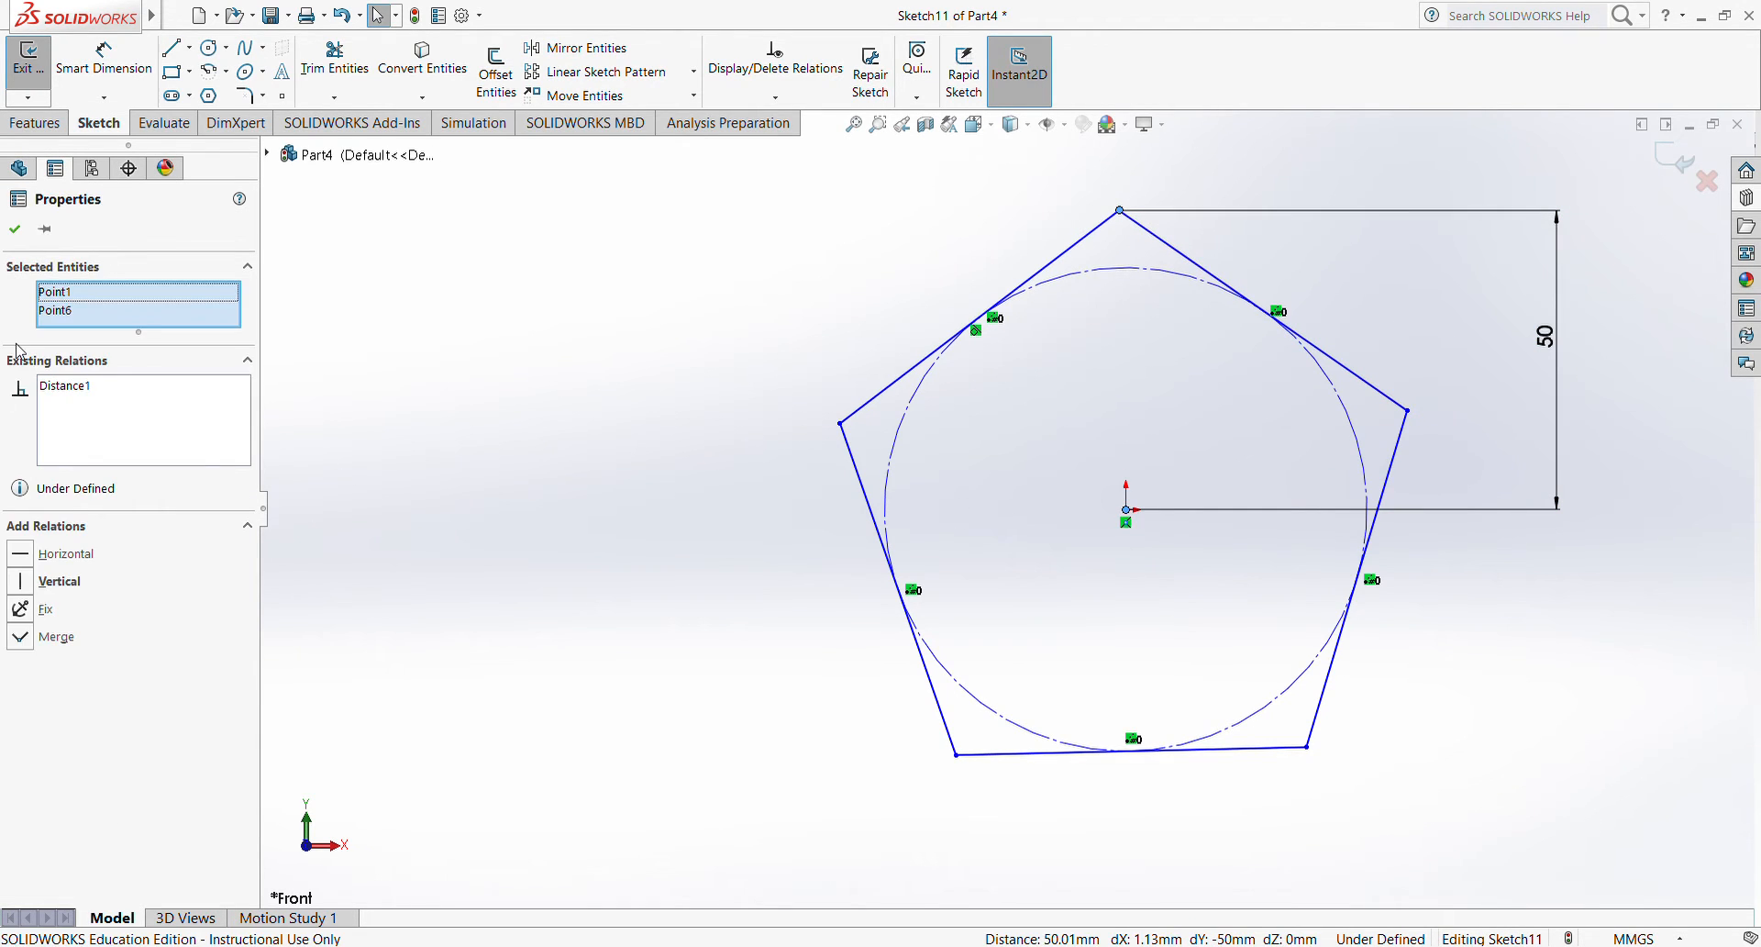
click(25, 589)
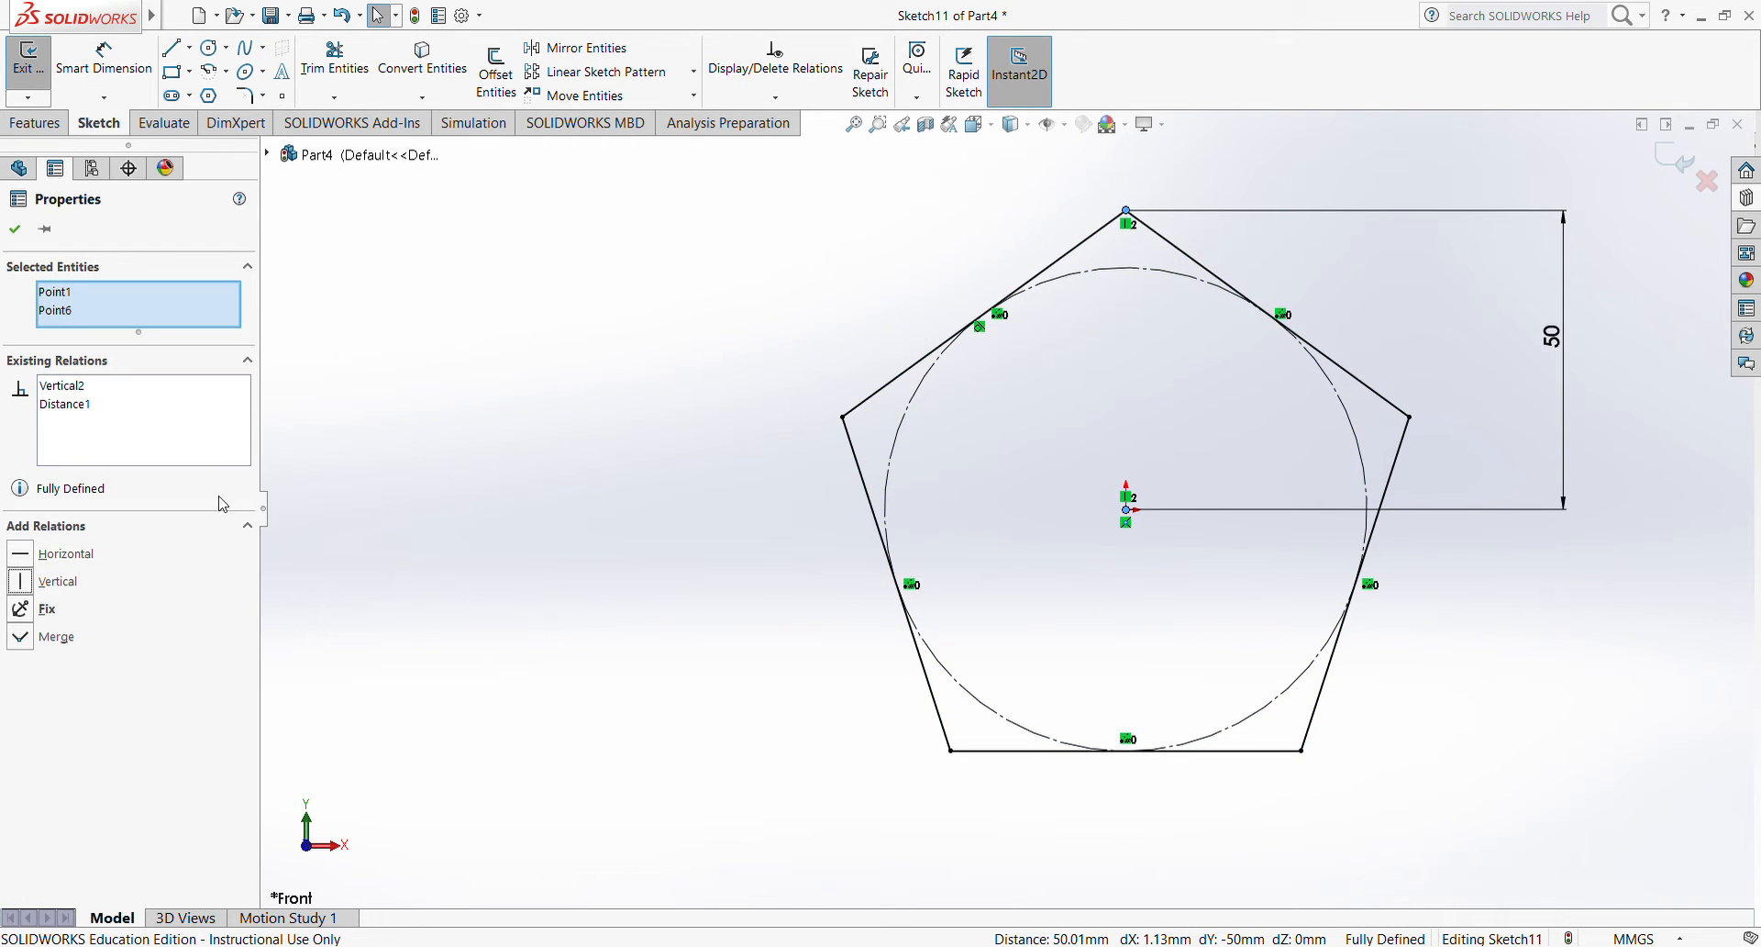
click(16, 230)
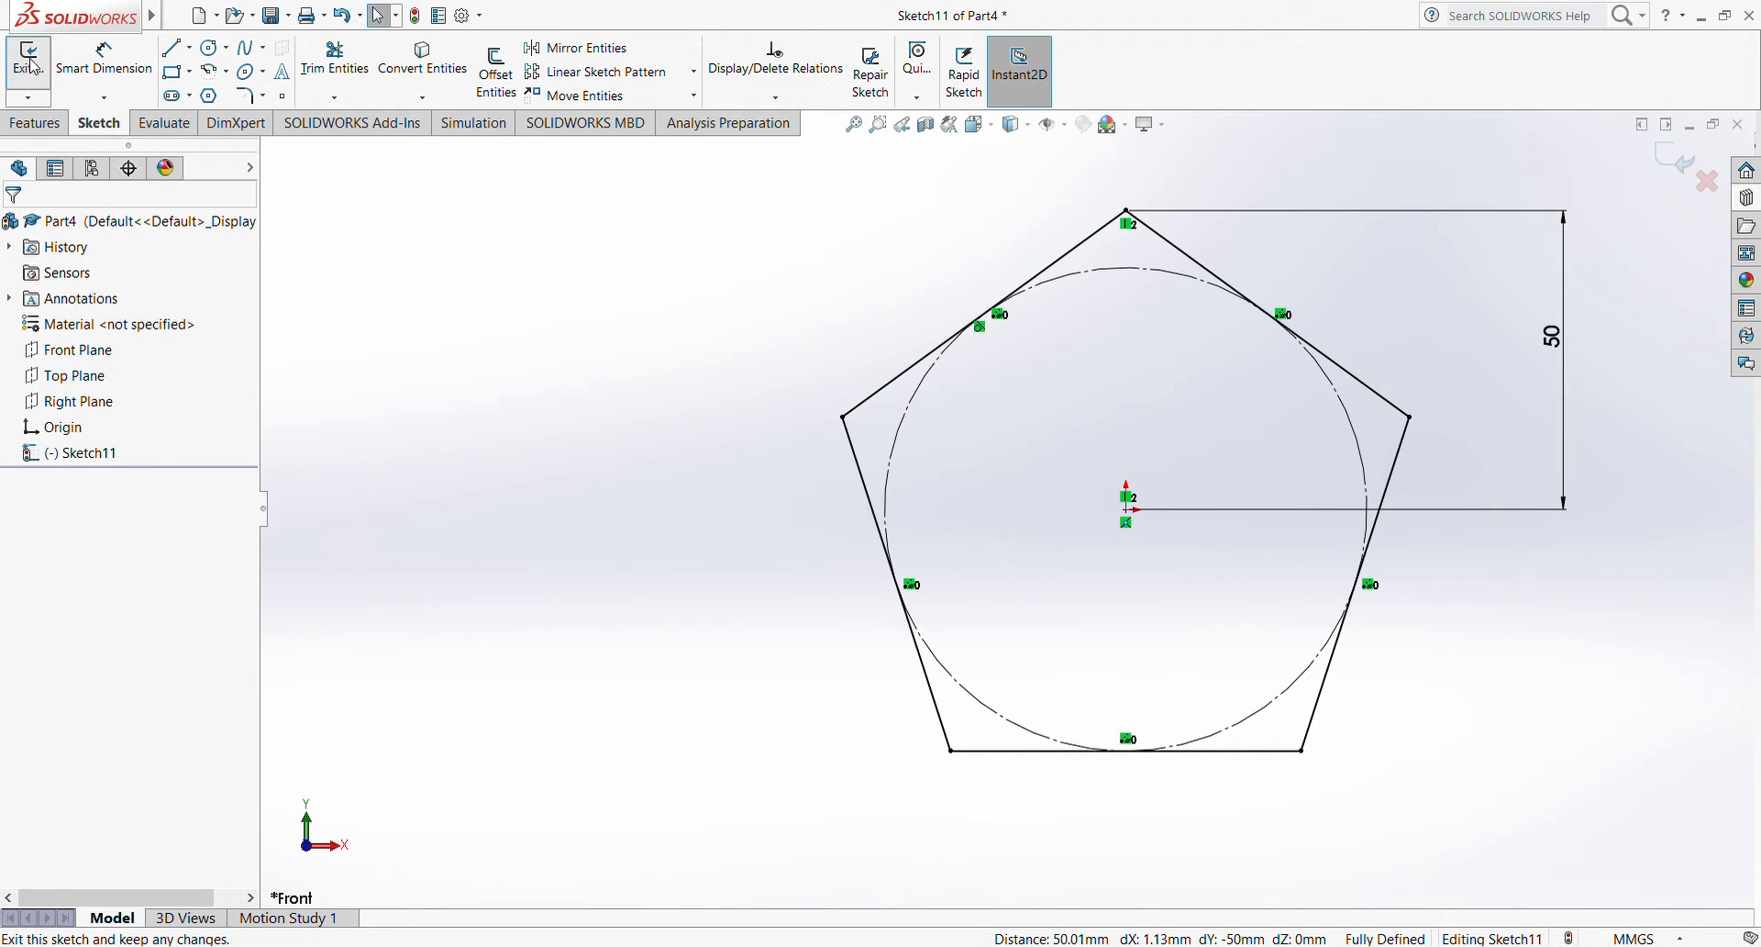
click(28, 65)
middle_drag(1304, 444, 1191, 467)
scroll(1170, 501, up, 6)
scroll(1121, 580, down, 2)
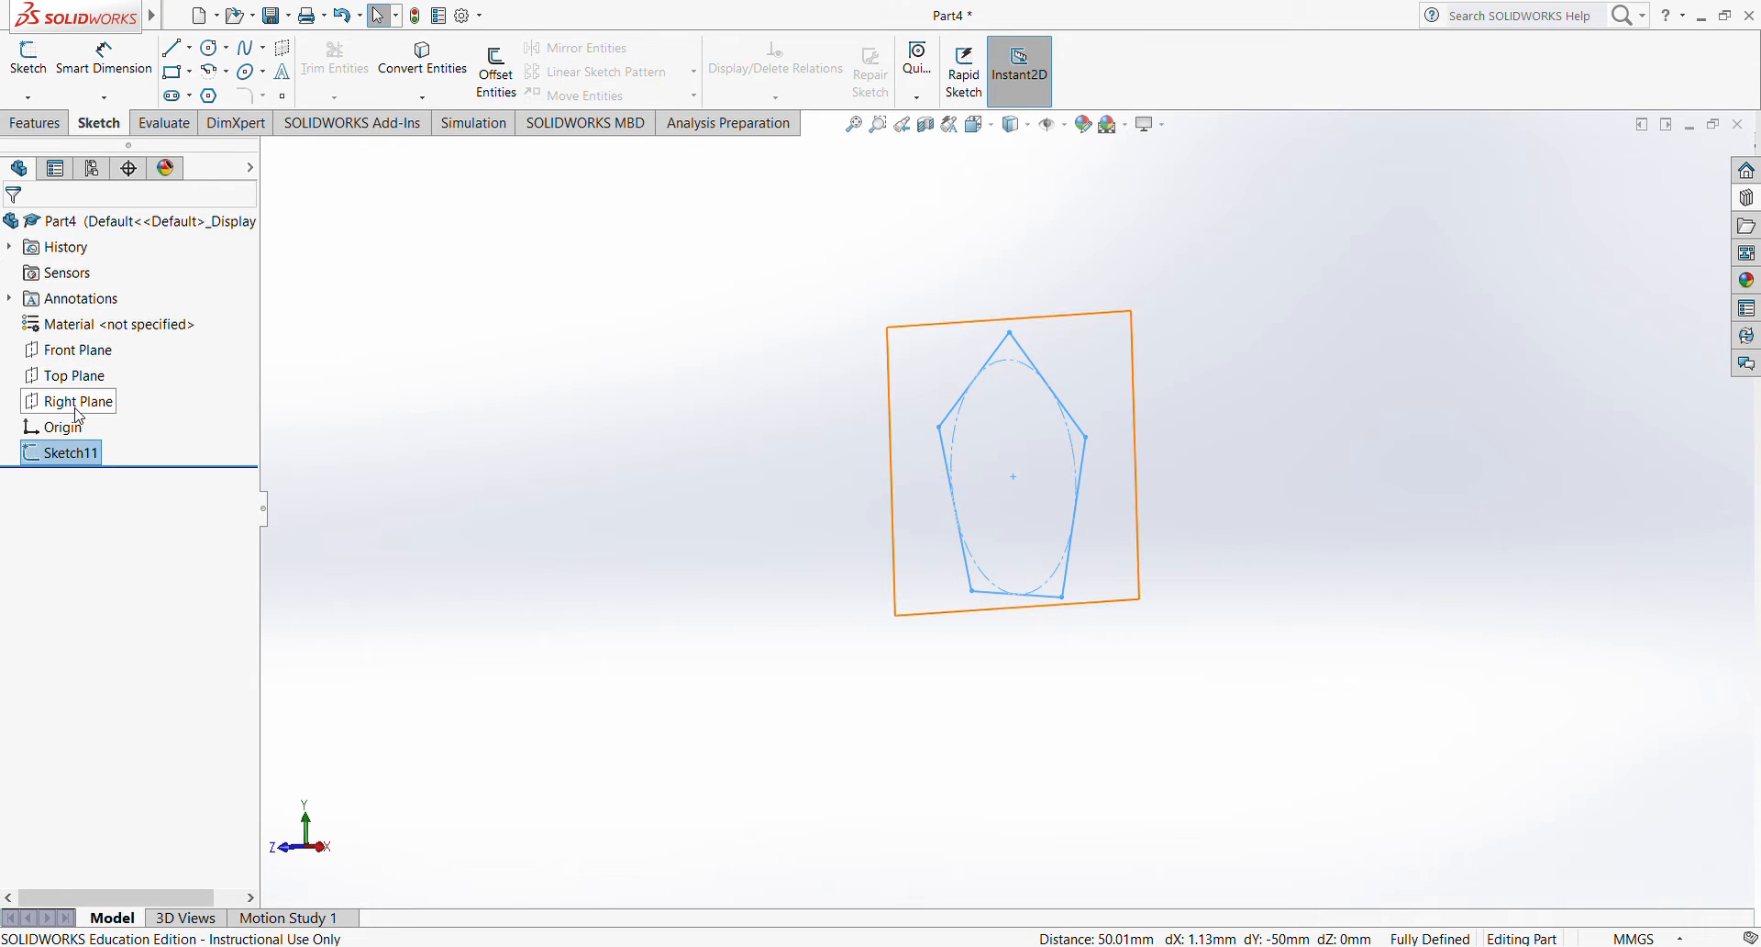
click(100, 357)
mouse_move(739, 455)
middle_down()
mouse_move(700, 444)
mouse_move(715, 449)
middle_up()
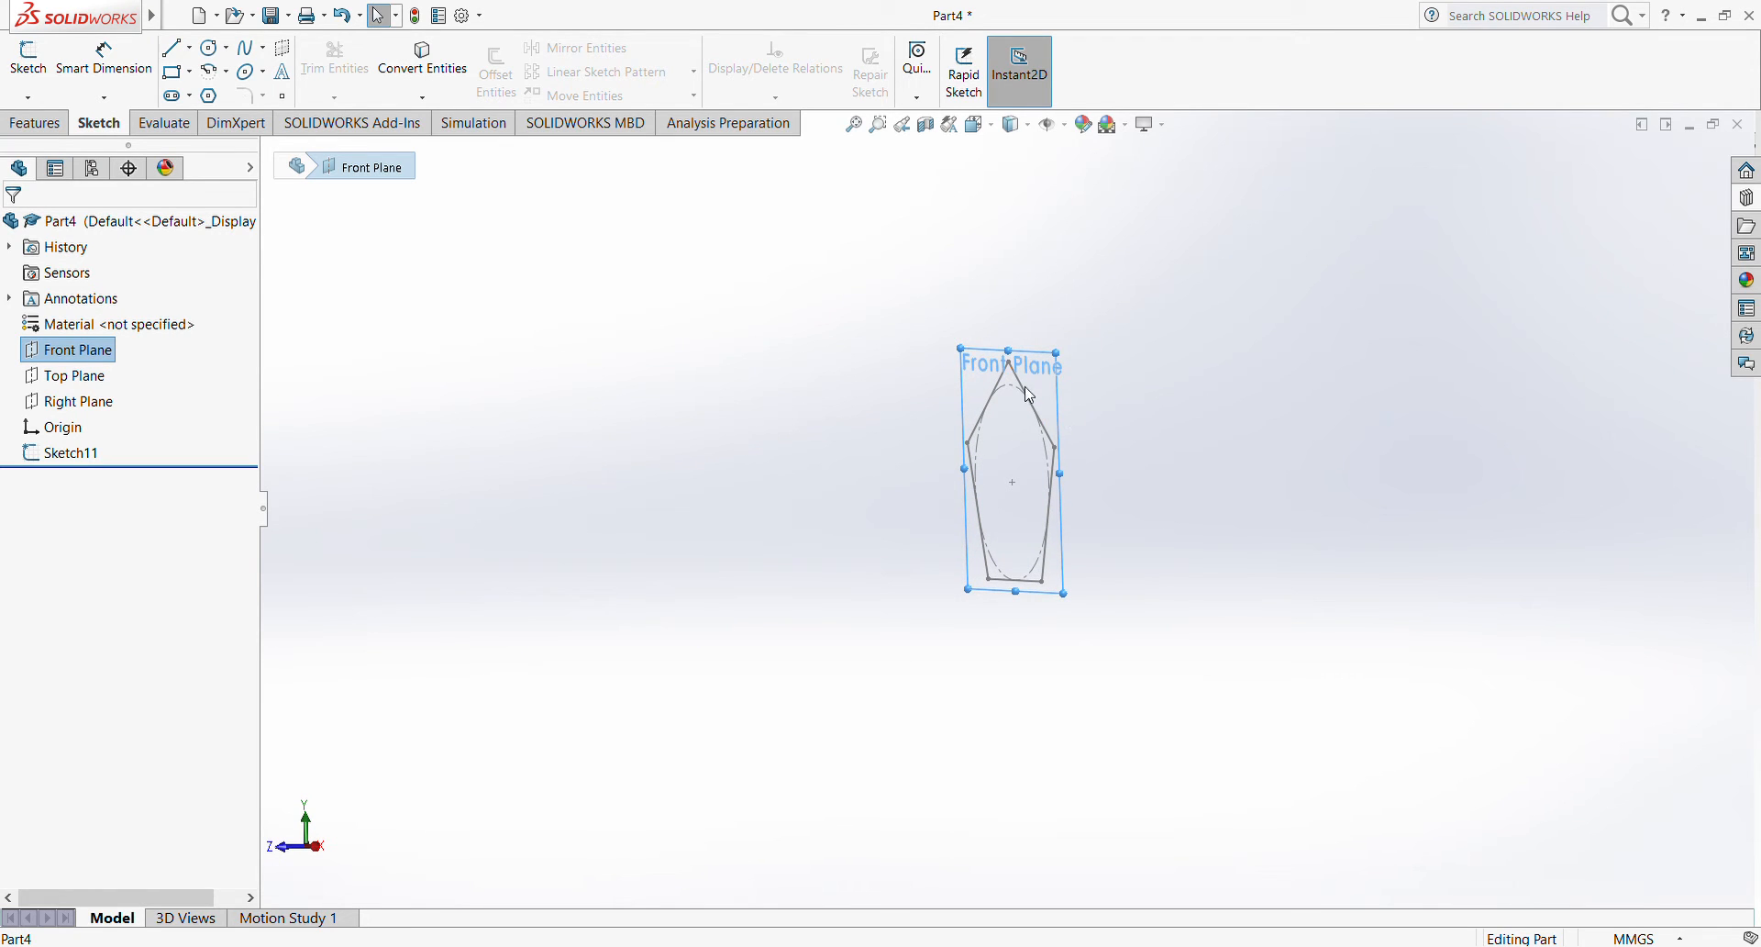
click(660, 346)
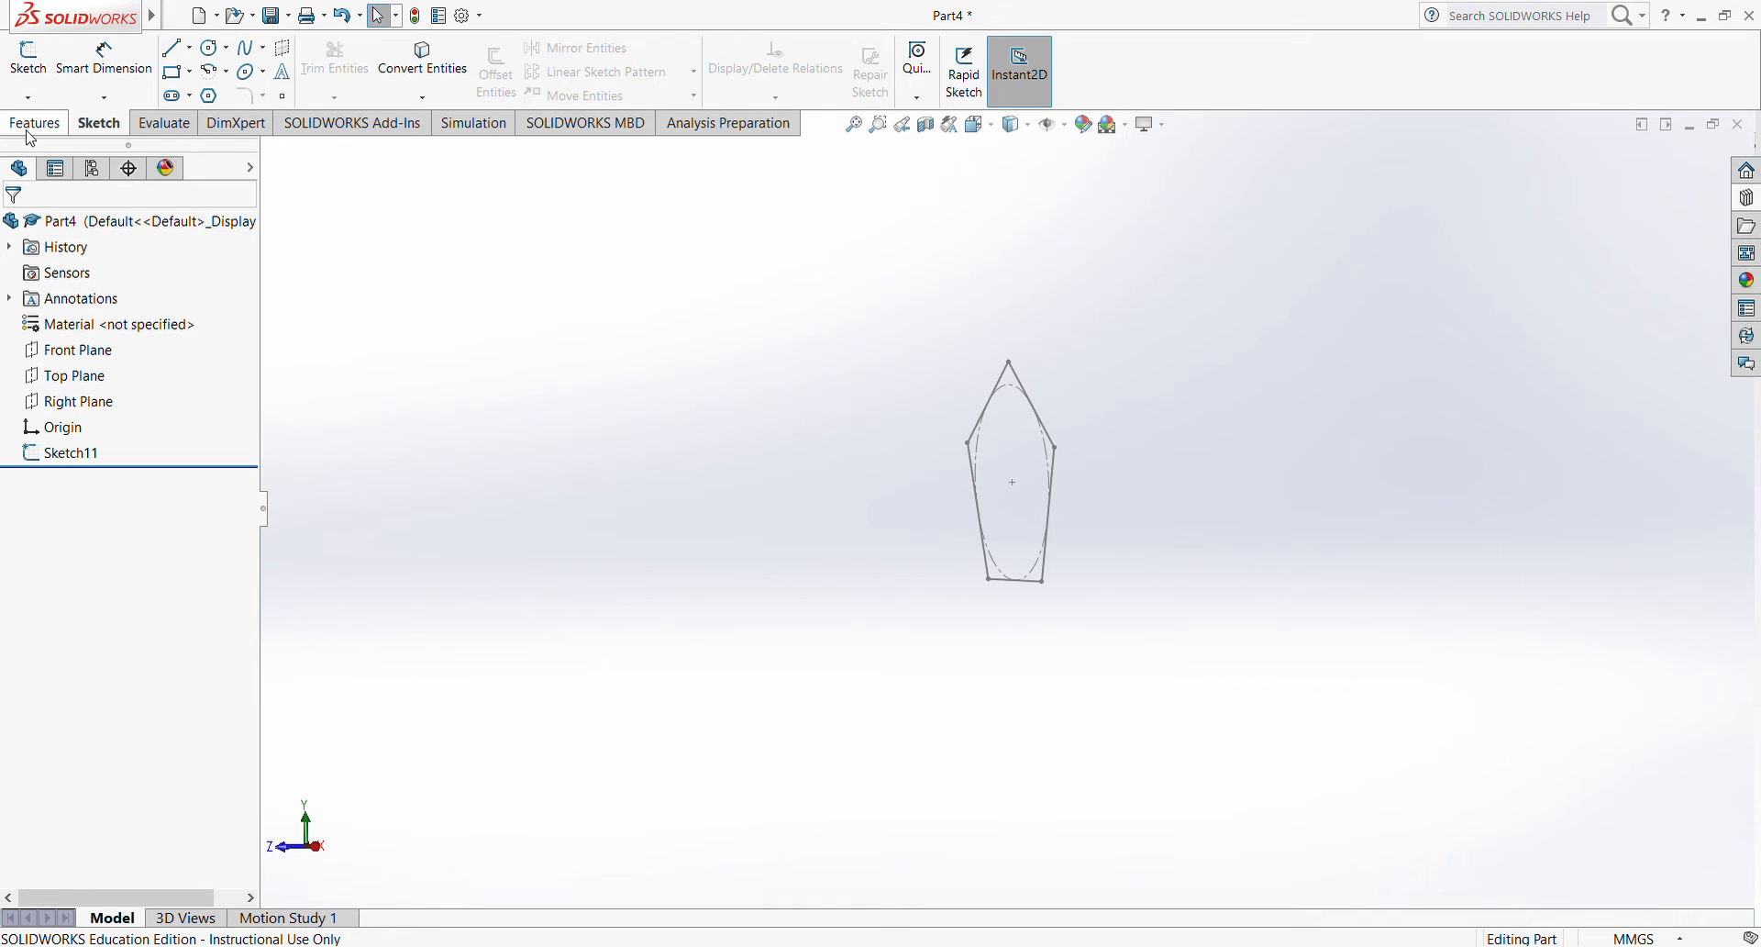
- Create a reference plane offset 50 mm from the Front Plane
click(30, 129)
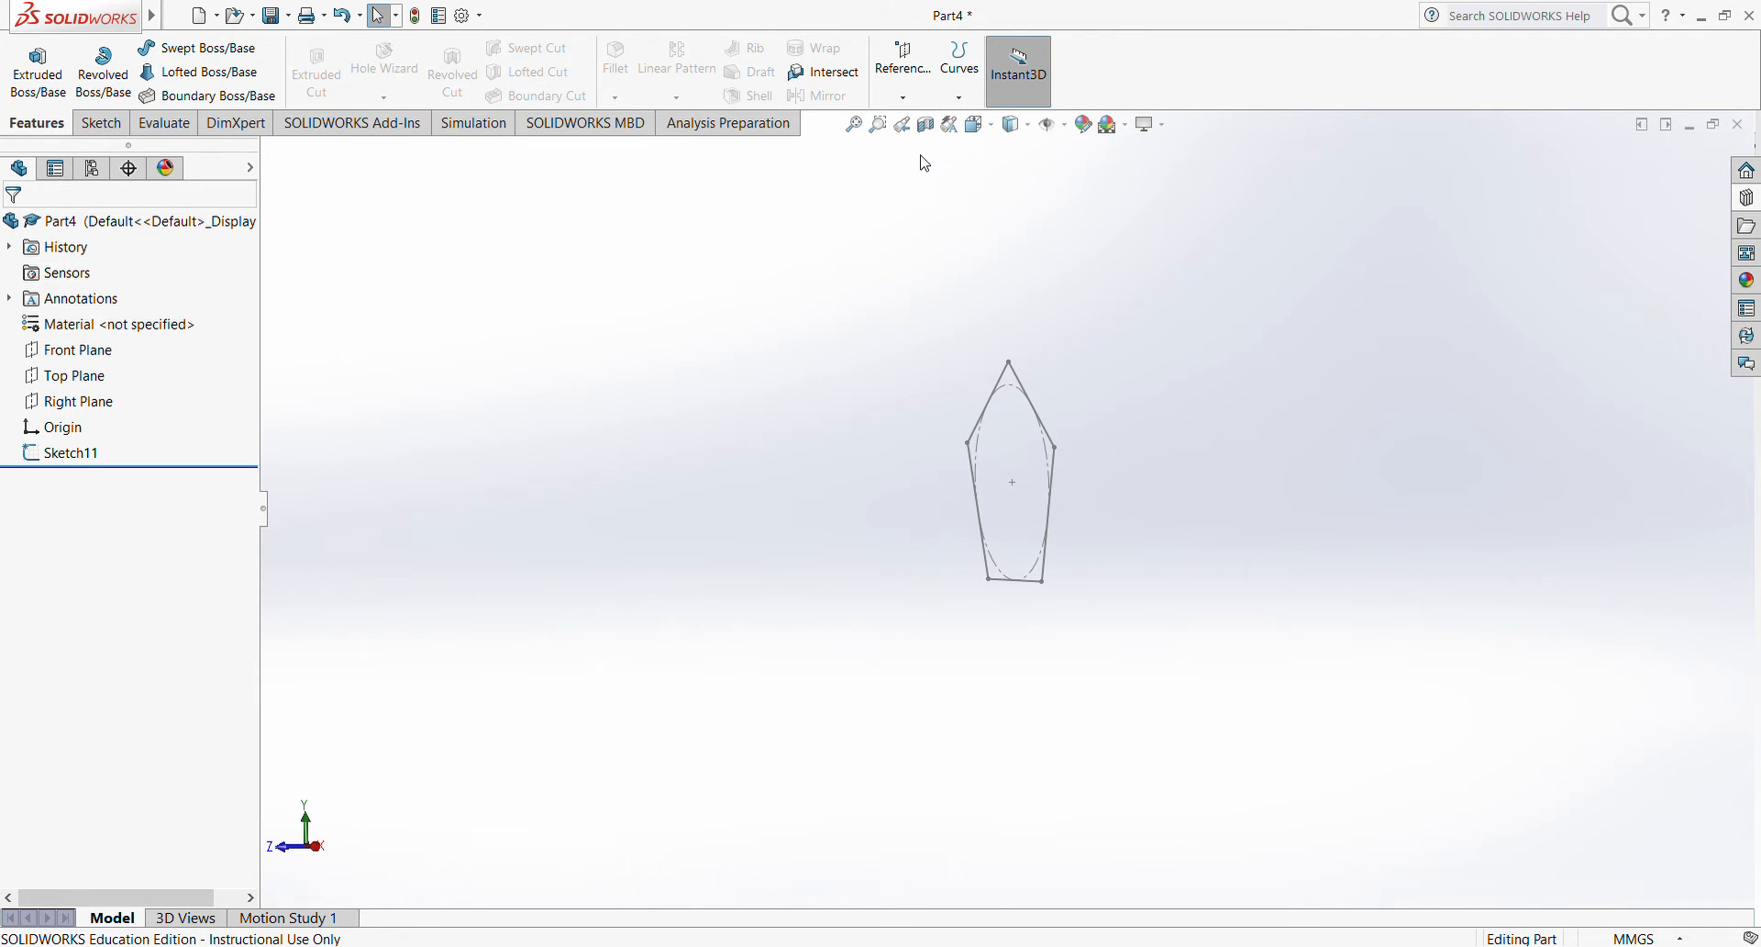
click(912, 95)
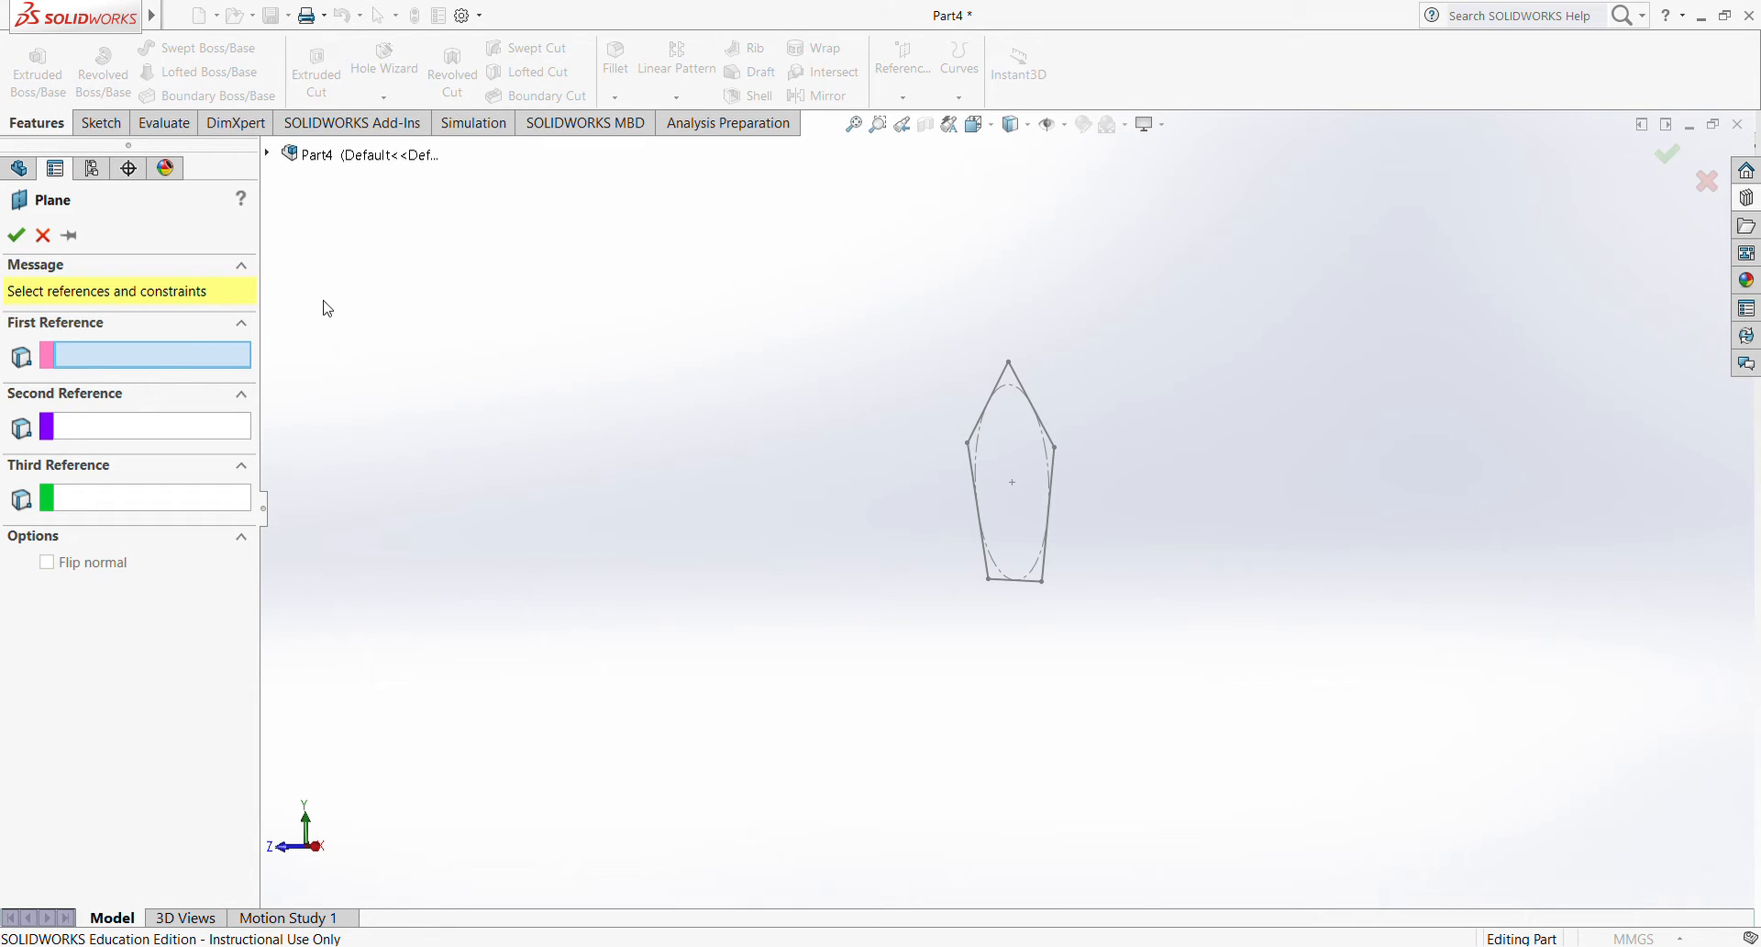
click(269, 155)
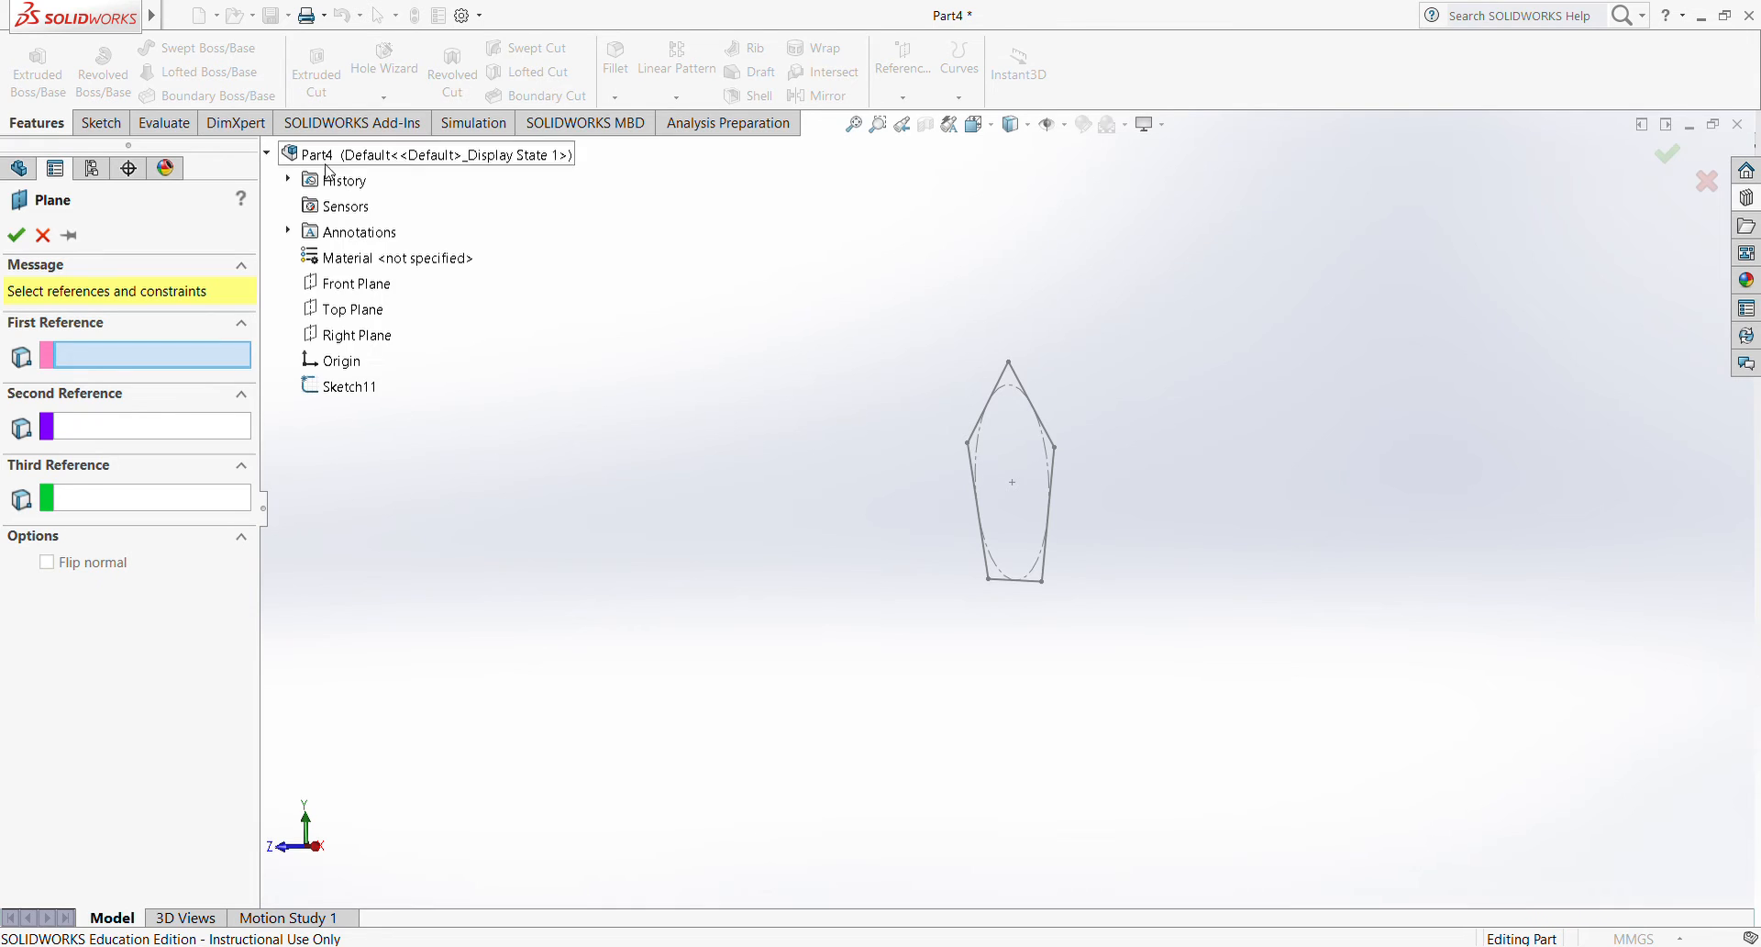
click(367, 291)
mouse_move(912, 439)
middle_down()
mouse_move(866, 461)
mouse_move(899, 454)
middle_up()
scroll(1022, 481, down, 3)
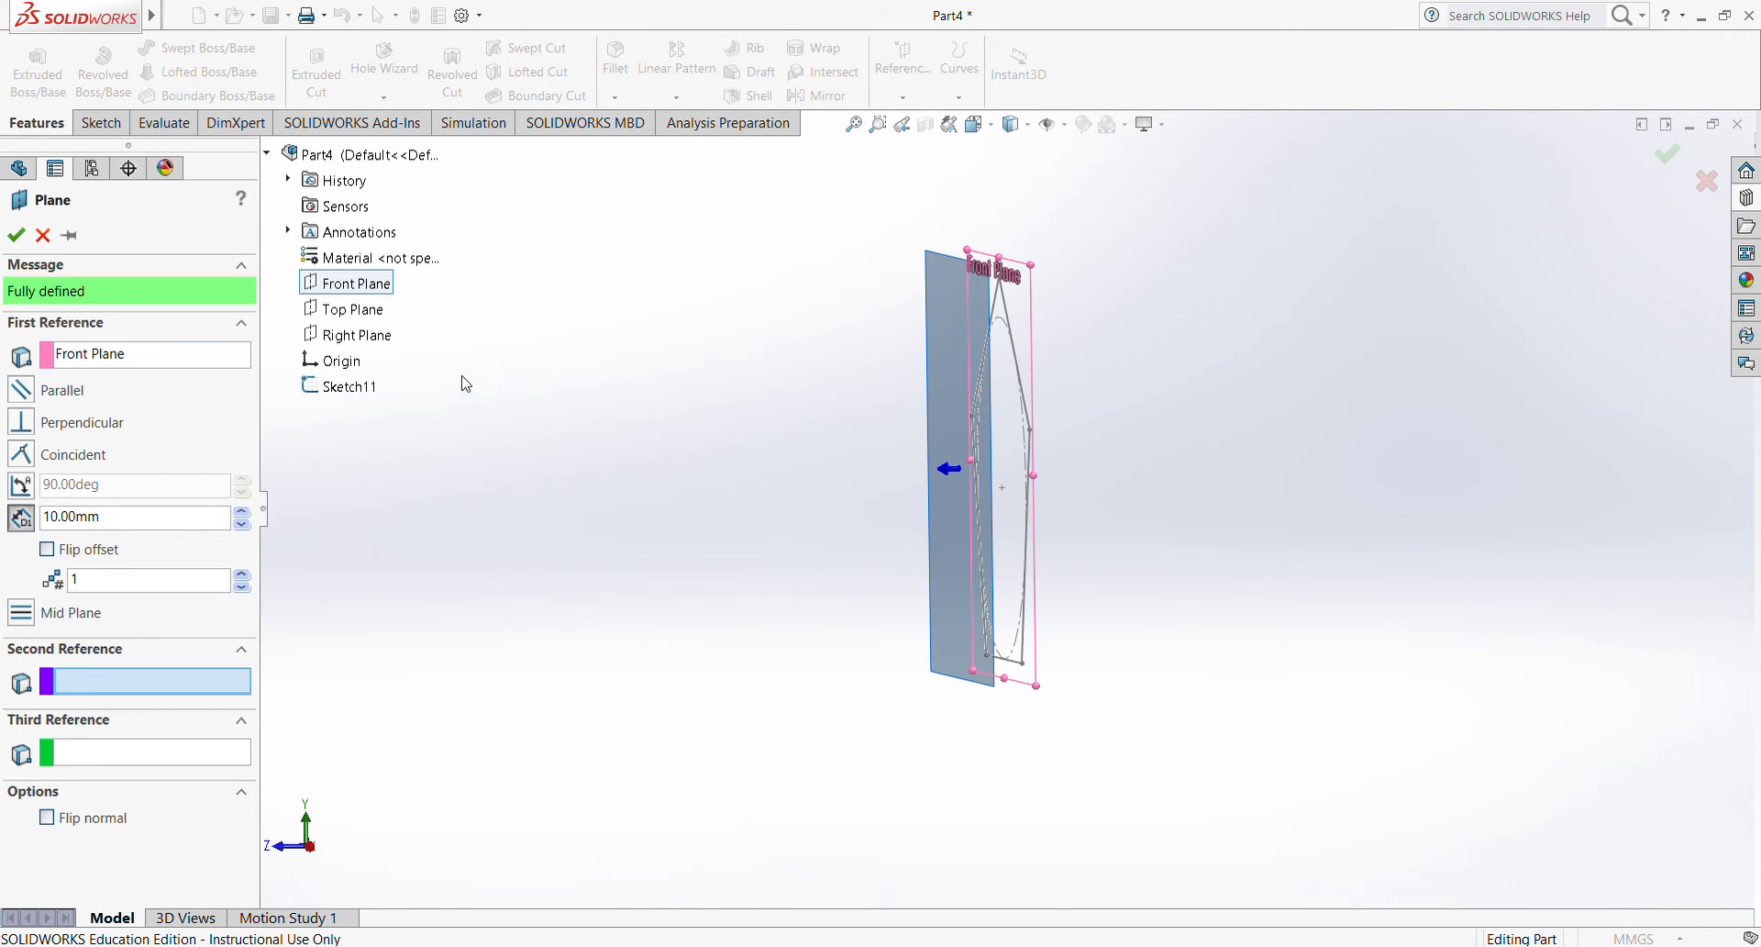
scroll(768, 435, up, 3)
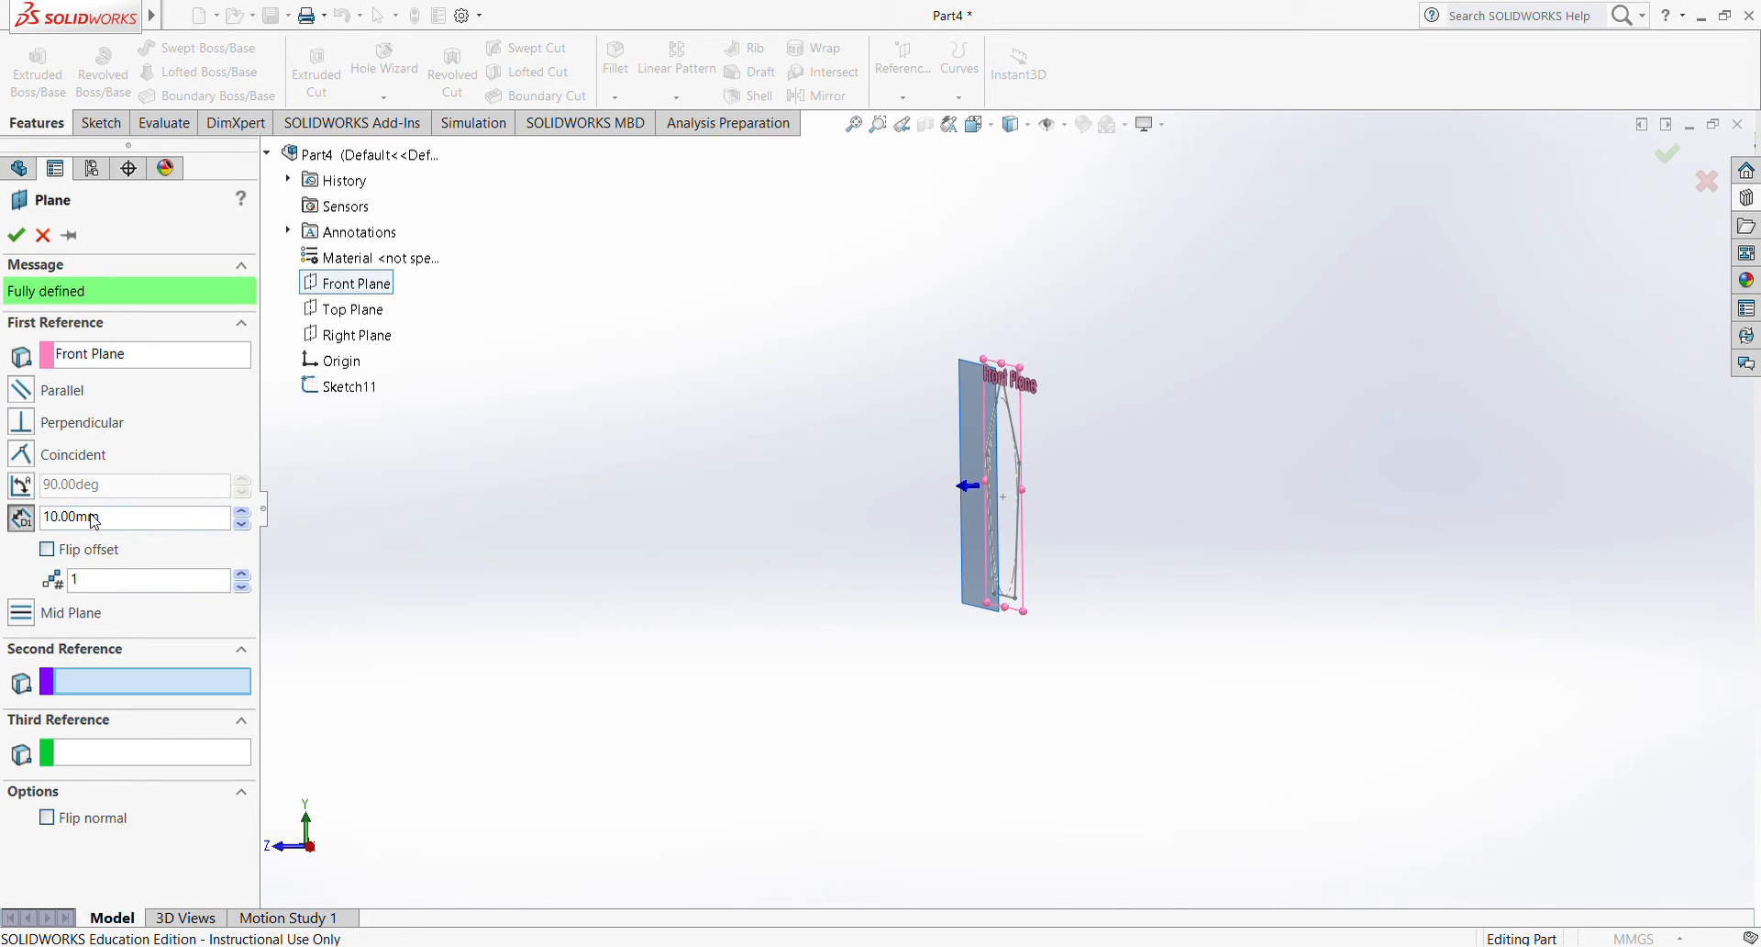
drag(173, 530, 3, 529)
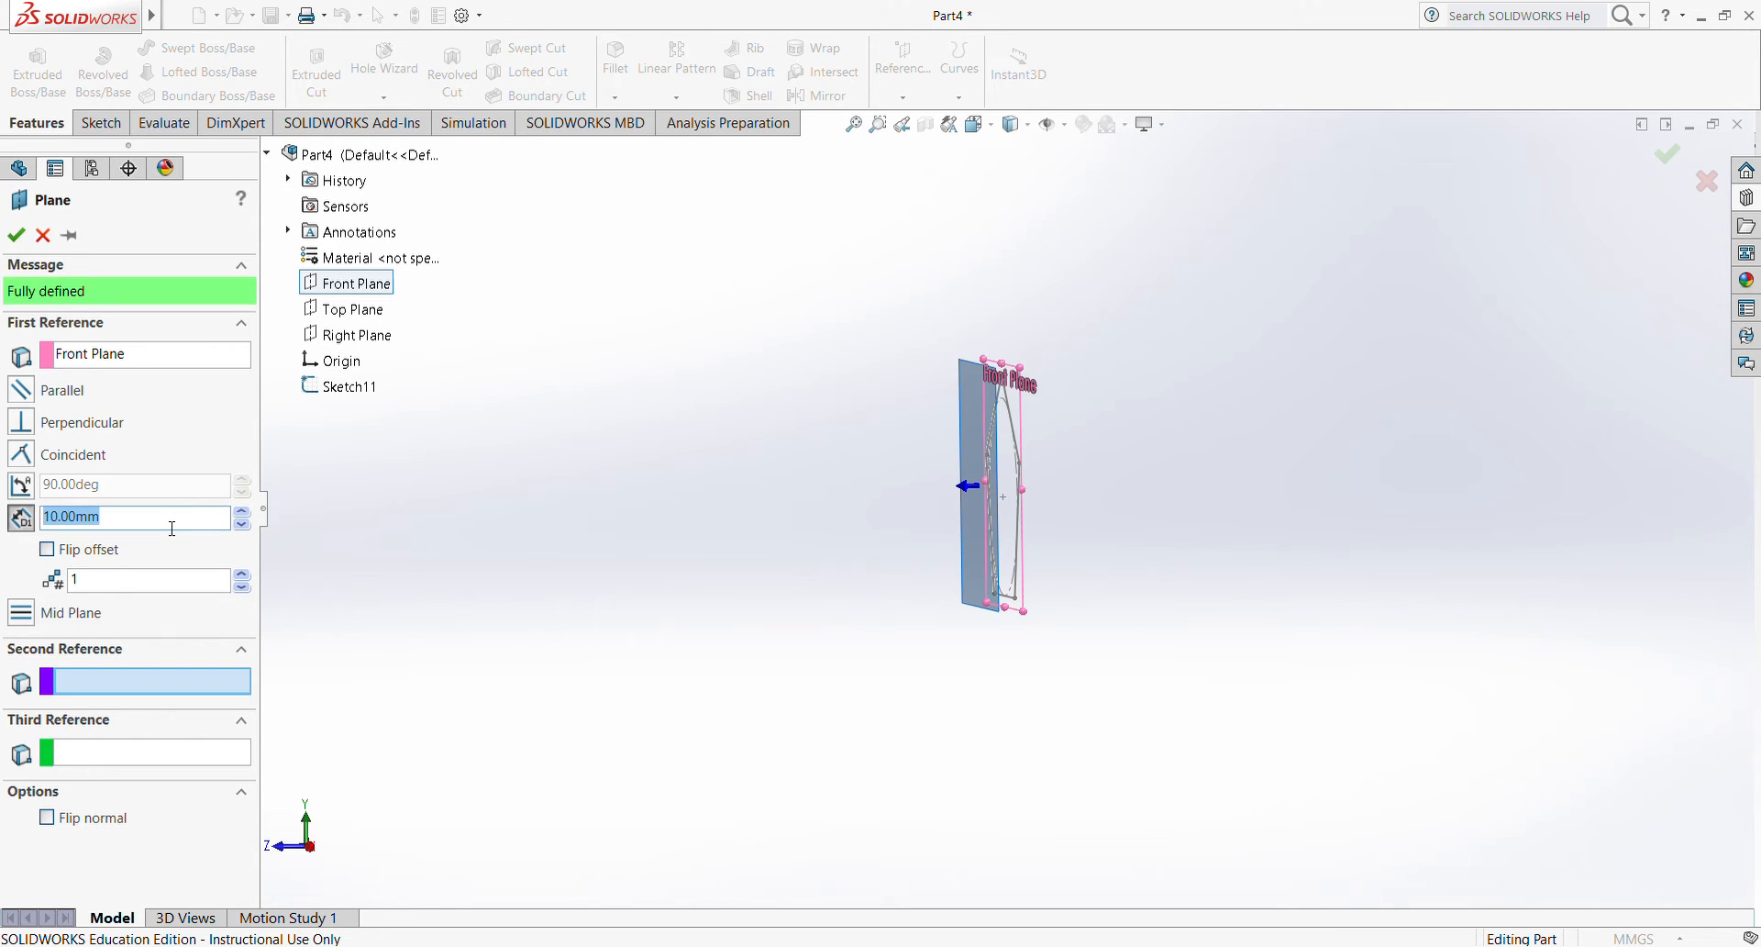
text(50)
key(Return)
middle_drag(756, 395, 768, 398)
scroll(941, 394, down, 2)
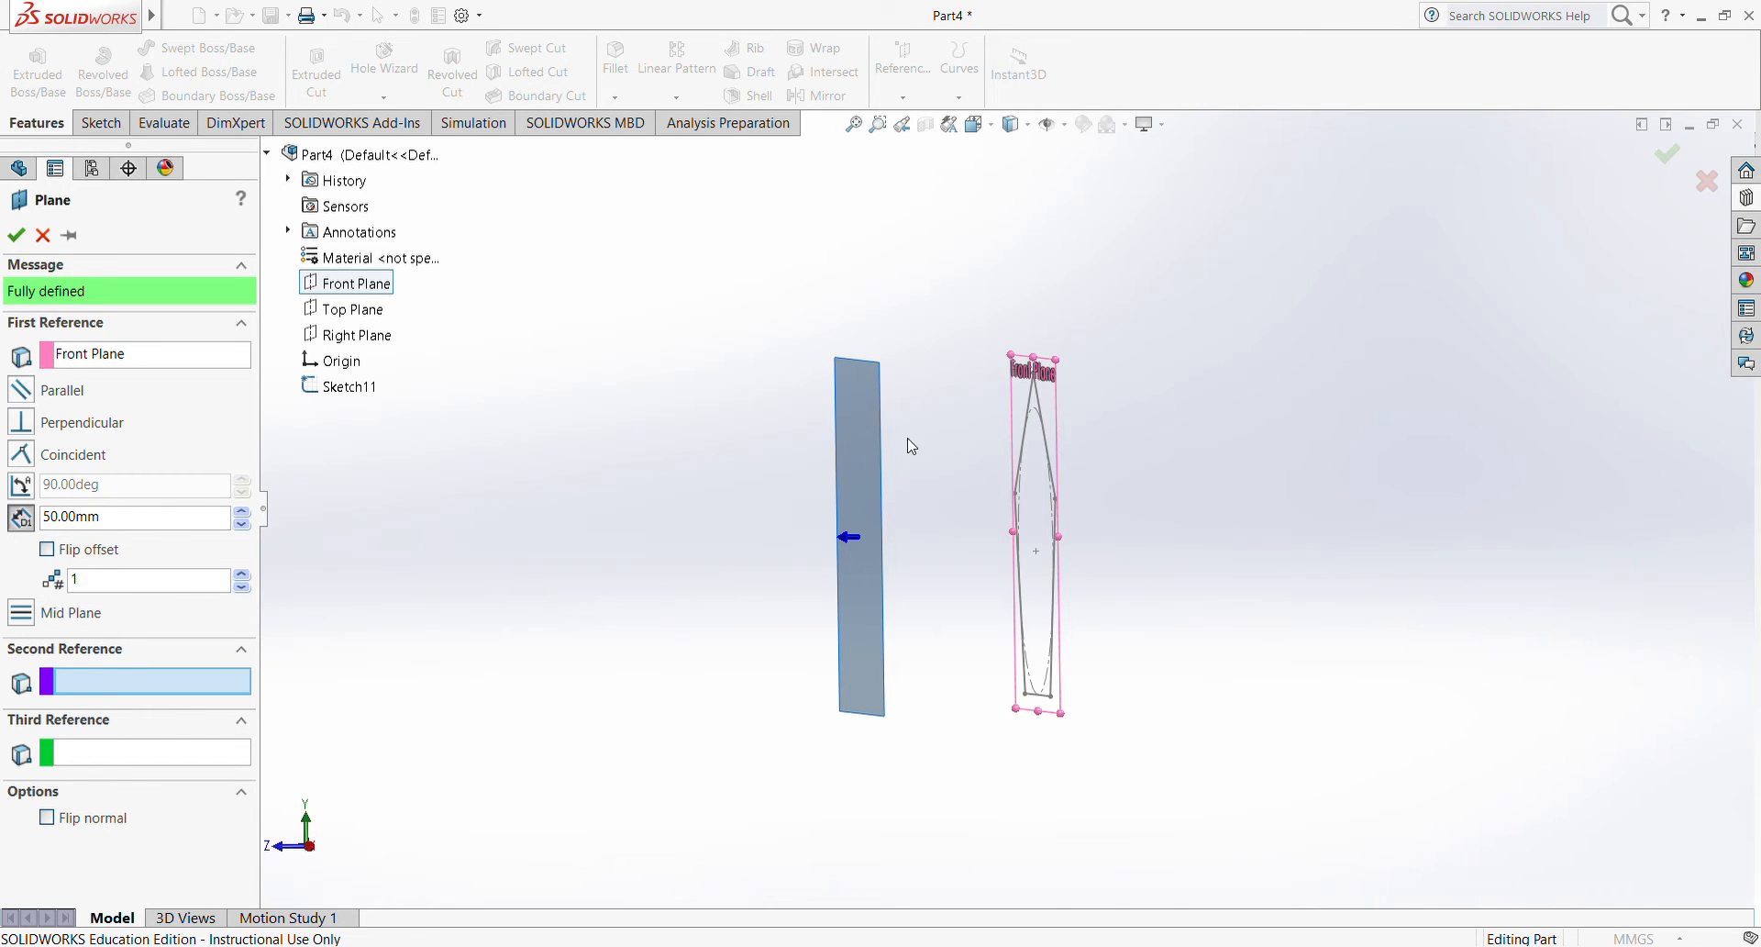
click(16, 237)
- On the new offset plane, sketch a circle centred on the origin with a radius of about 36 mm
mouse_move(623, 509)
middle_down()
mouse_move(708, 506)
mouse_move(746, 526)
mouse_move(963, 418)
middle_up()
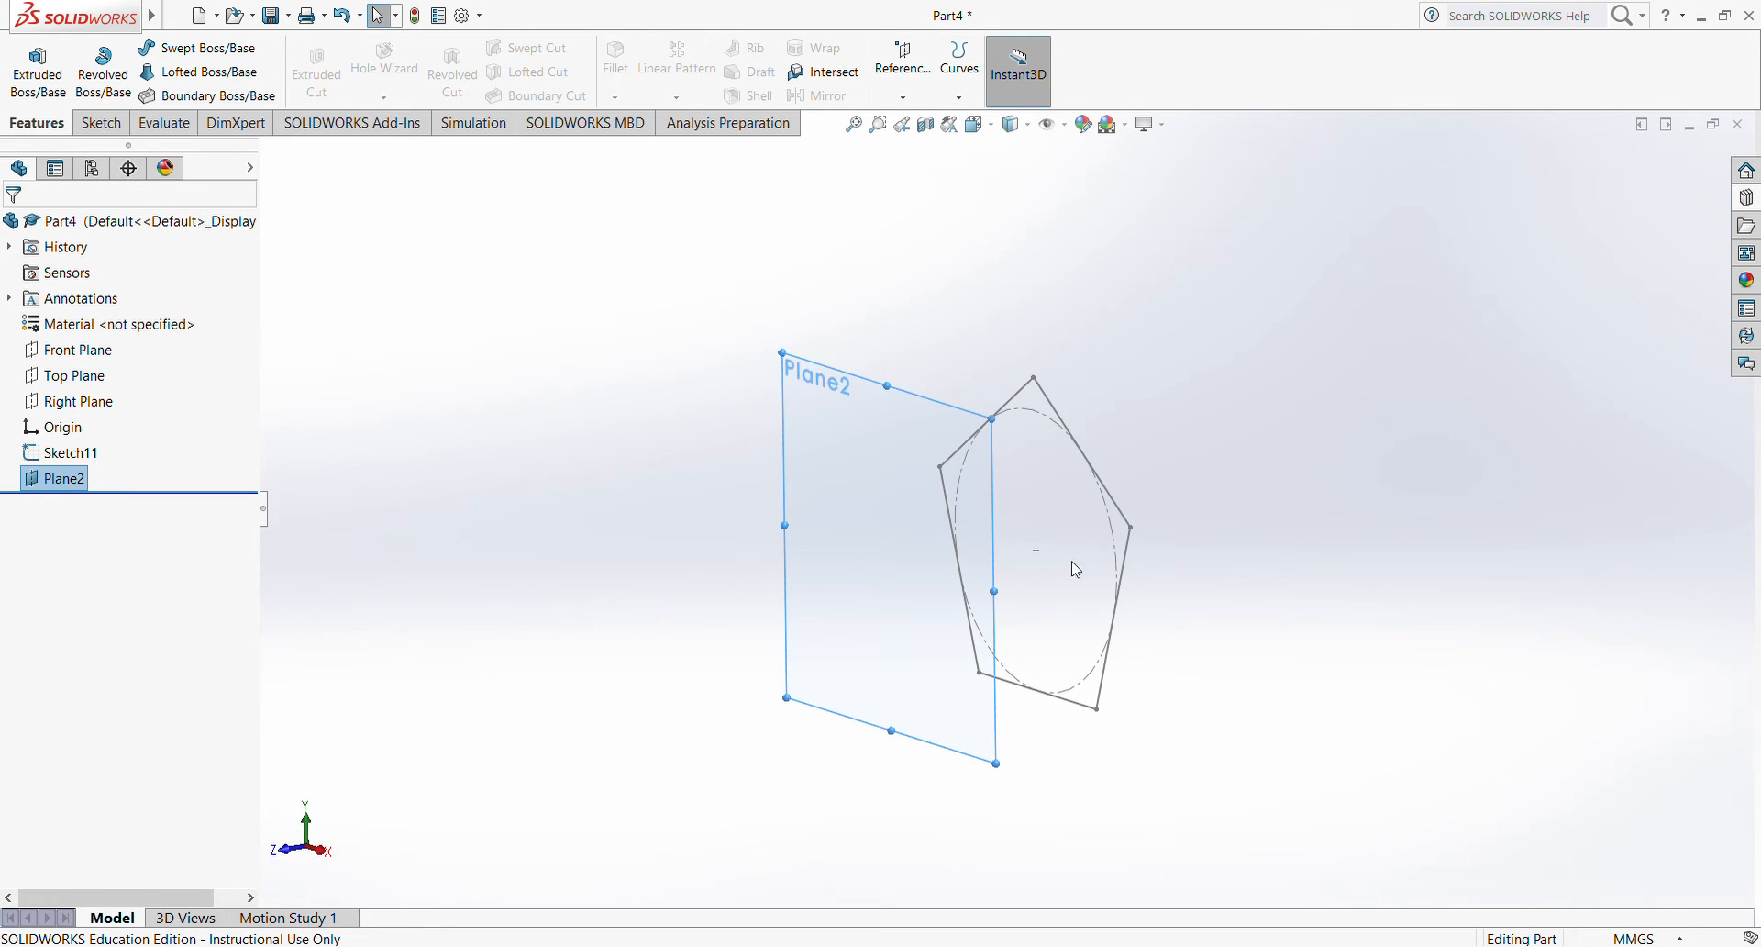
middle_drag(1026, 582, 1046, 550)
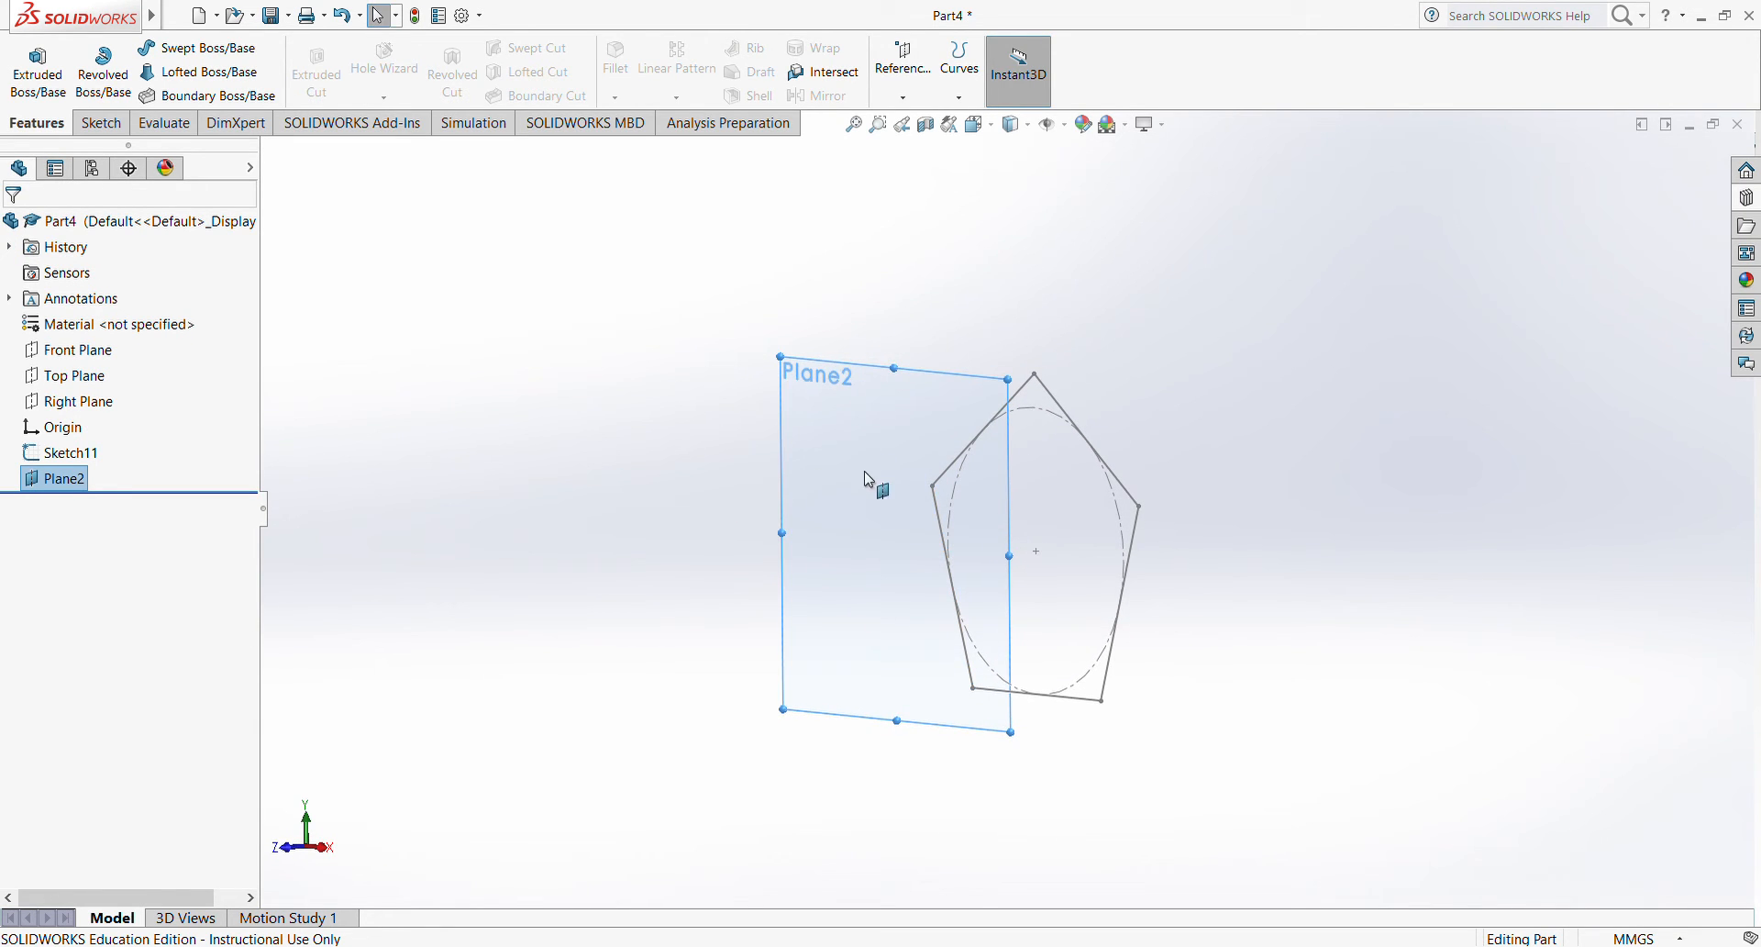
mouse_move(914, 442)
middle_down()
mouse_move(832, 446)
mouse_move(912, 444)
middle_up()
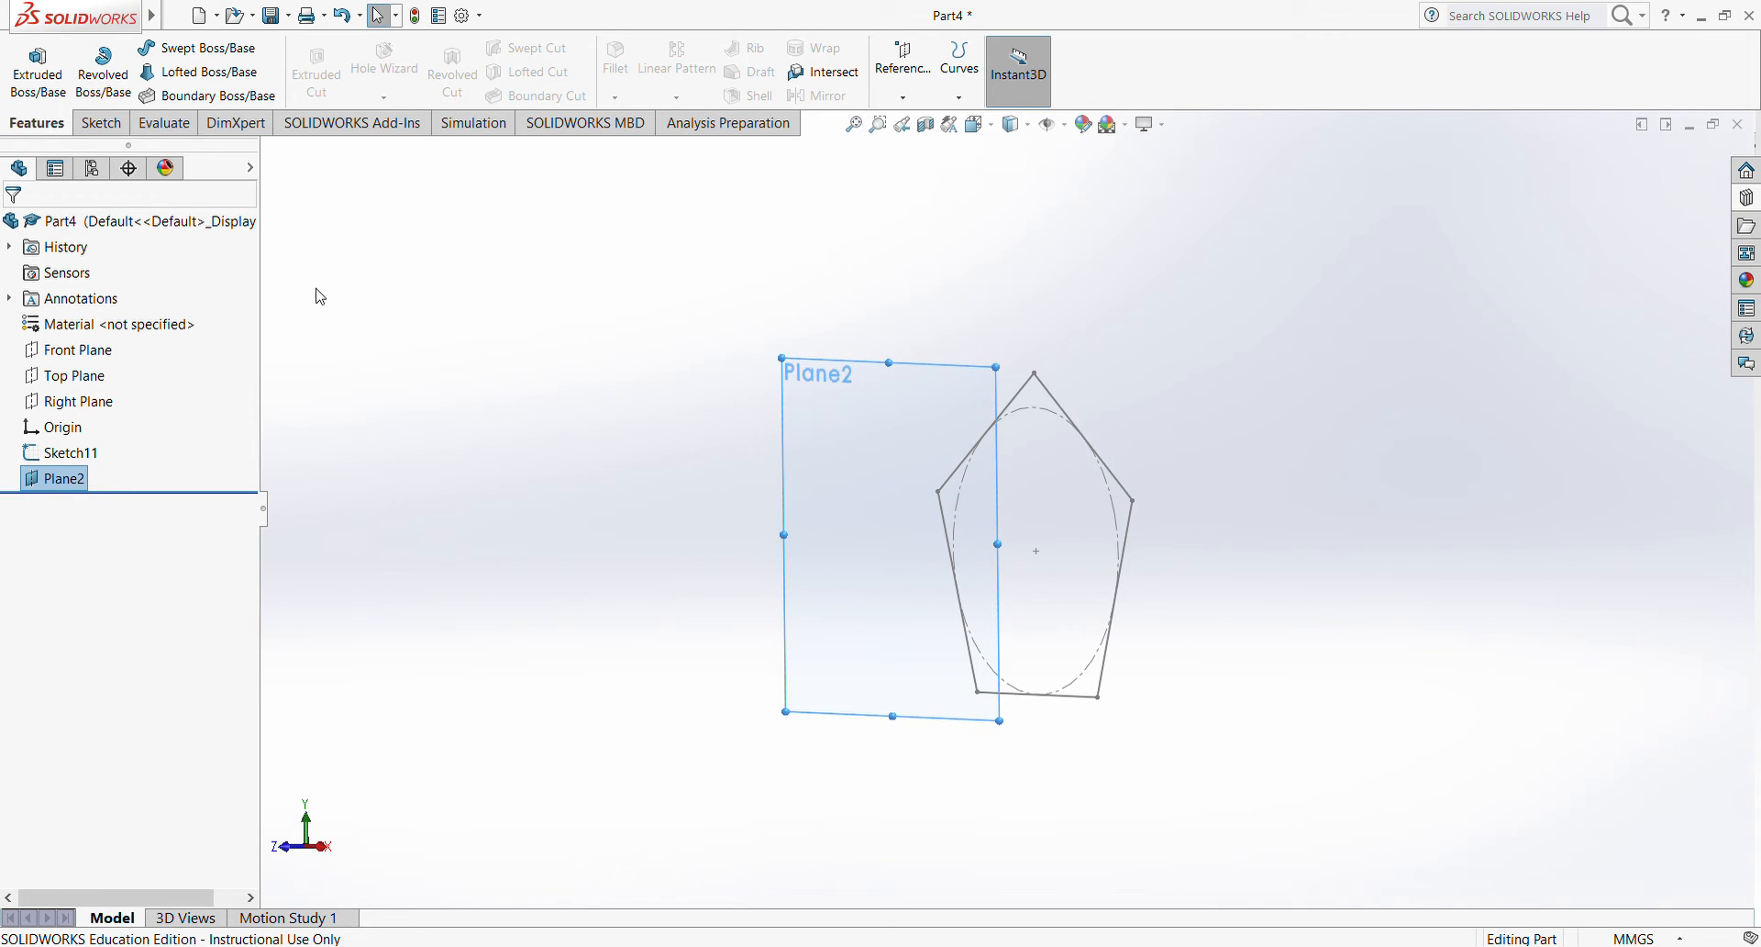
click(101, 123)
click(51, 83)
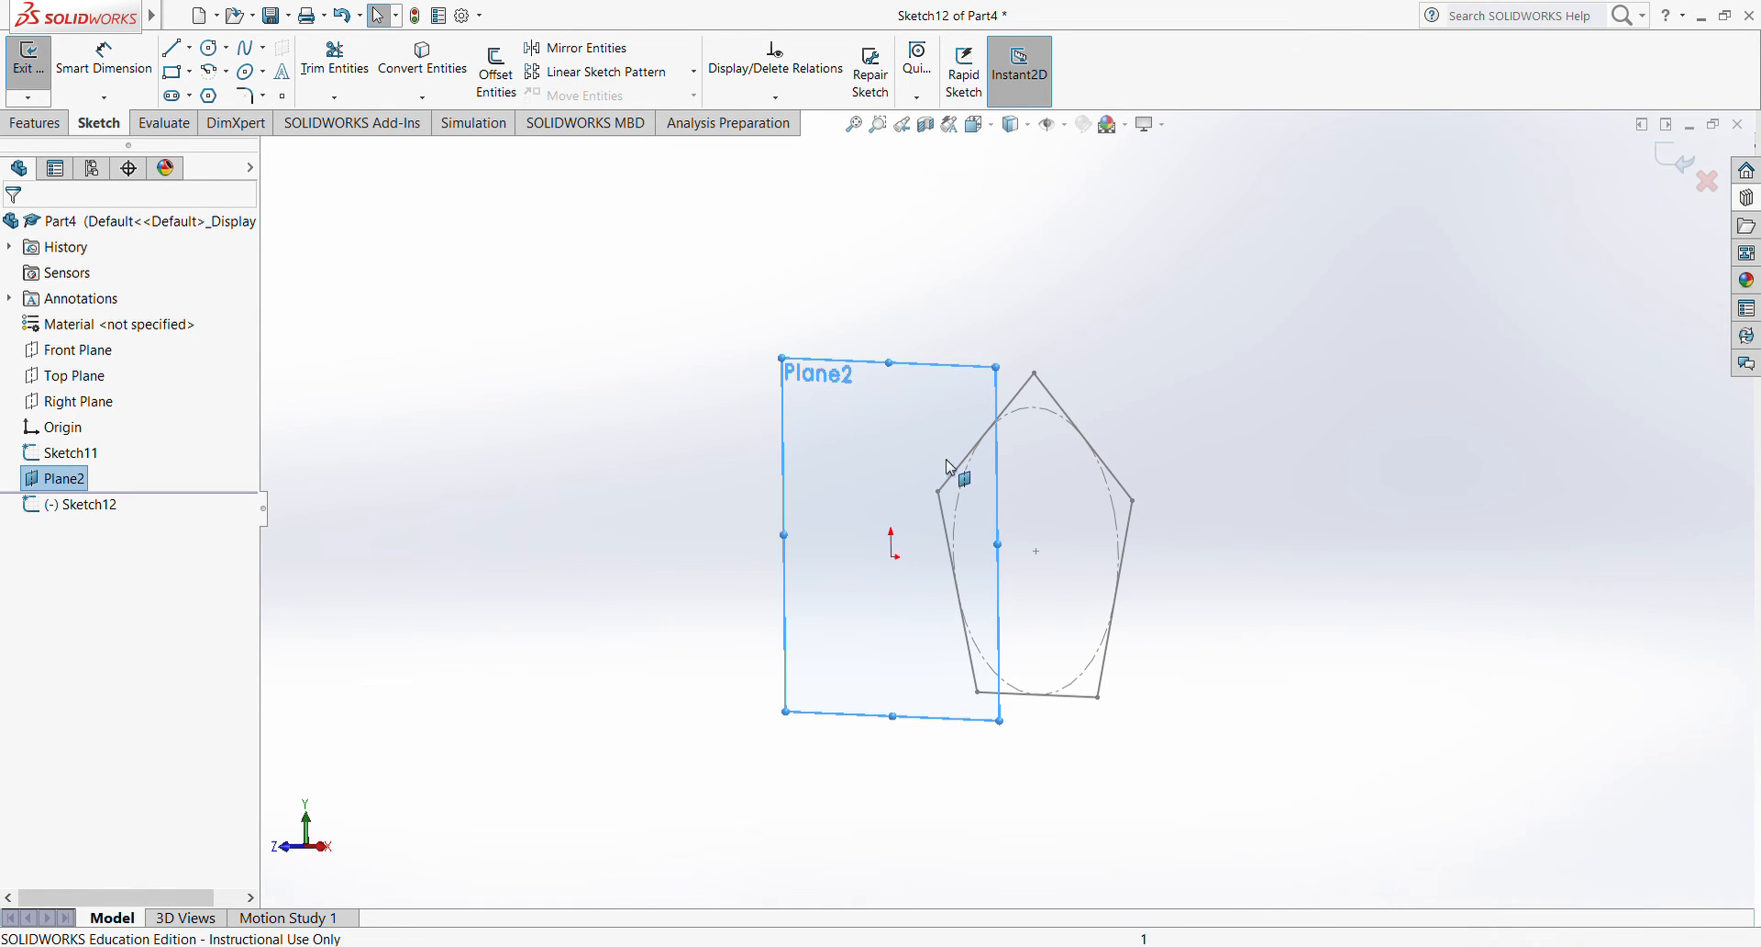
mouse_move(680, 492)
middle_down()
mouse_move(959, 597)
mouse_move(924, 621)
middle_up()
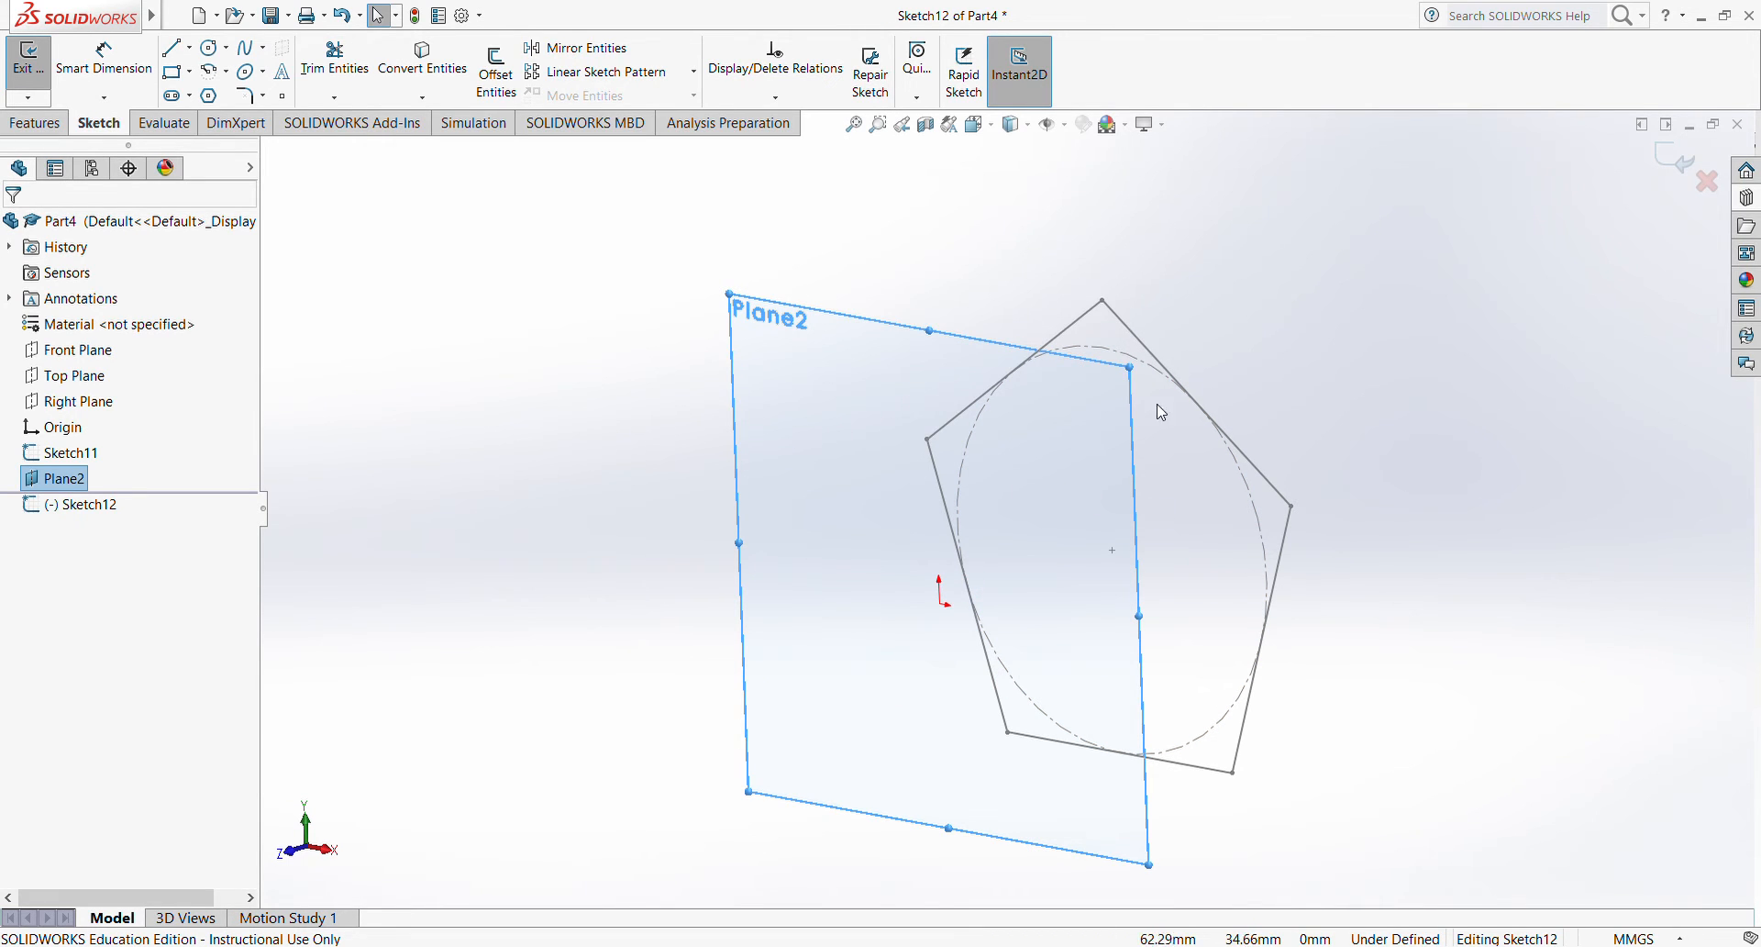
click(209, 50)
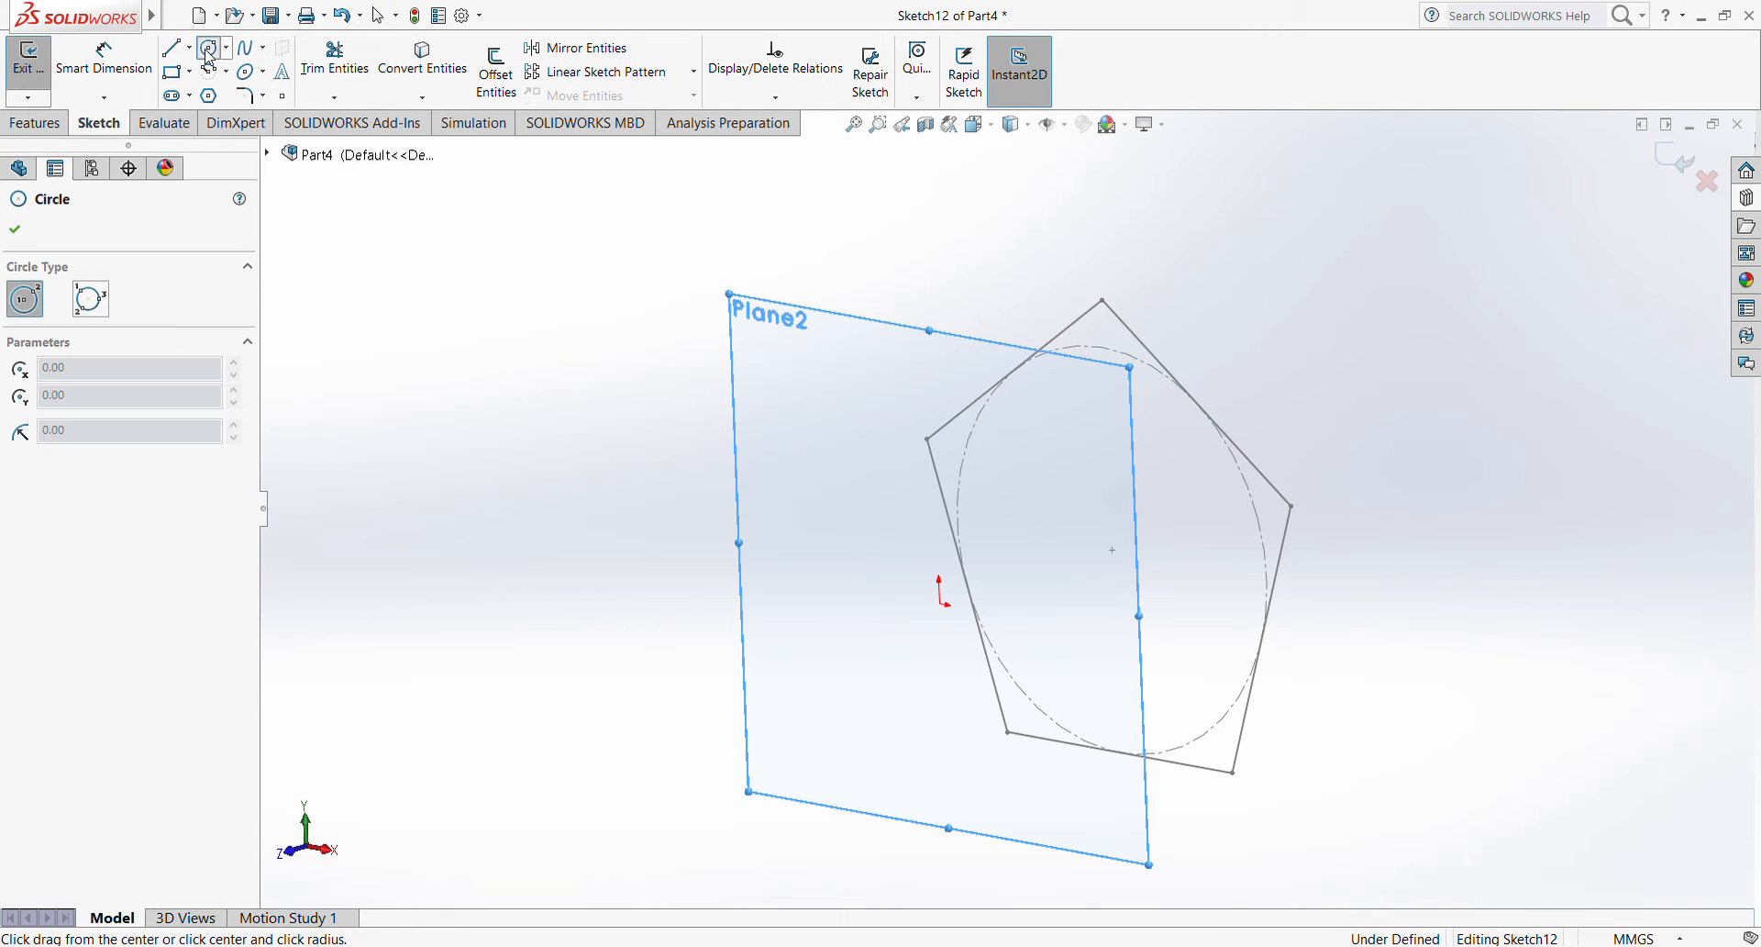
click(942, 605)
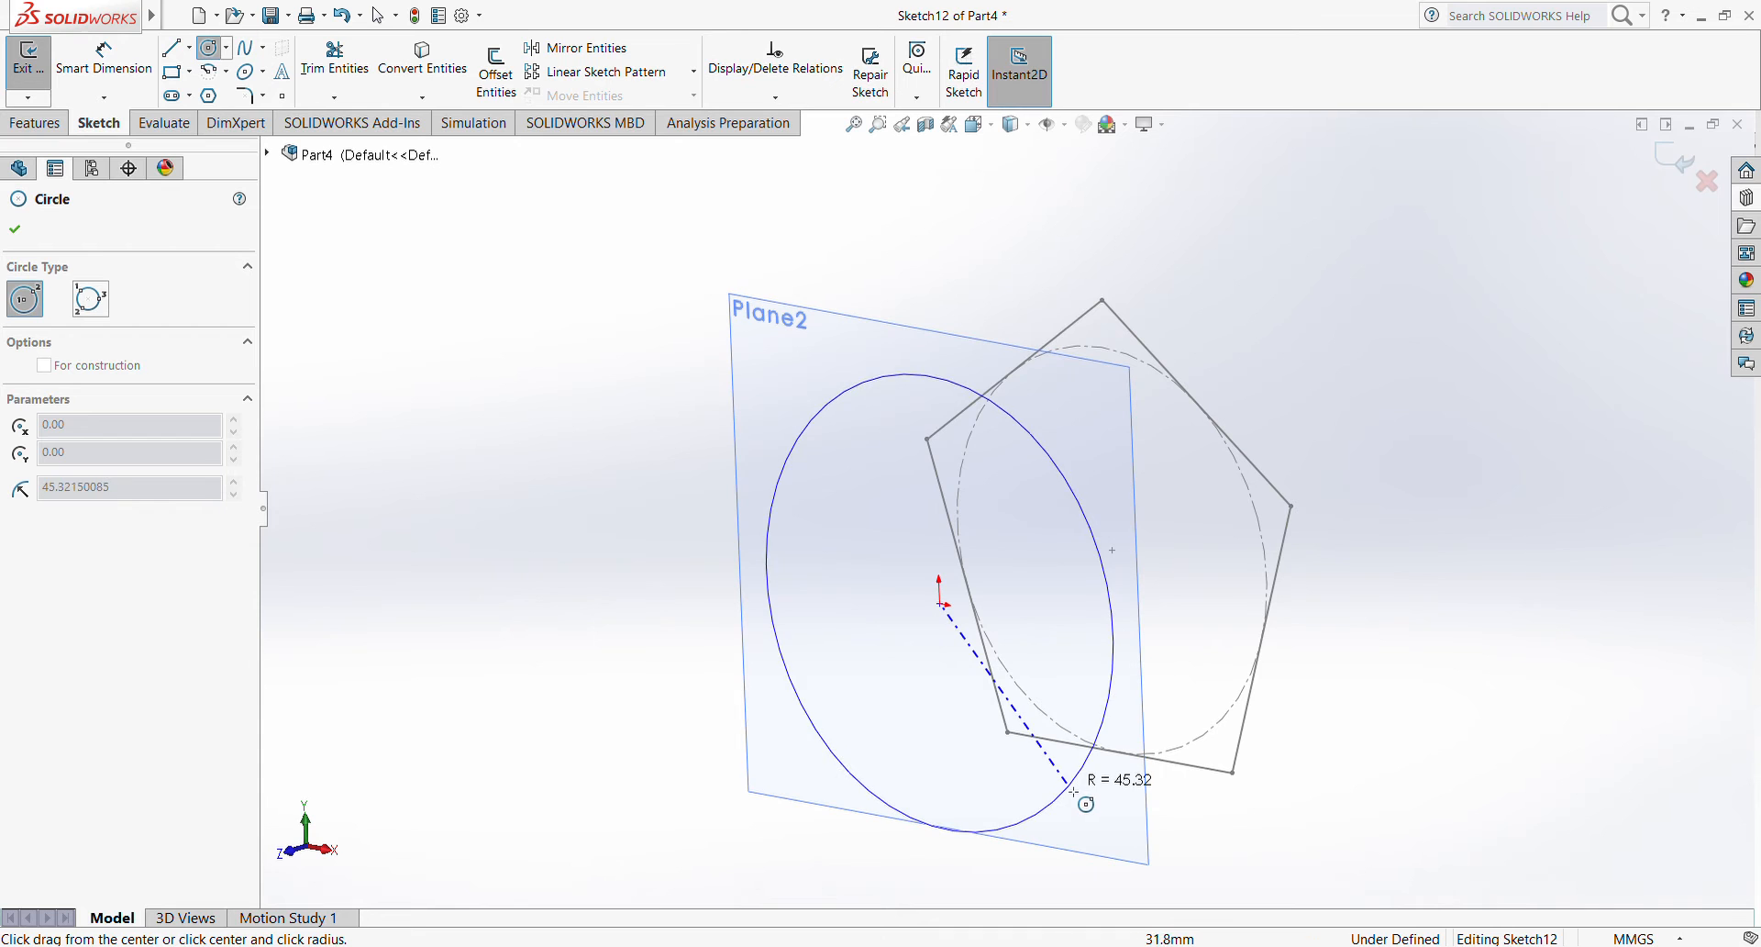
click(1029, 734)
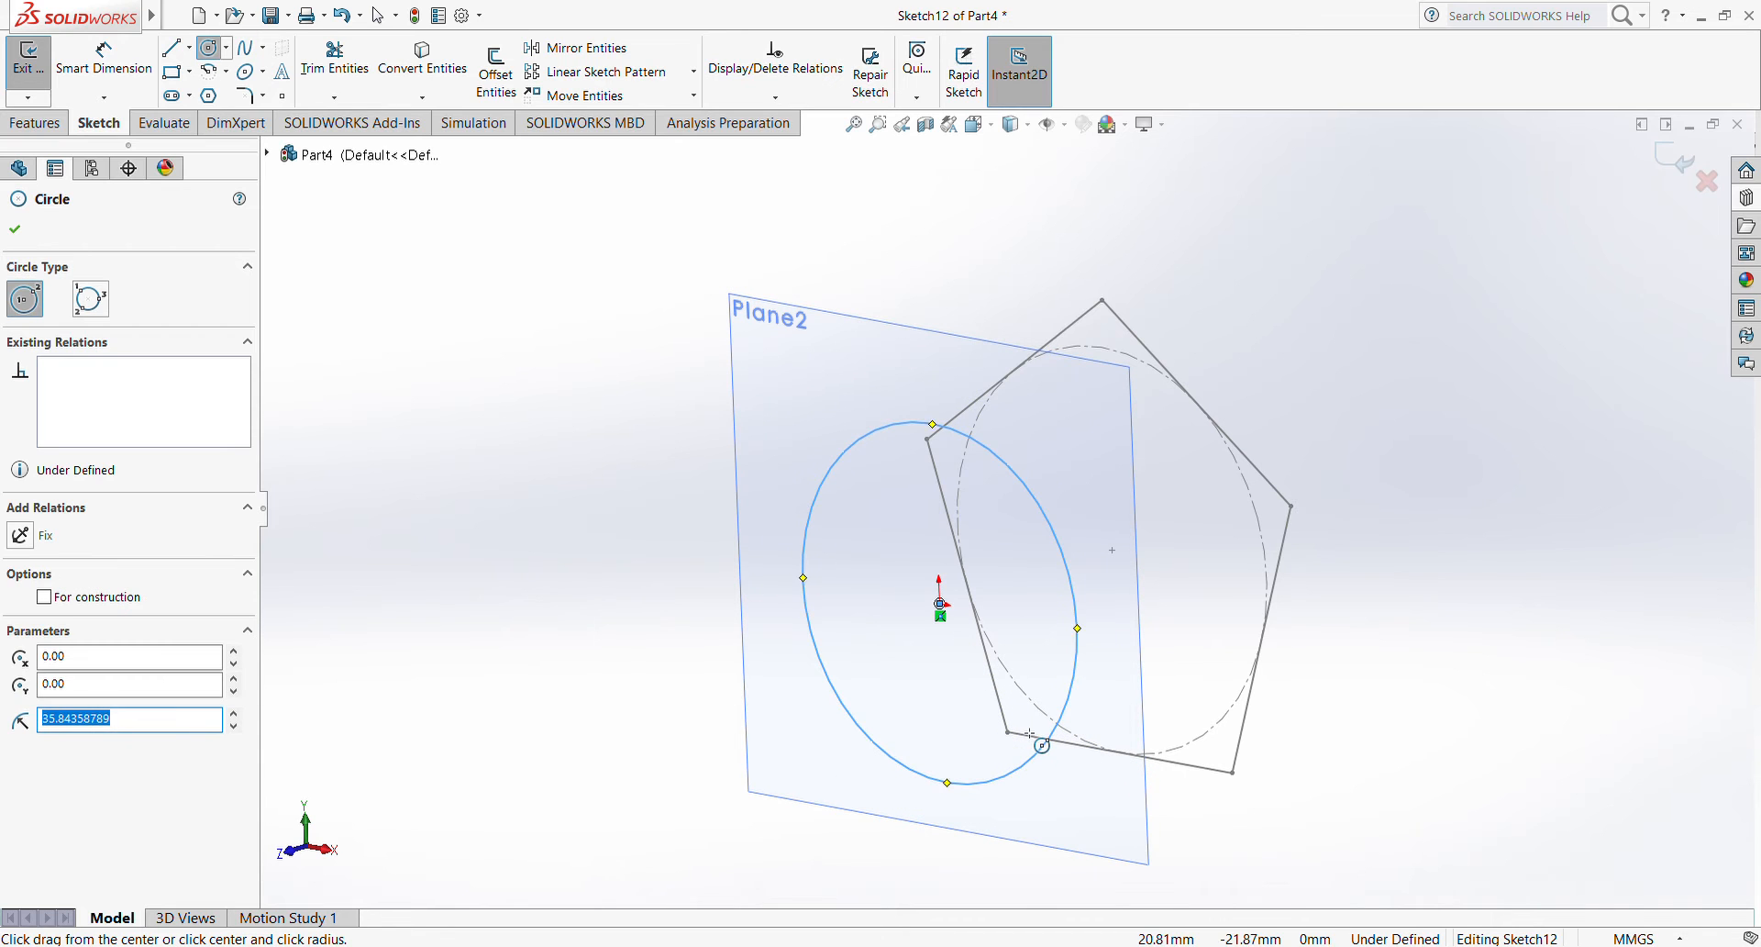
middle_drag(1121, 700, 1156, 609)
key(Escape)
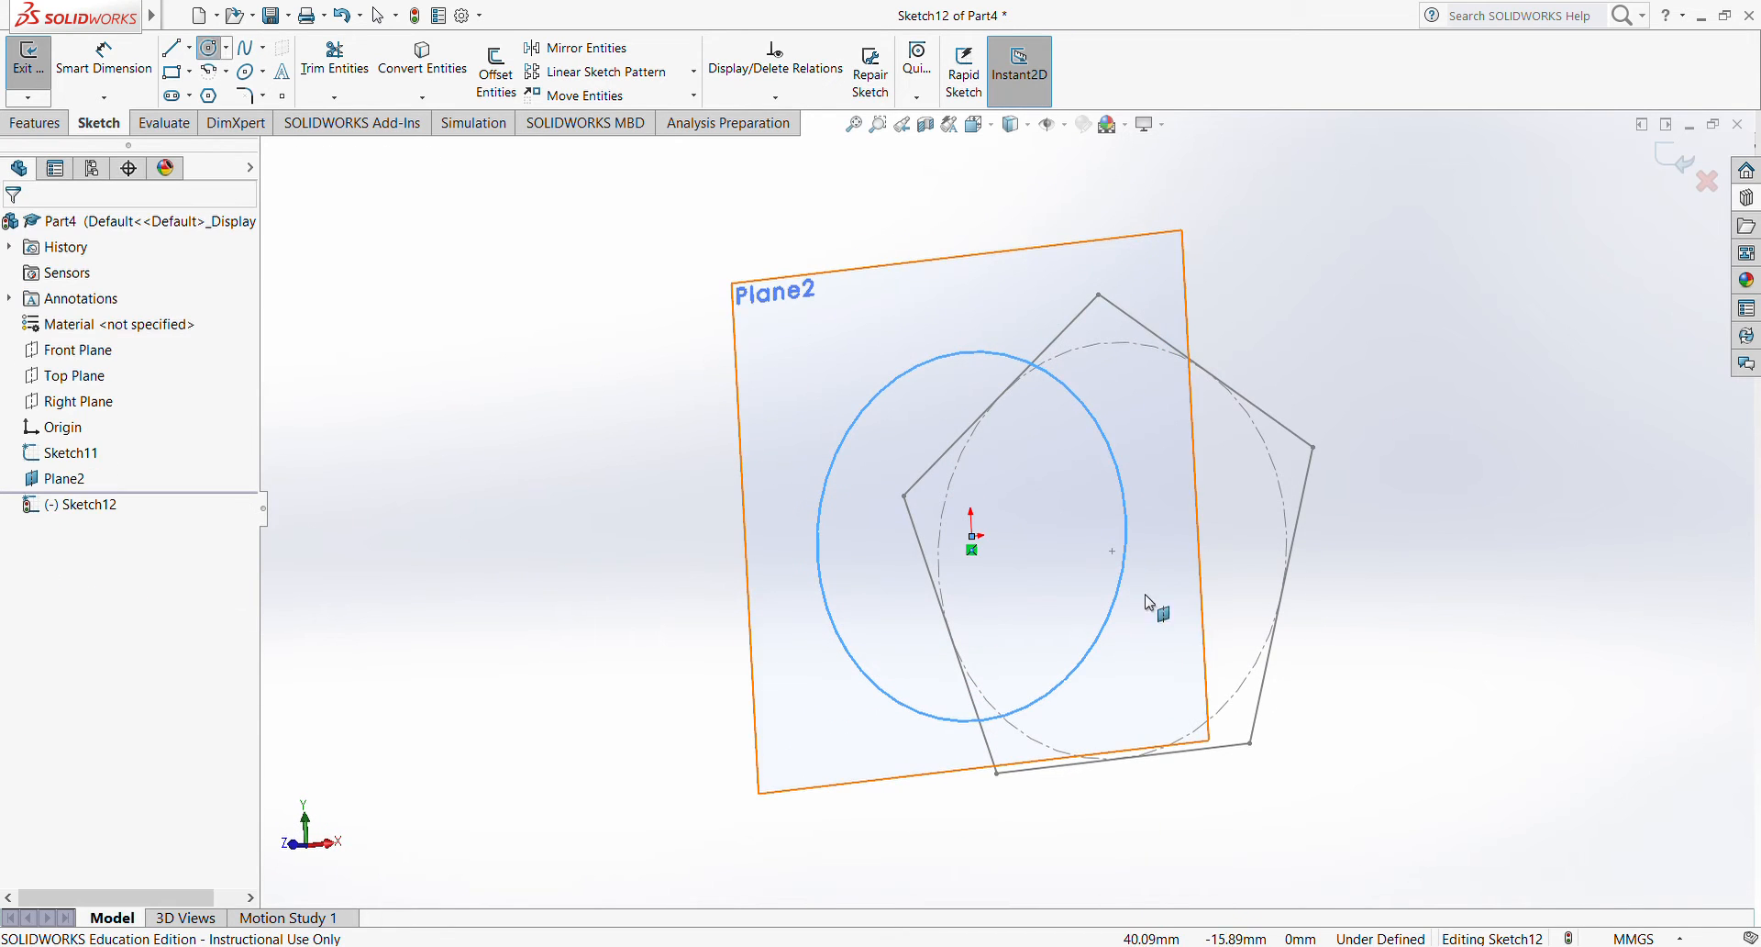
- Dimension the circle's diameter as 75 mm and exit the sketch
click(141, 72)
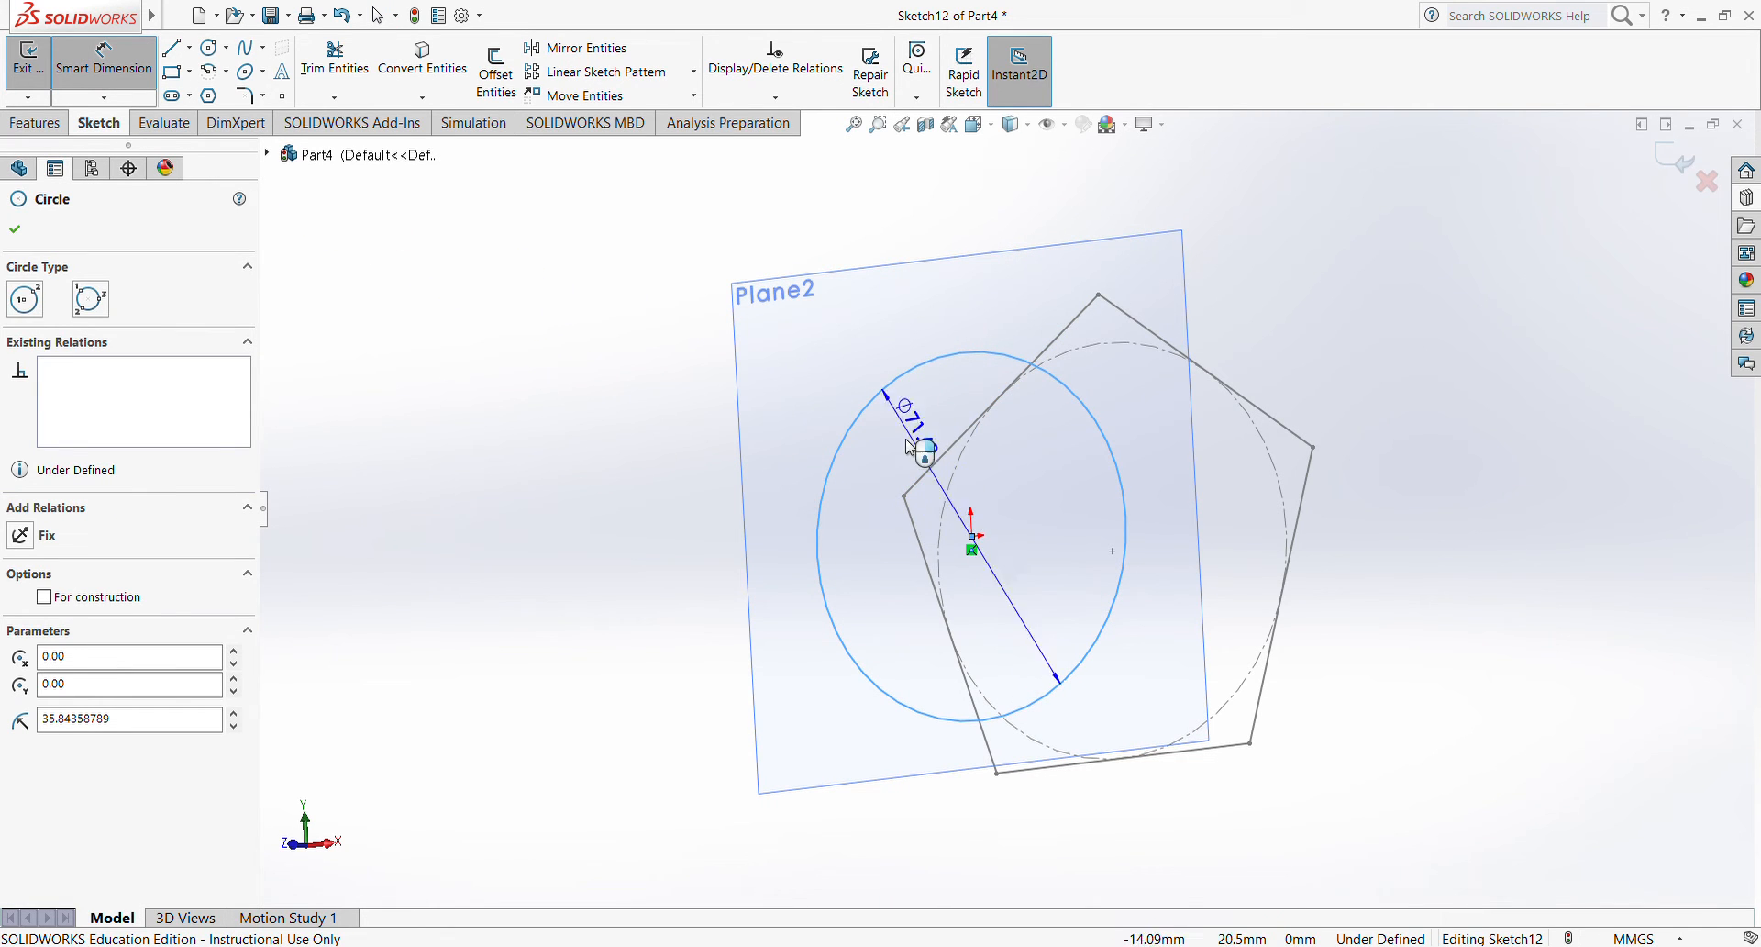
click(884, 578)
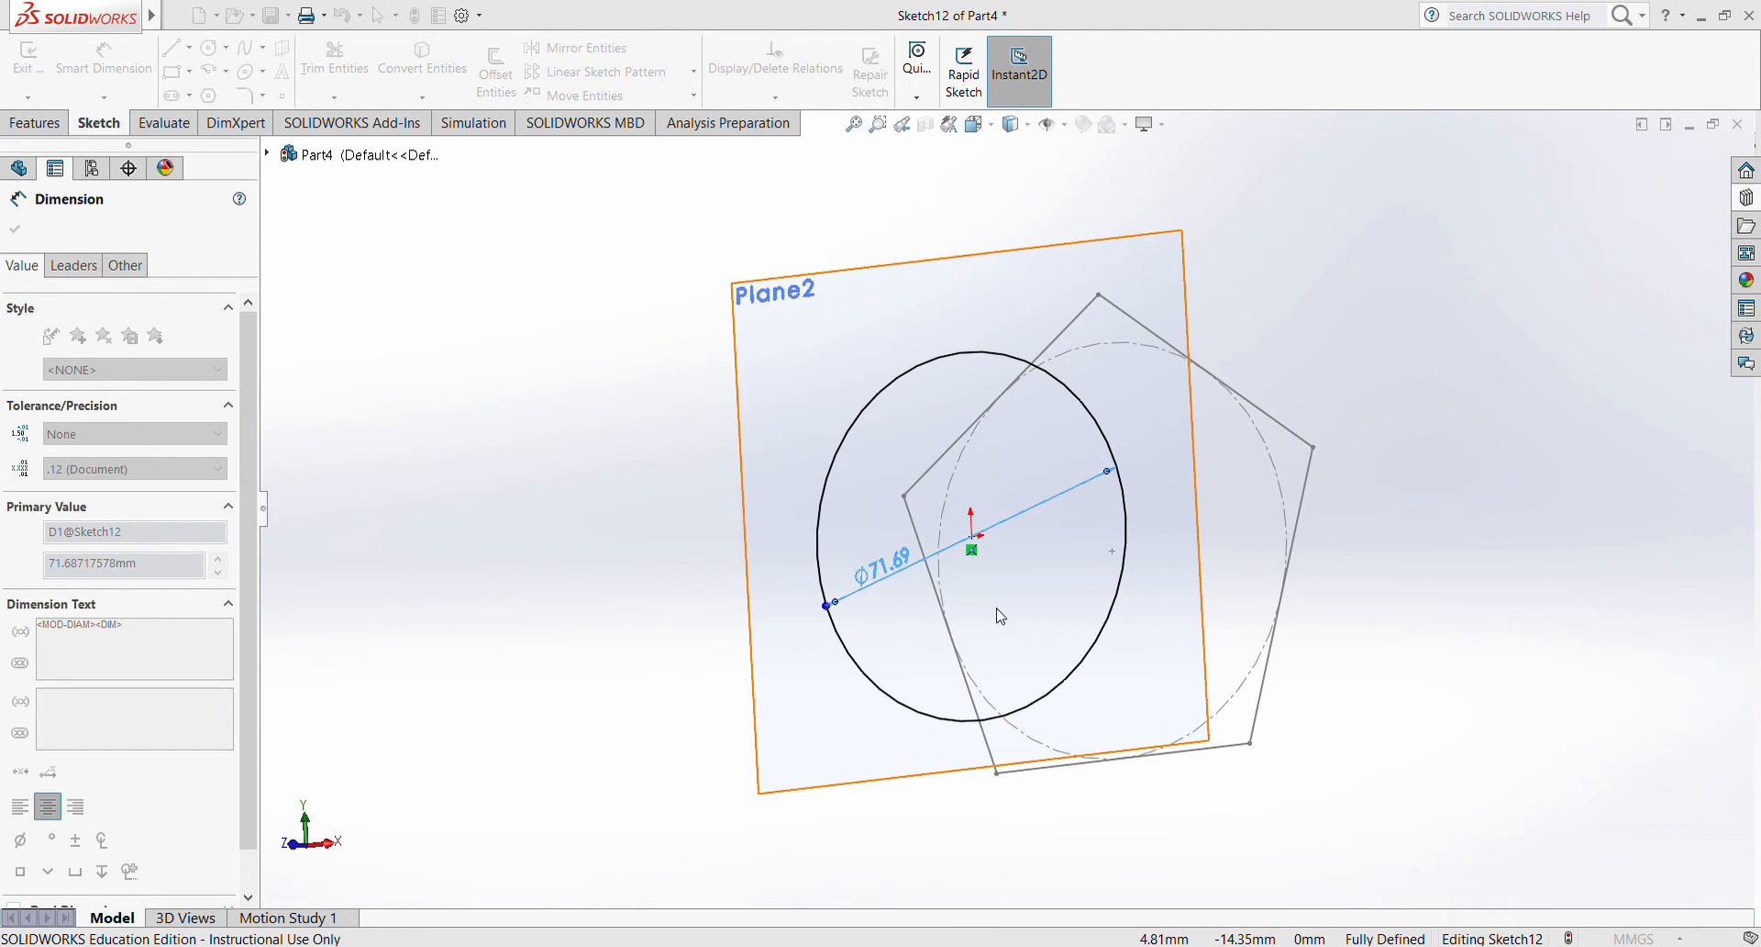
key(Return)
middle_drag(1212, 425, 1296, 509)
click(15, 229)
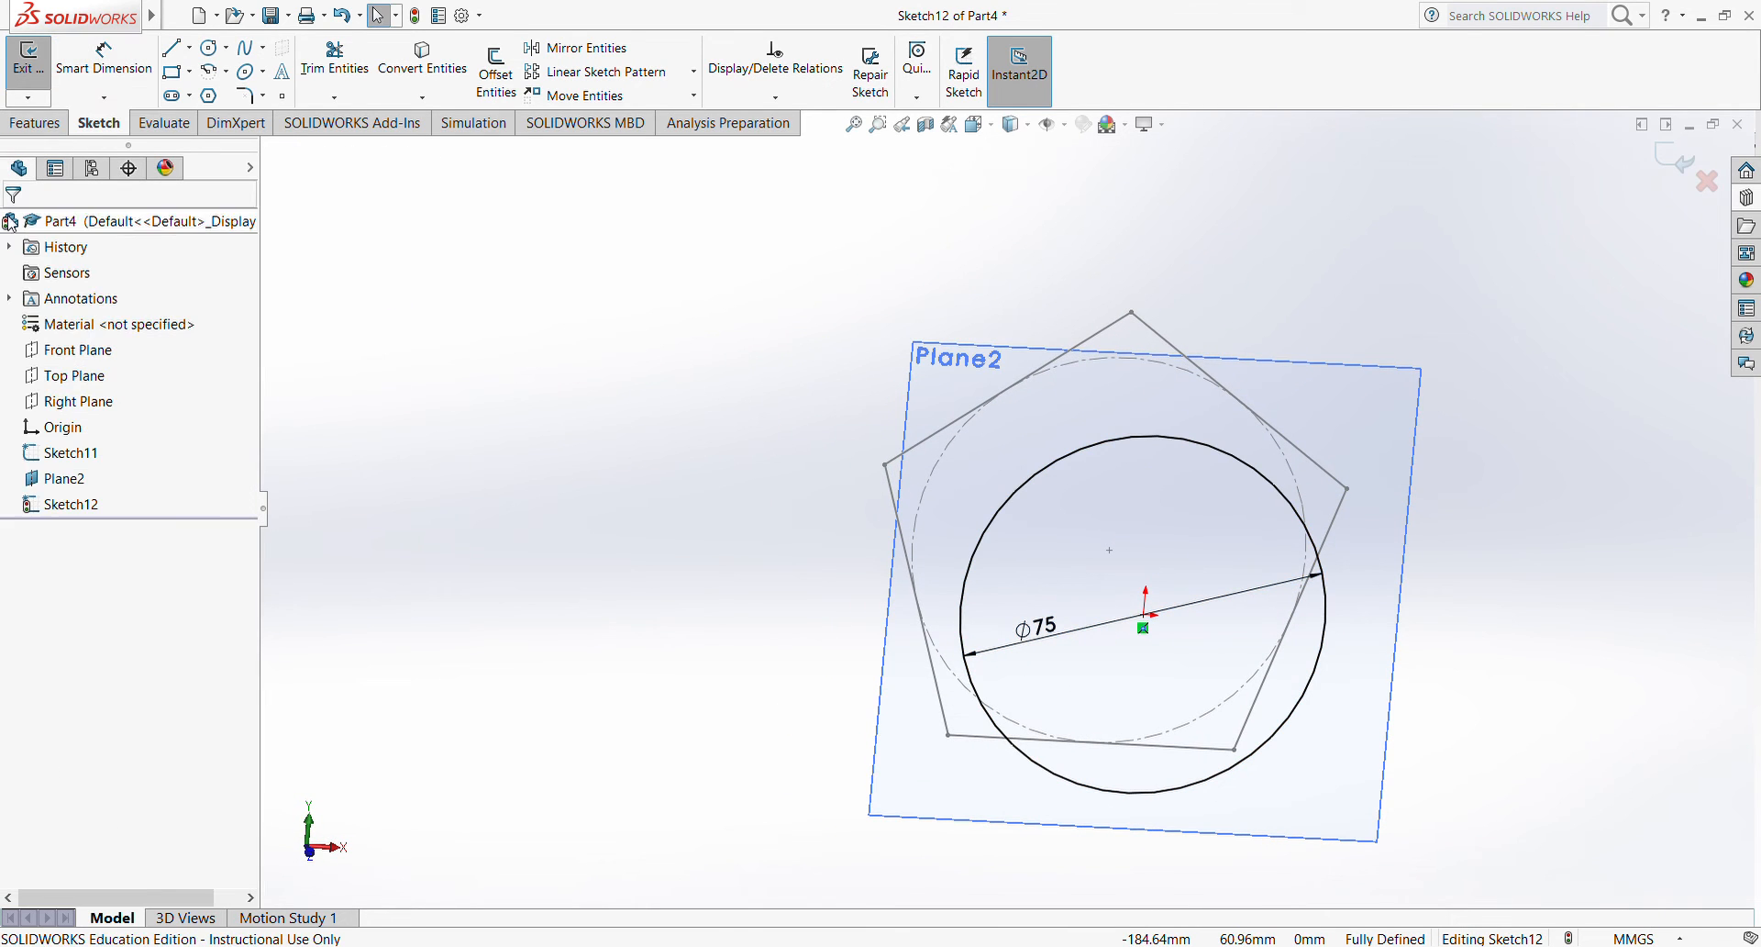
click(26, 74)
- Hide the offset reference plane so that only the circle and pentagon sketches are displayed
mouse_move(956, 483)
middle_down()
mouse_move(711, 316)
mouse_move(551, 307)
mouse_move(601, 334)
middle_up()
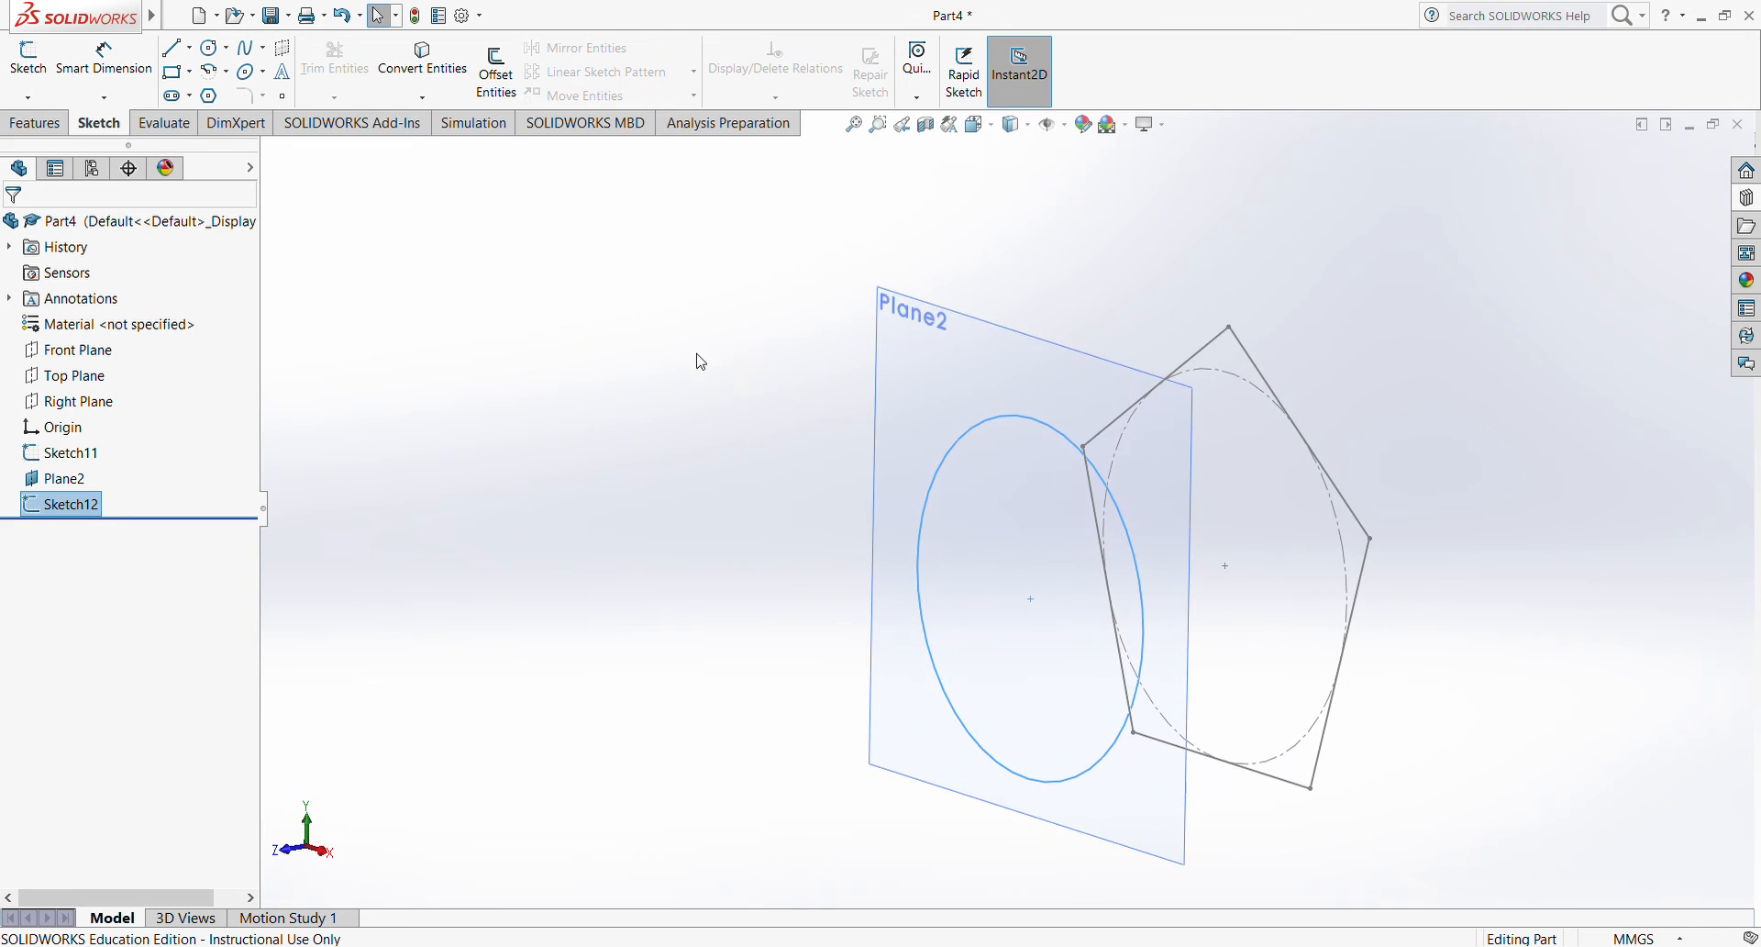
click(746, 442)
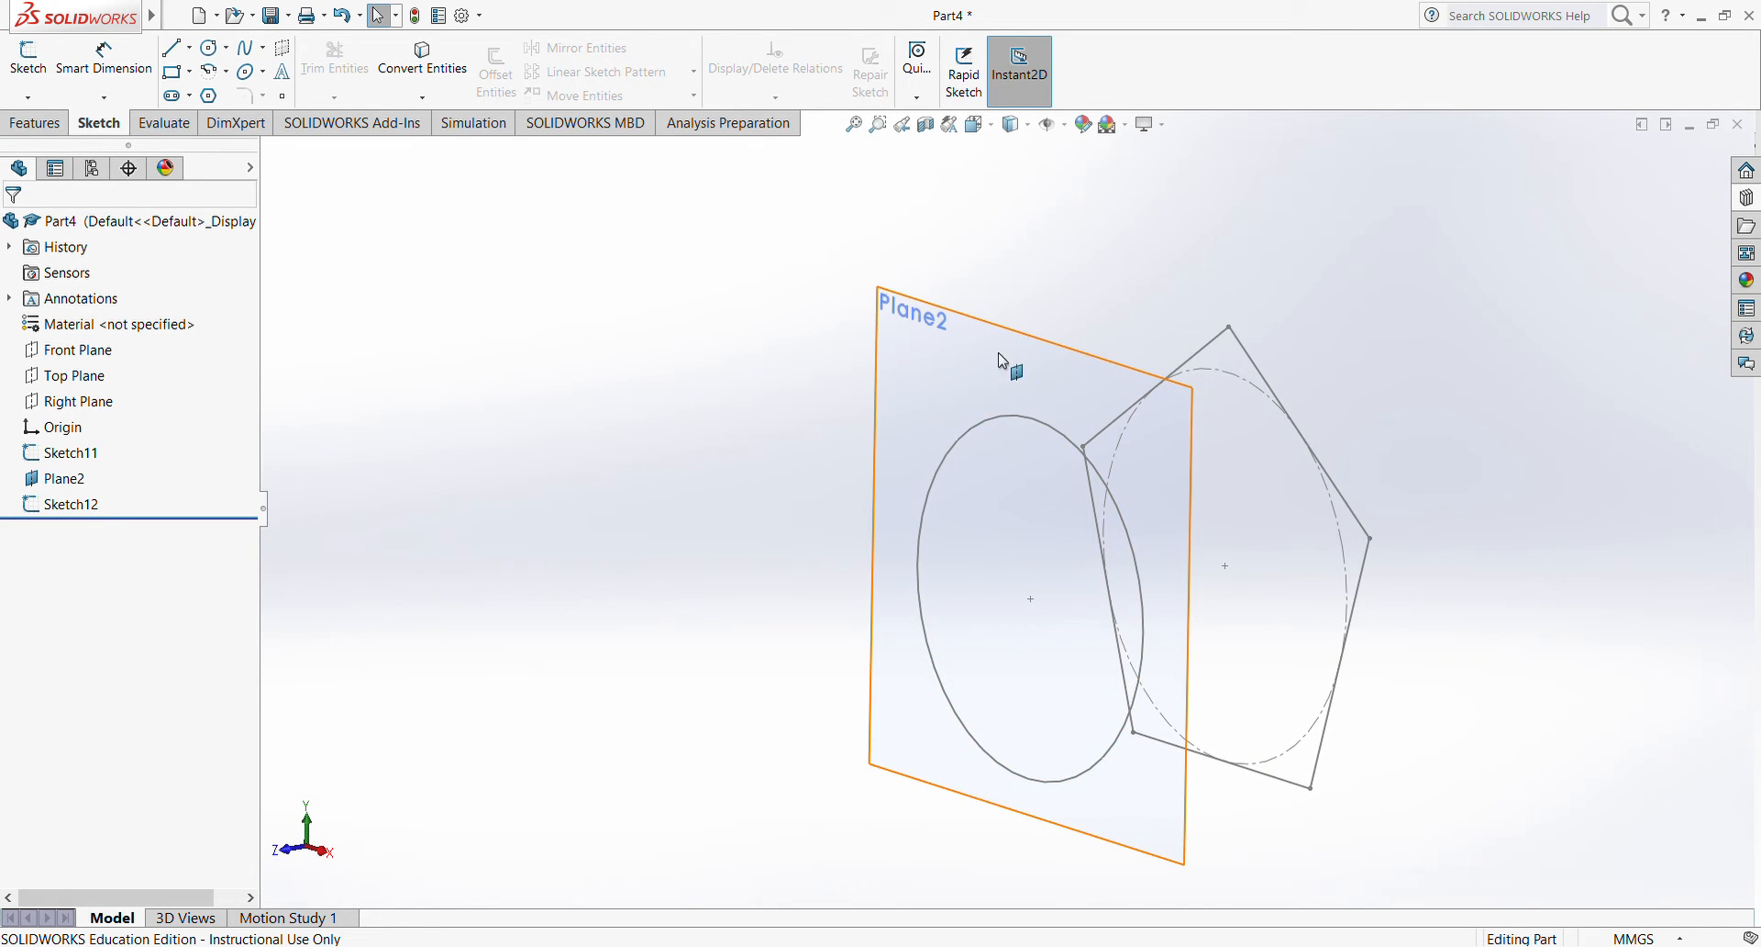
click(57, 479)
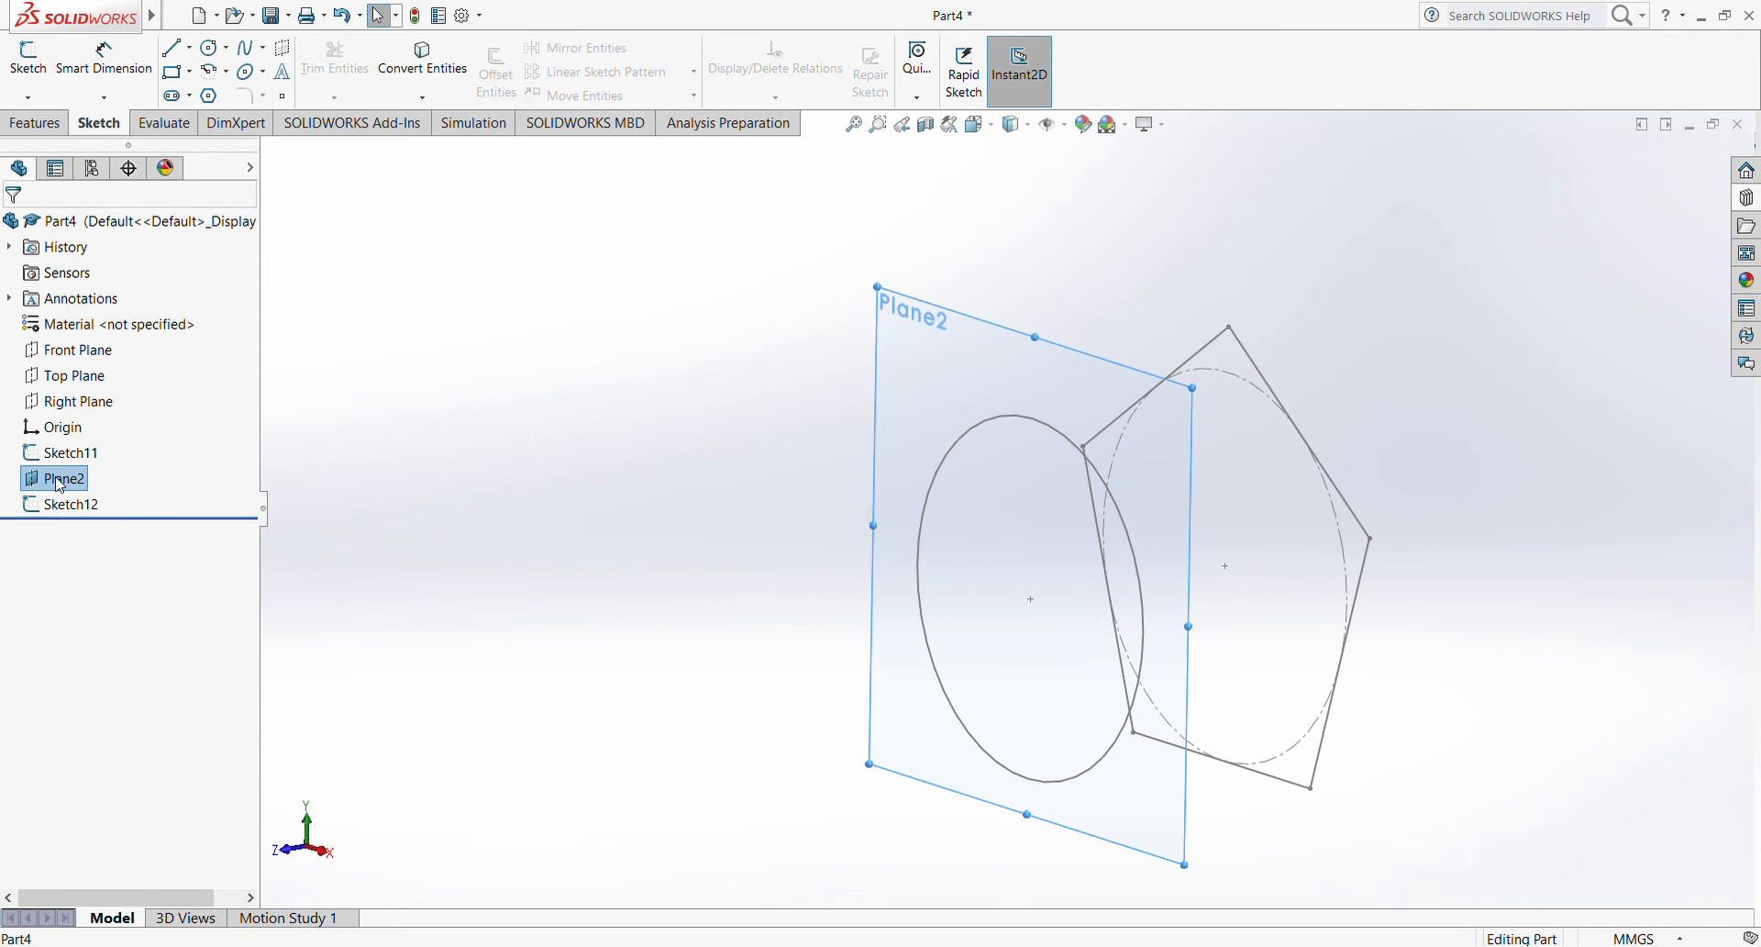
click(102, 456)
mouse_move(958, 466)
middle_down()
mouse_move(1101, 362)
mouse_move(1006, 444)
mouse_move(1032, 477)
mouse_move(1109, 480)
mouse_move(1053, 385)
mouse_move(1077, 430)
middle_up()
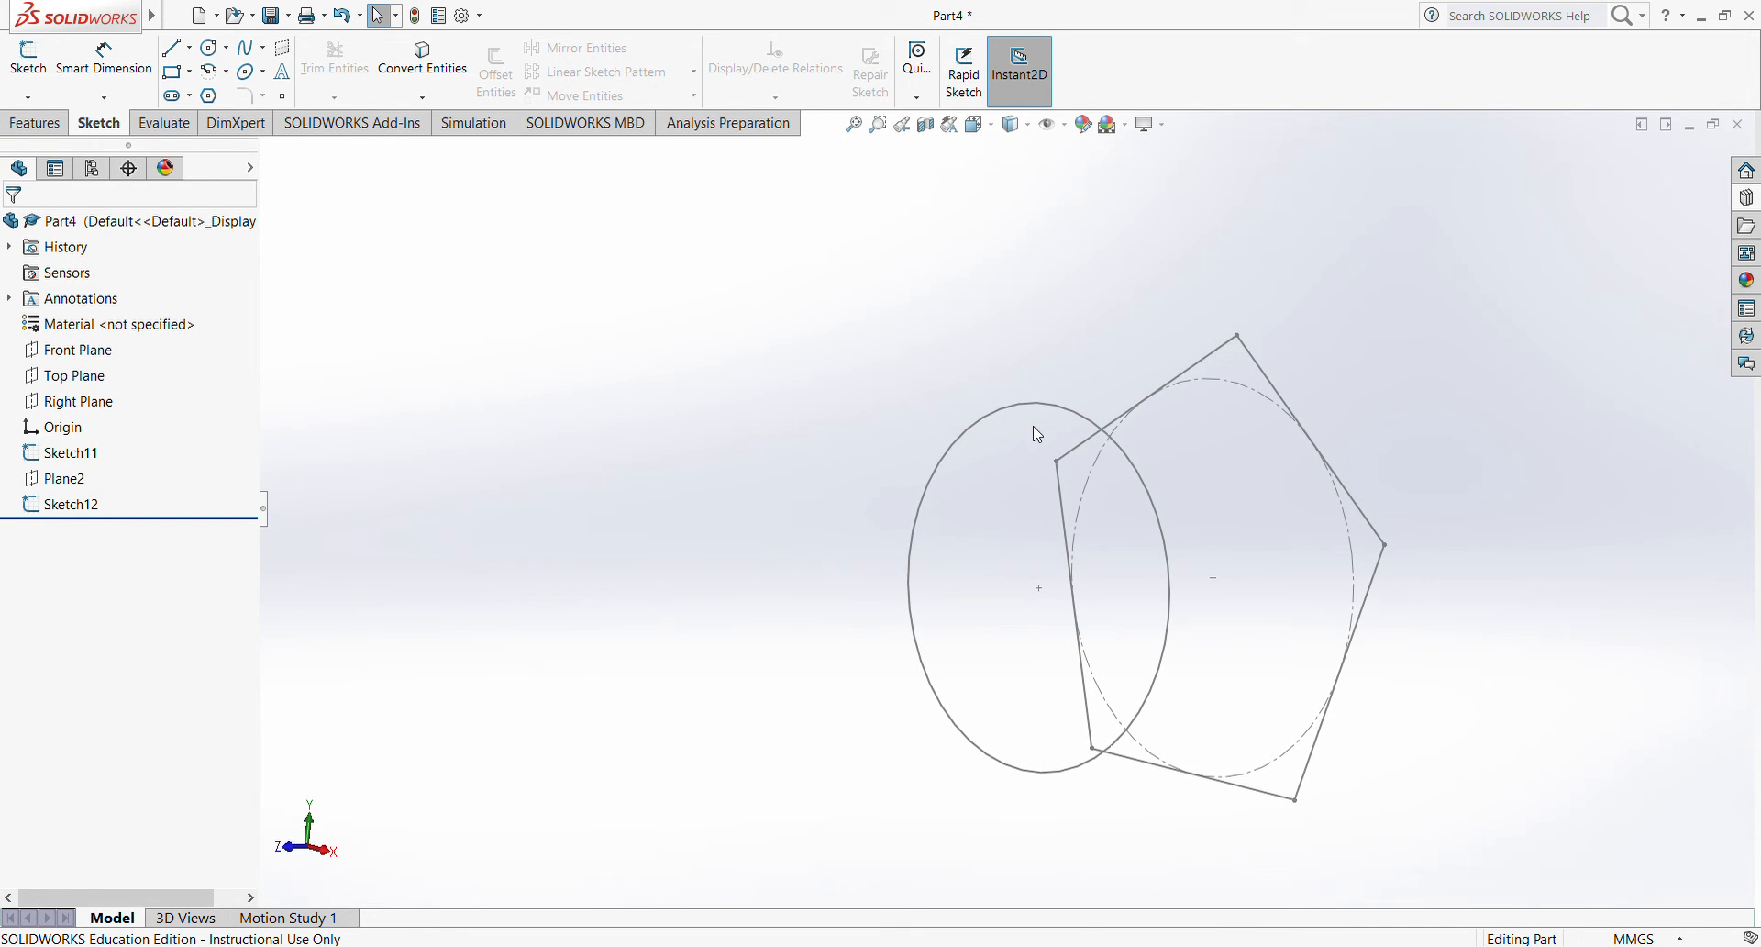
mouse_move(1273, 532)
middle_down()
mouse_move(1219, 483)
mouse_move(1238, 518)
middle_up()
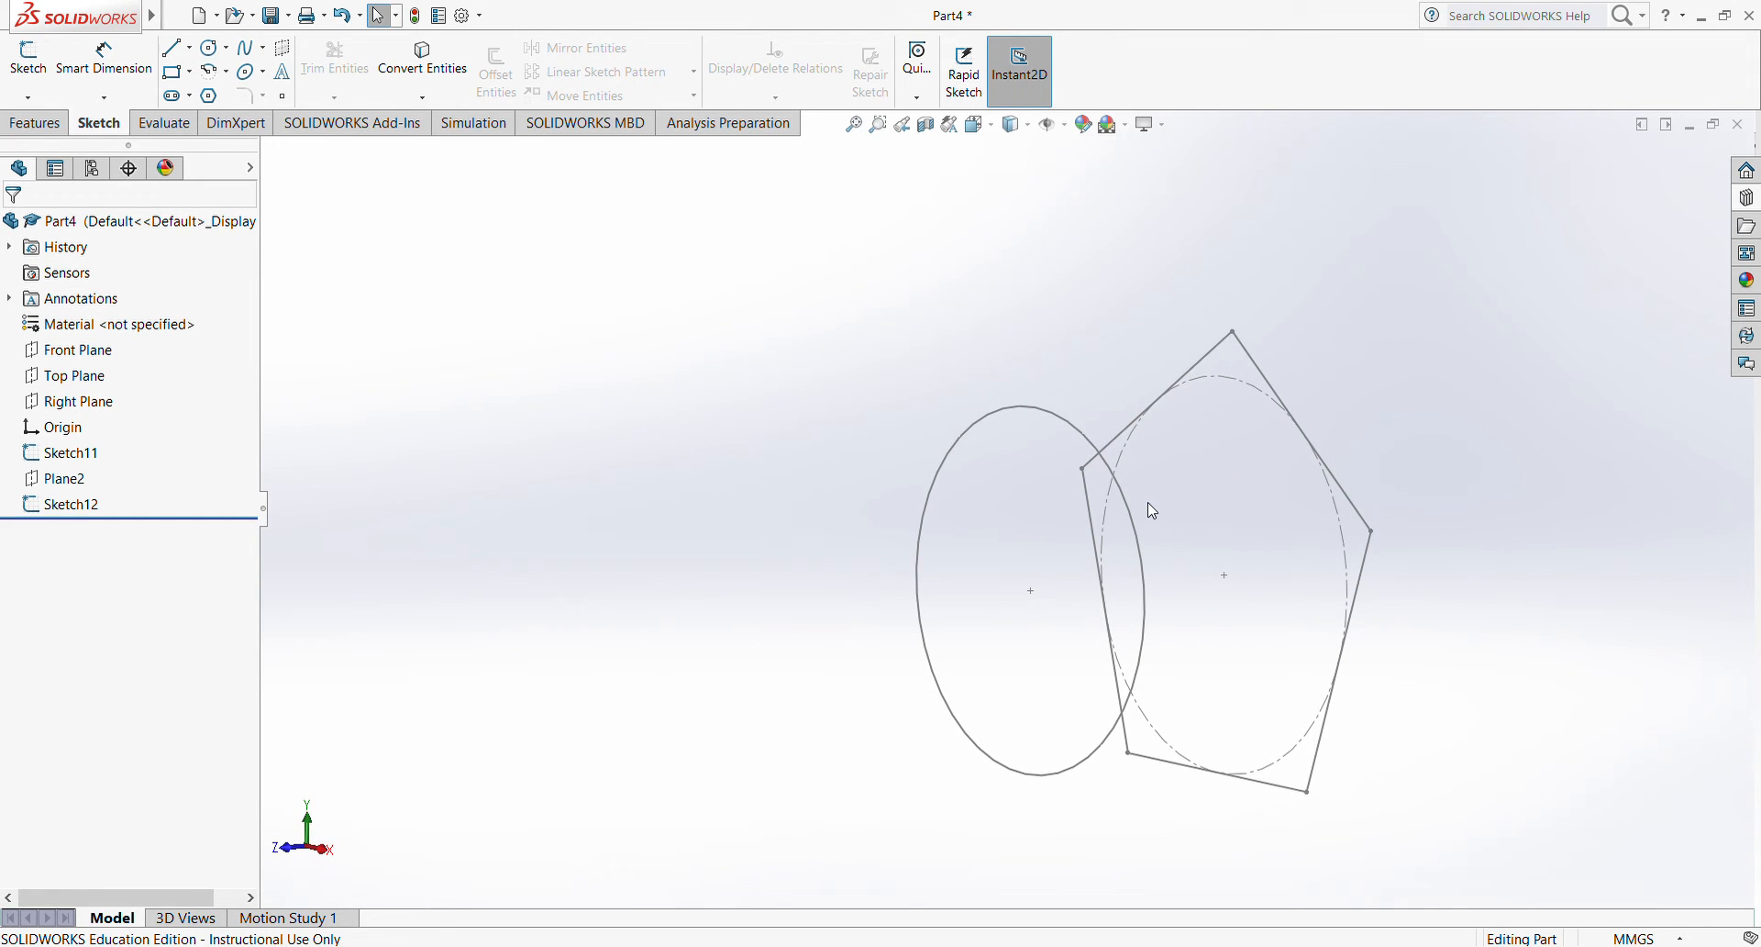
- Start a Lofted Boss/Base and select the circle and the pentagon sketches as its profiles
click(69, 128)
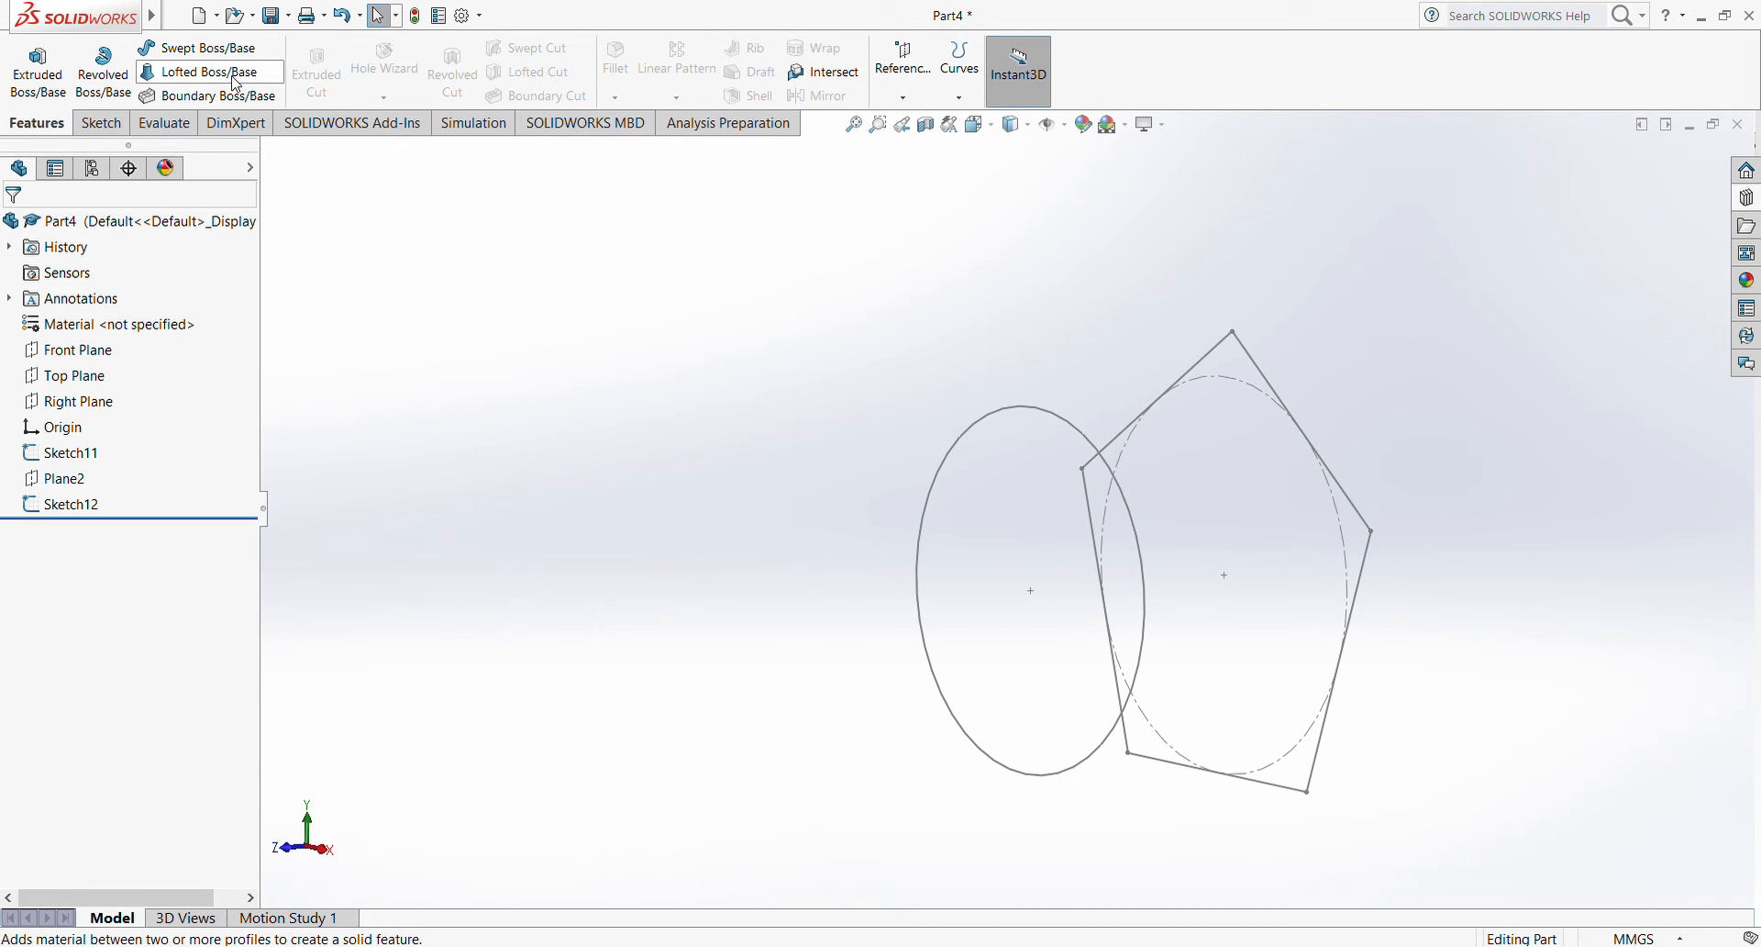
click(172, 74)
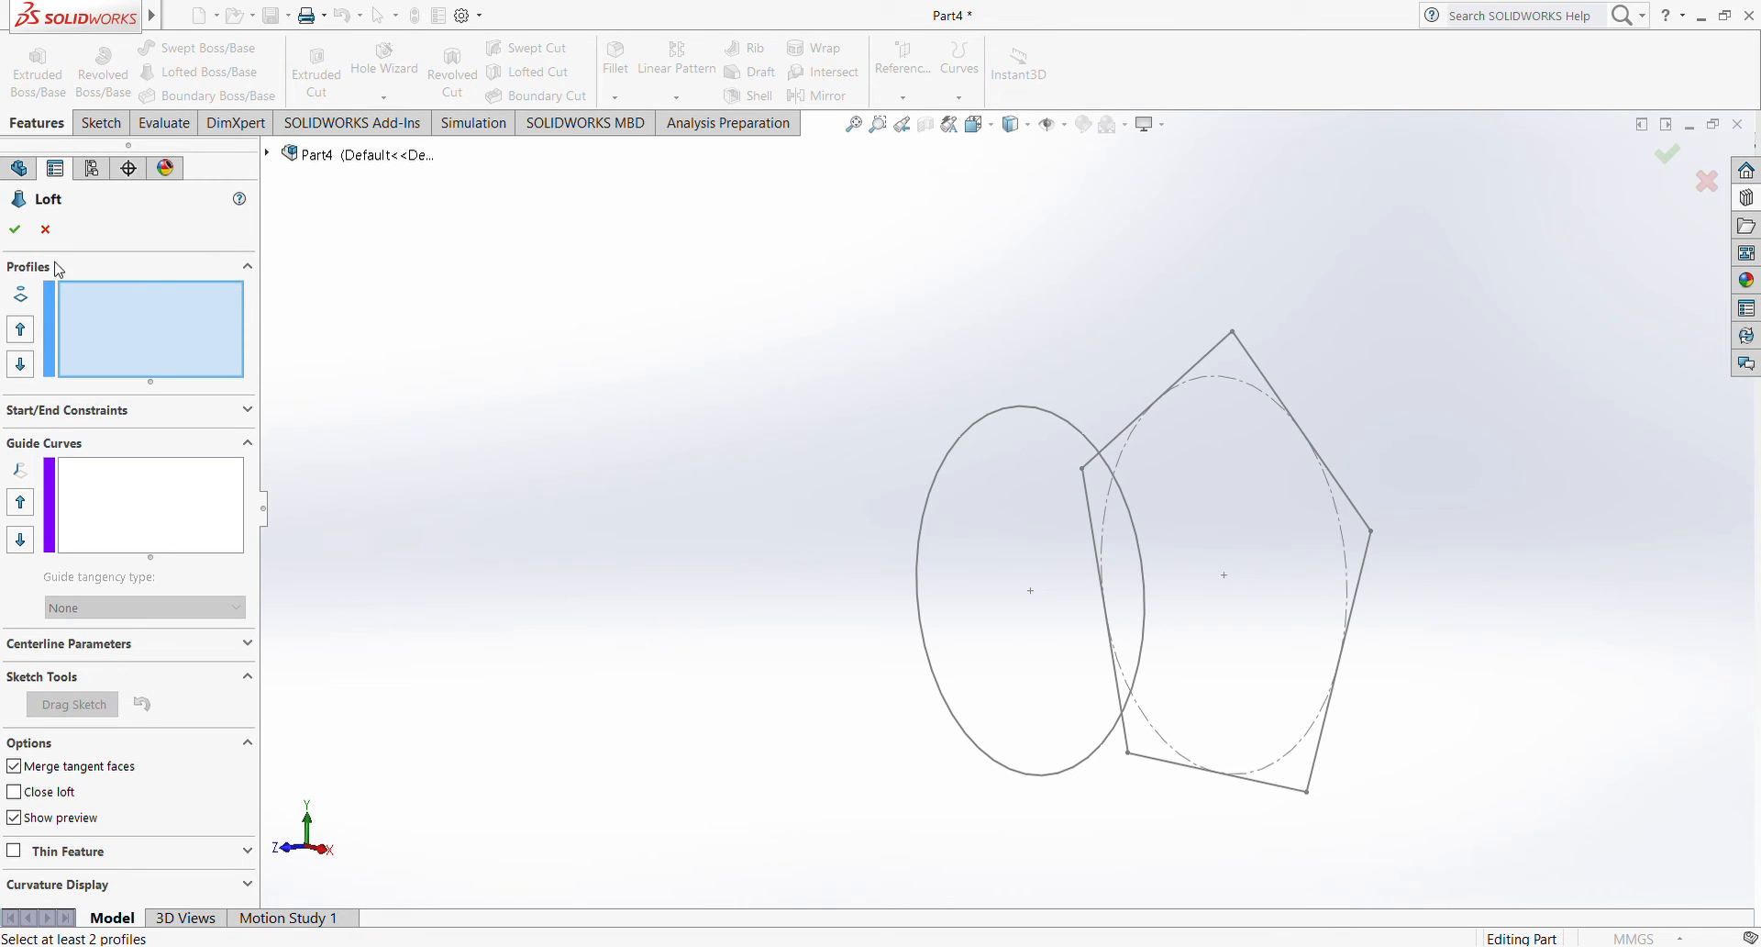
mouse_move(1278, 554)
middle_down()
mouse_move(1247, 641)
mouse_move(1324, 491)
mouse_move(1240, 683)
mouse_move(1115, 509)
middle_up()
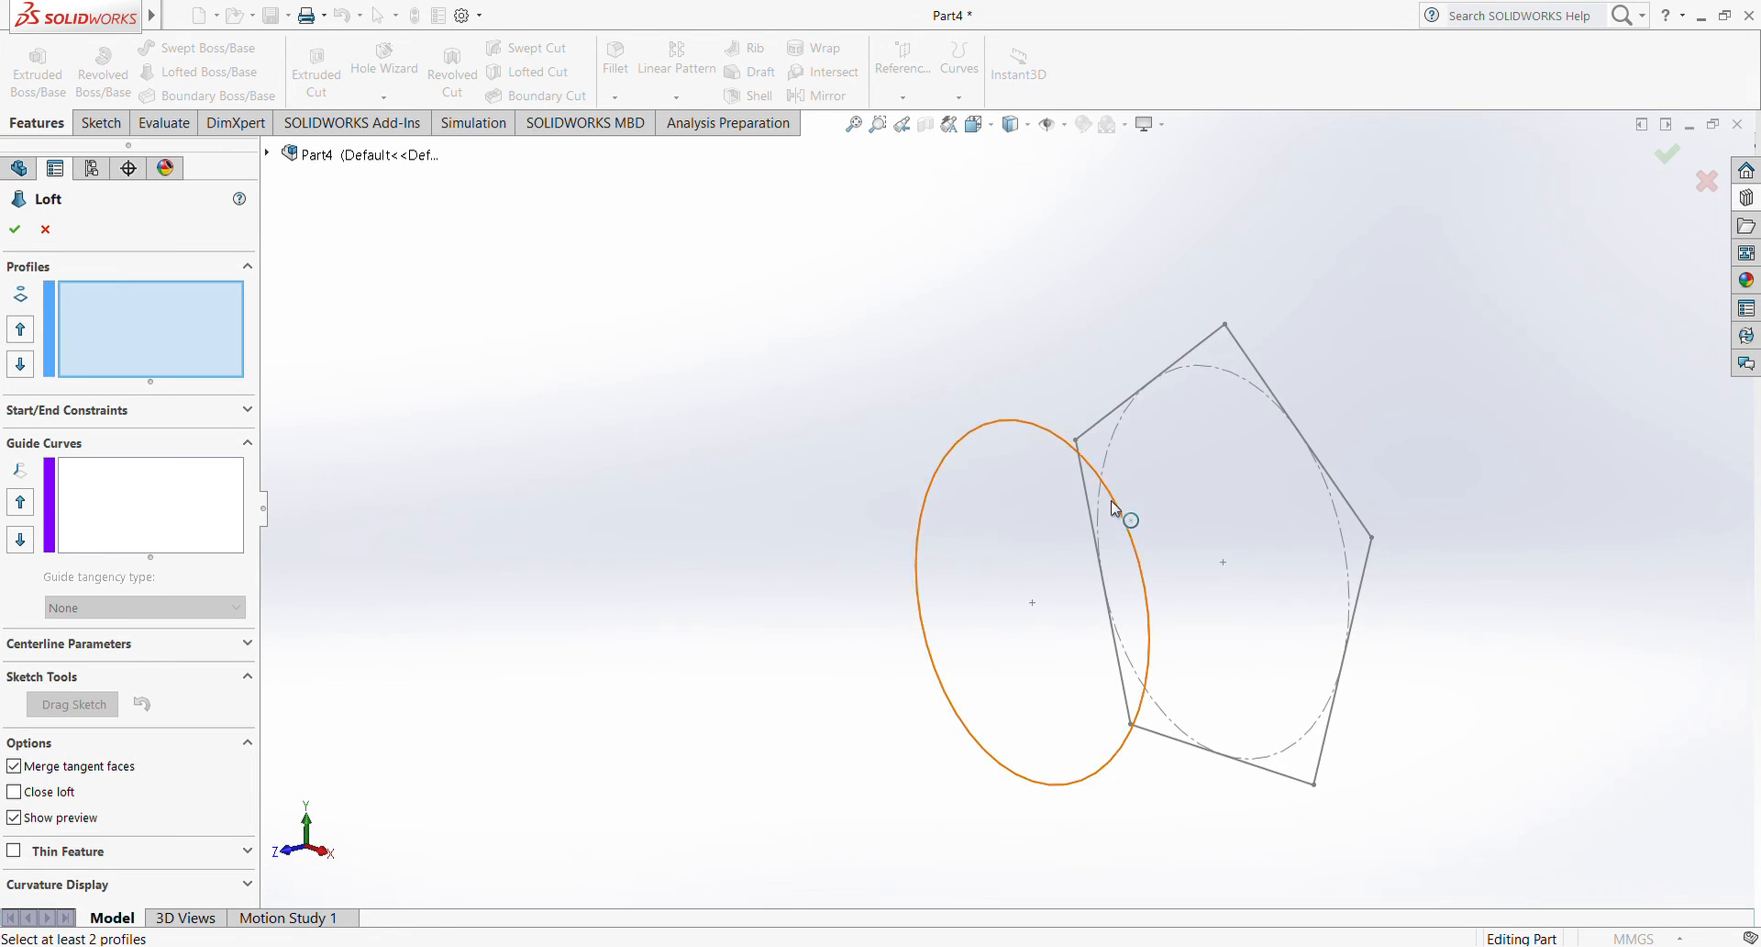
click(186, 302)
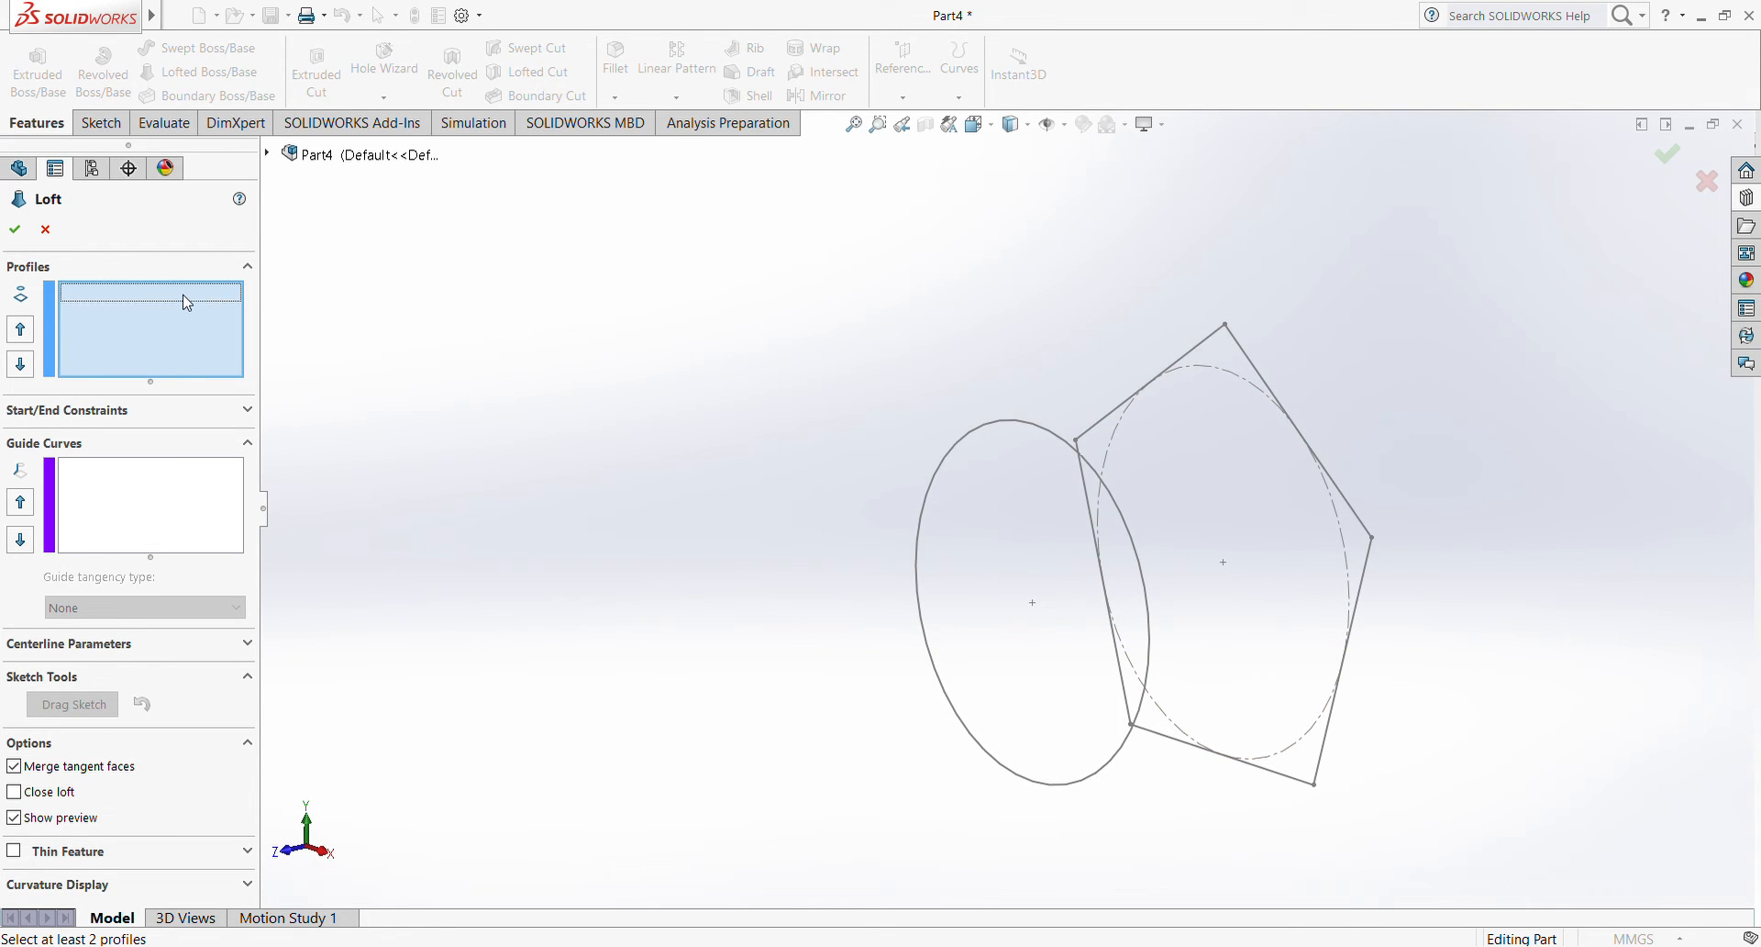
click(1068, 446)
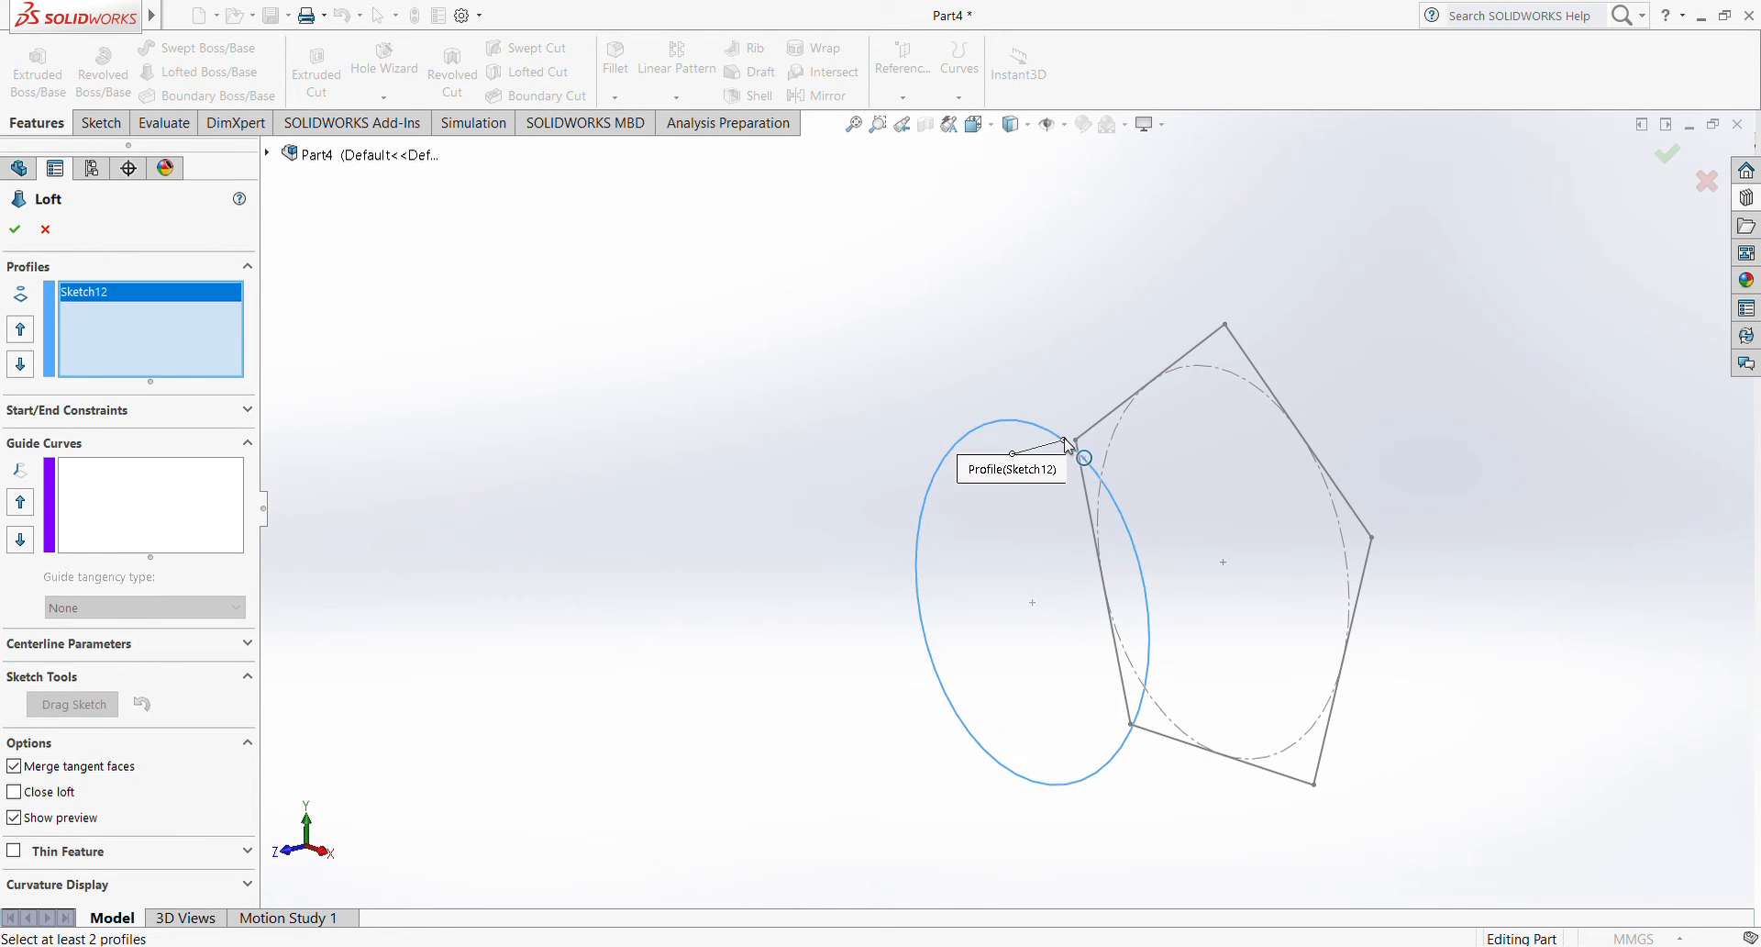
click(1262, 383)
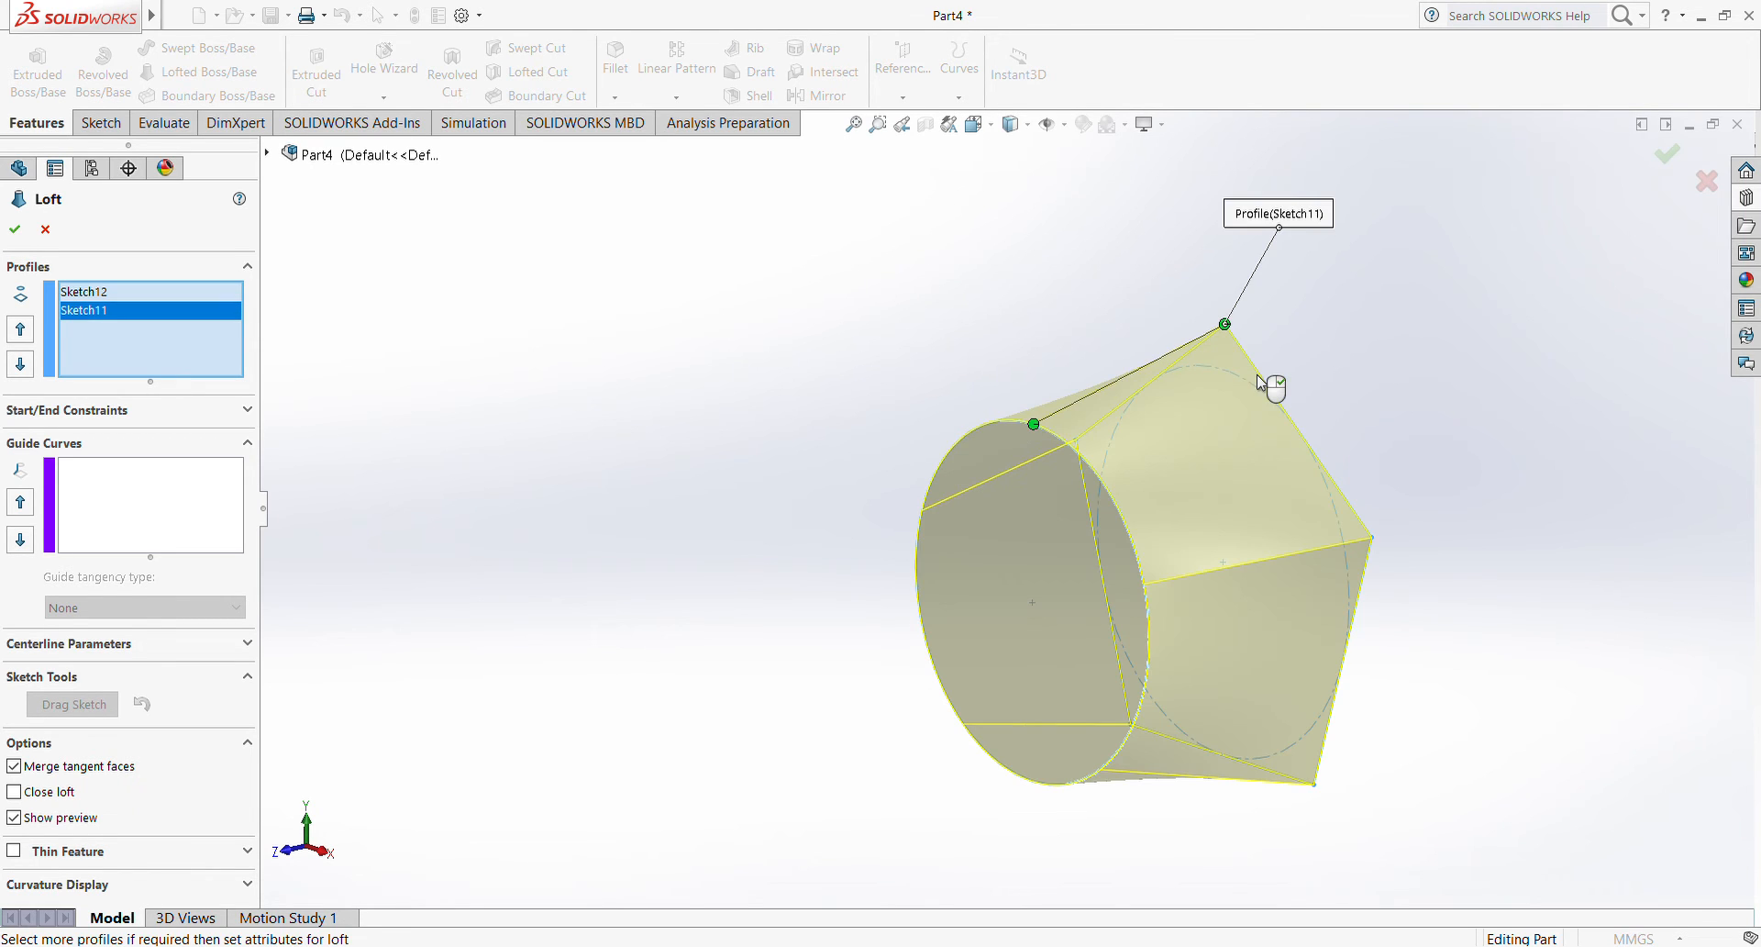
- Examine the loft preview between the circle and the pentagon from several angles
middle_drag(1450, 496, 1471, 426)
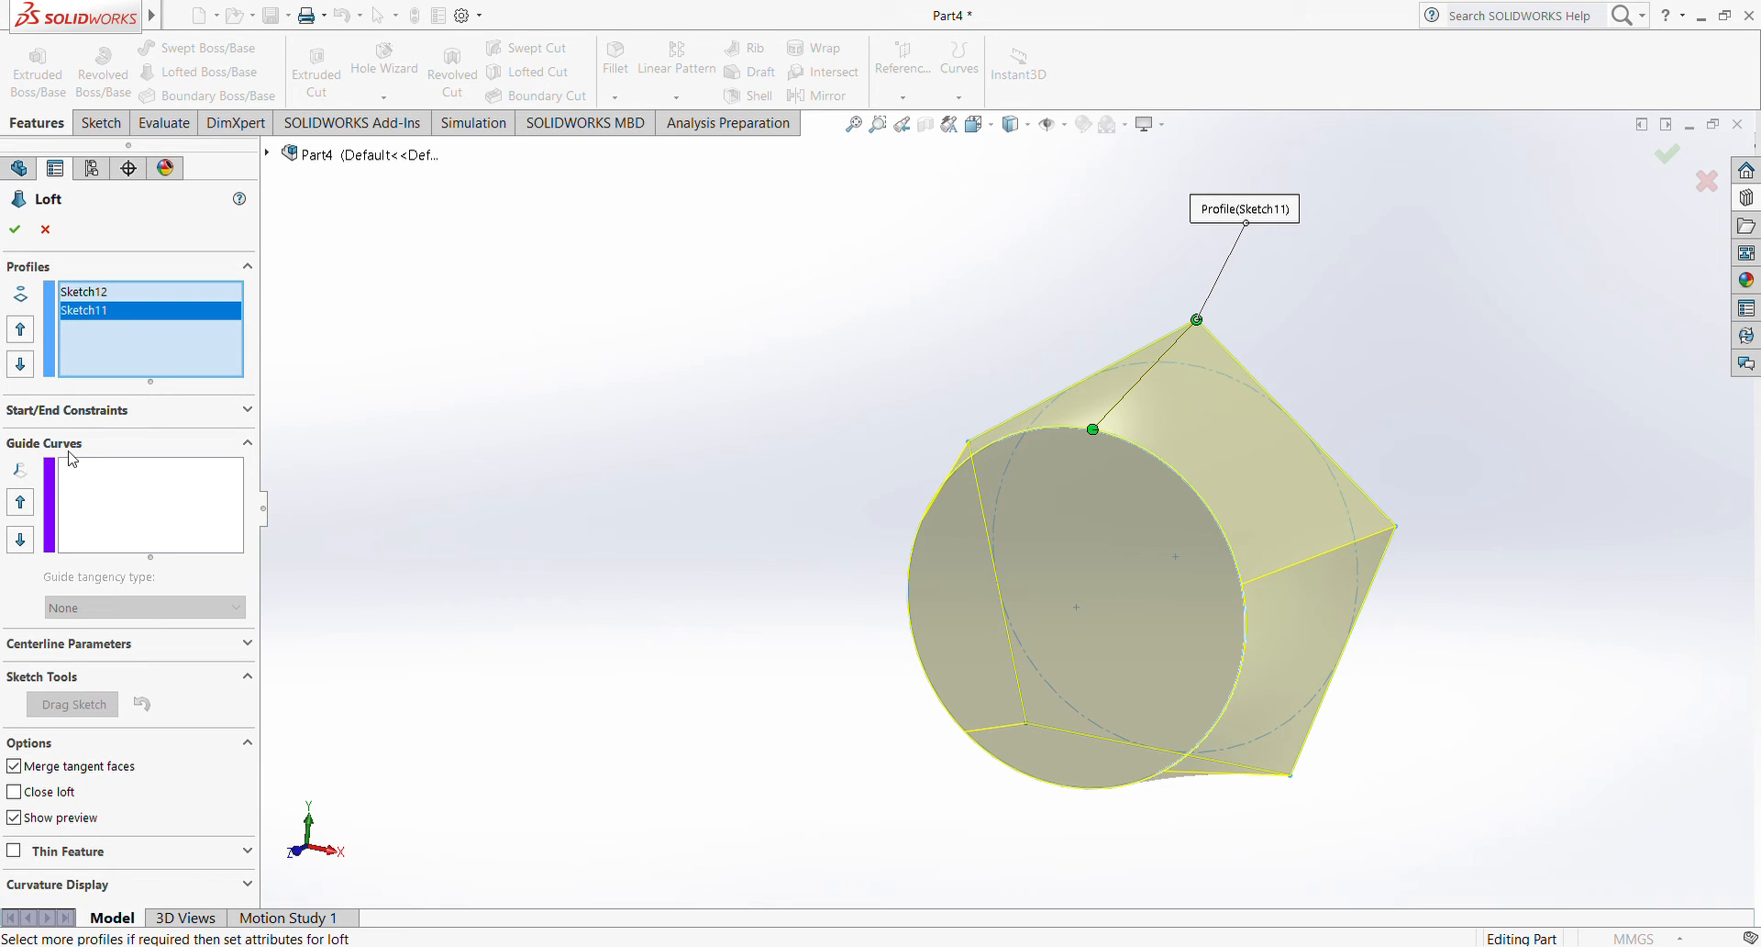
middle_drag(1240, 395, 1218, 313)
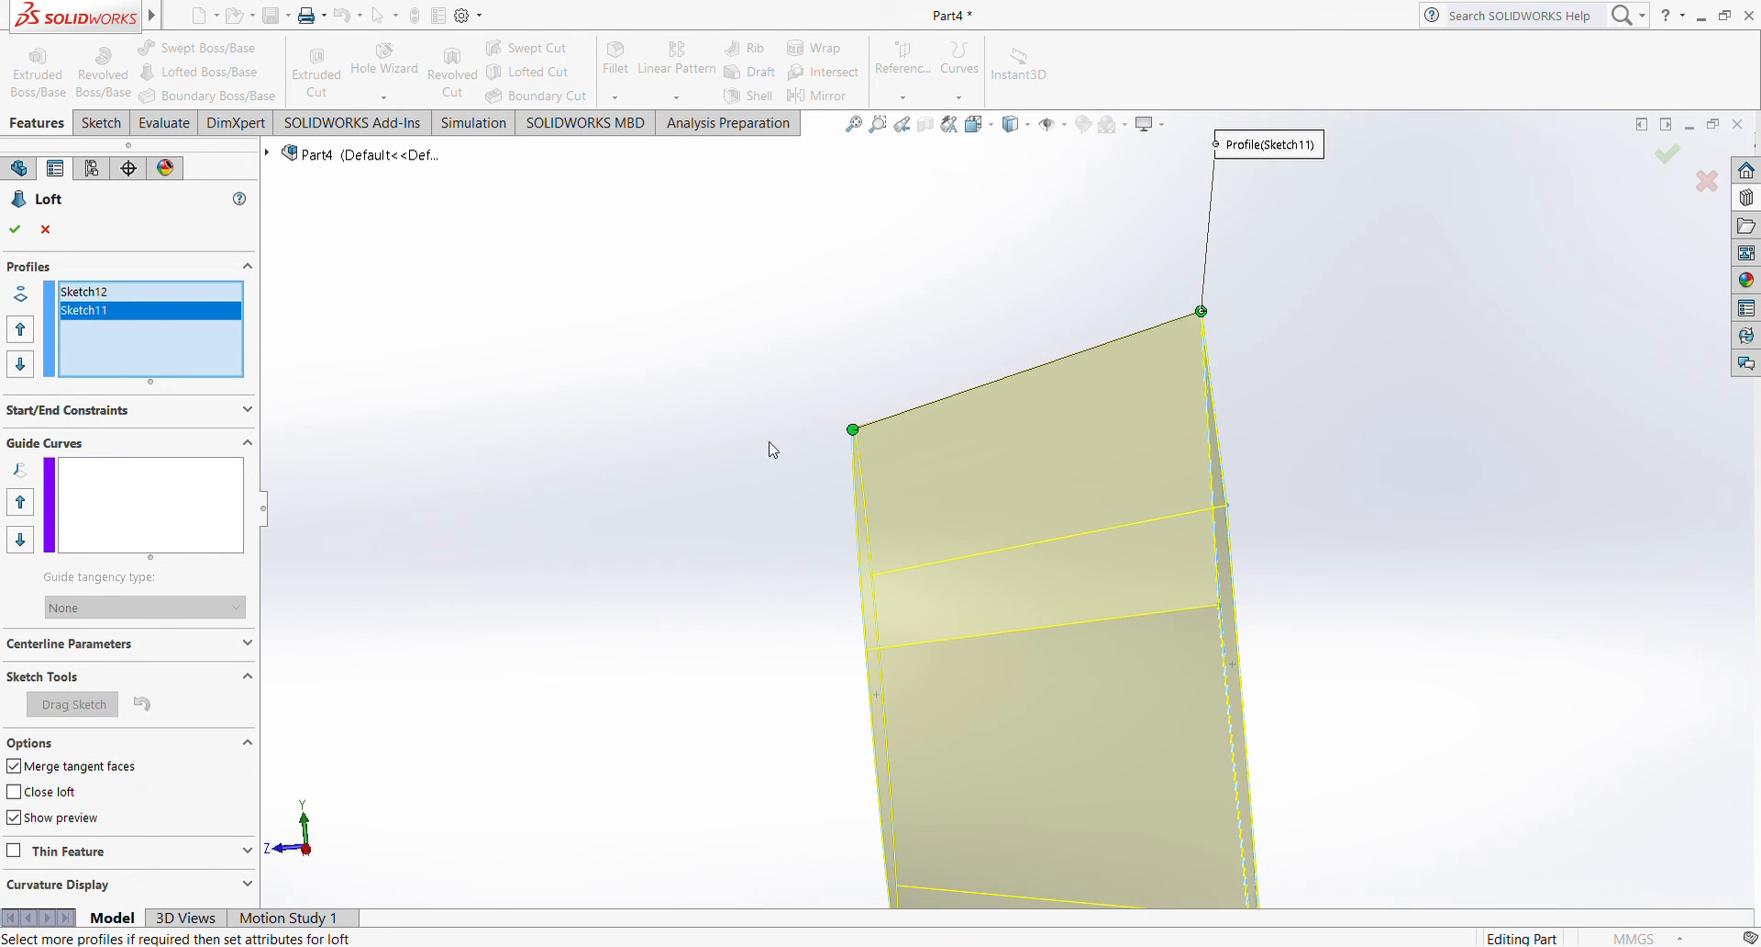
middle_drag(1196, 727, 1218, 736)
middle_click(752, 493)
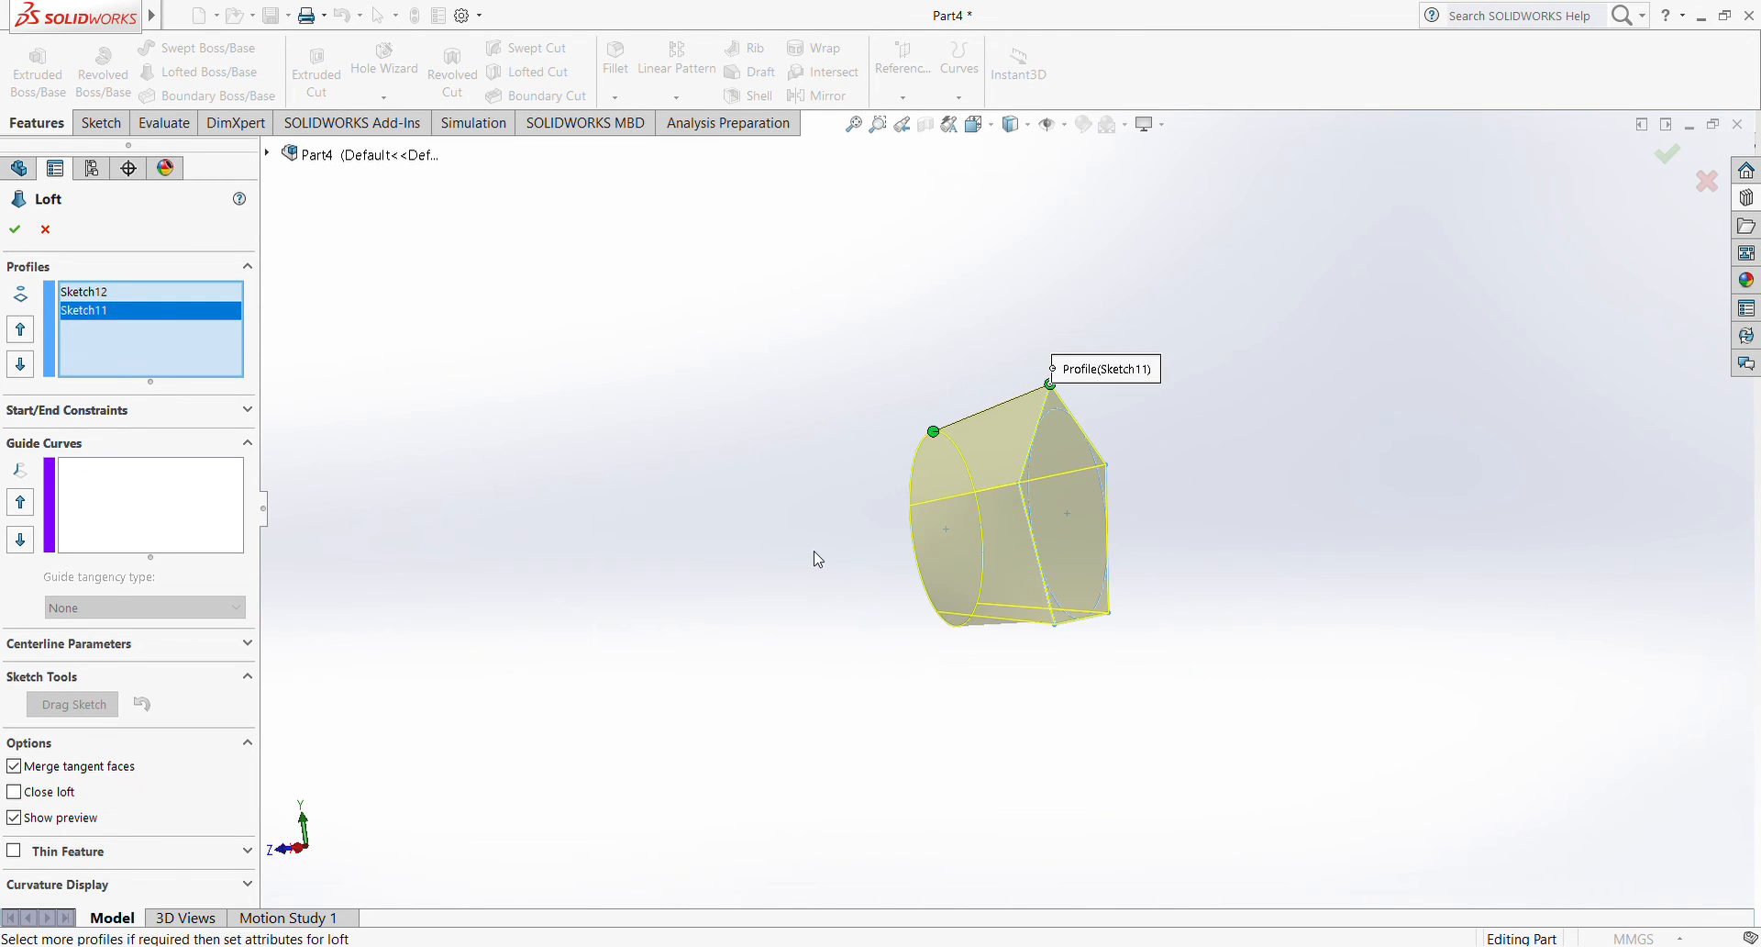
scroll(996, 487, down, 3)
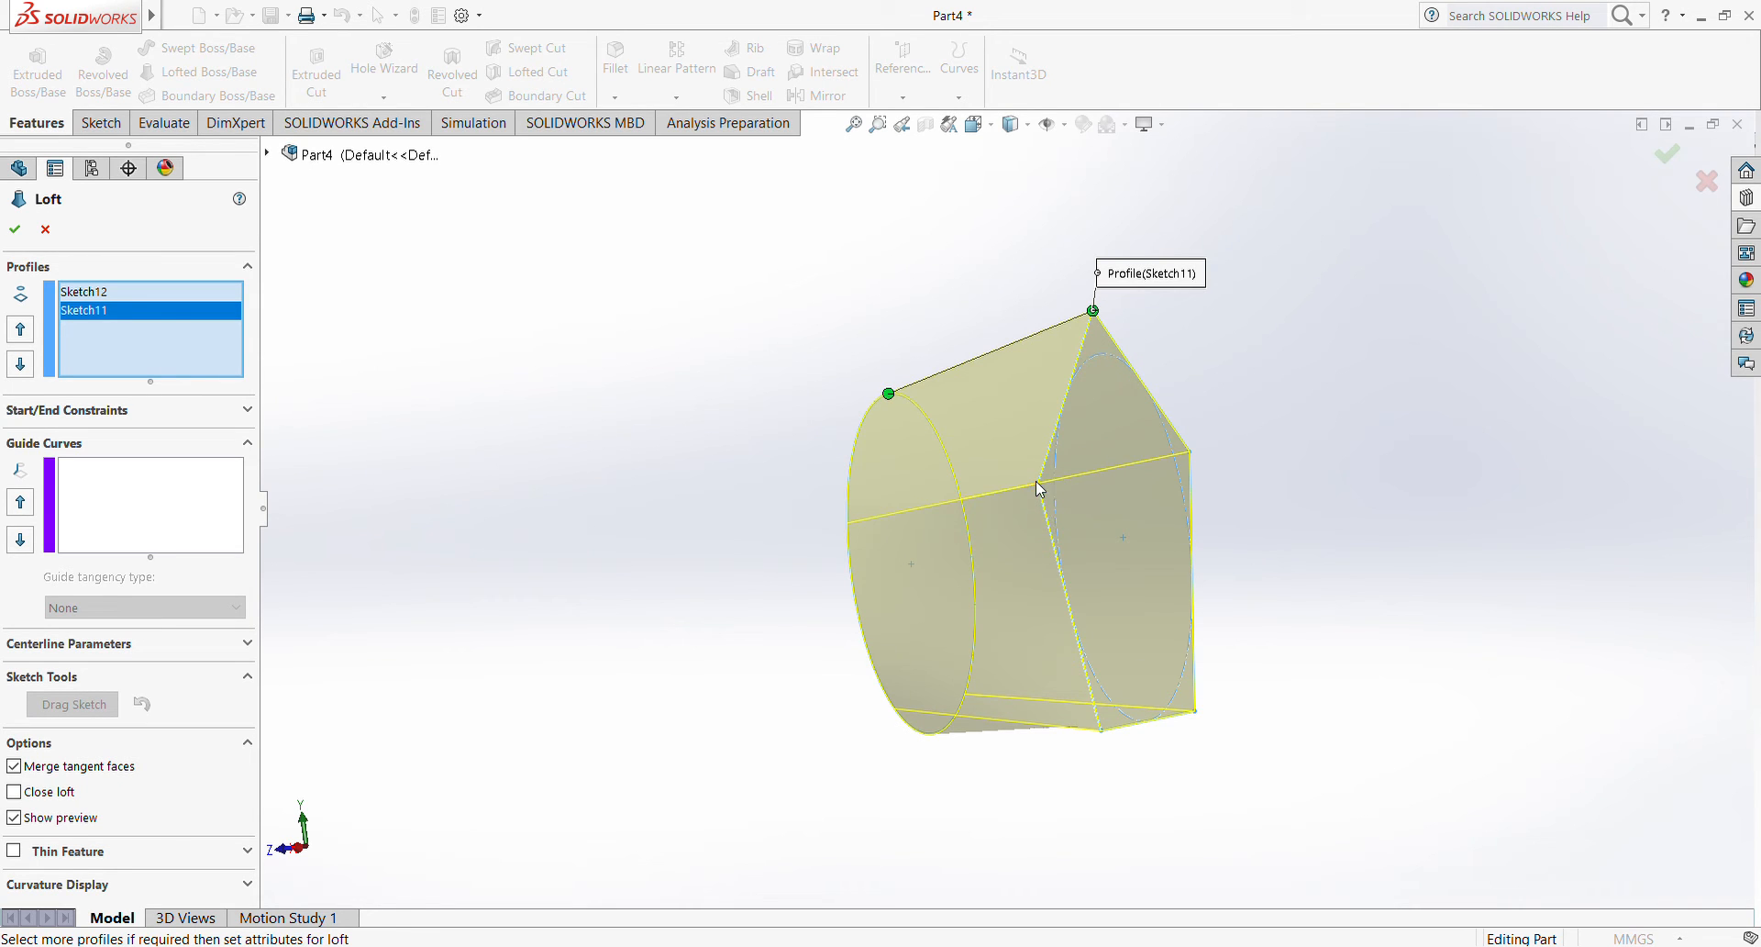
mouse_move(1033, 389)
middle_down()
mouse_move(991, 342)
mouse_move(1193, 429)
middle_up()
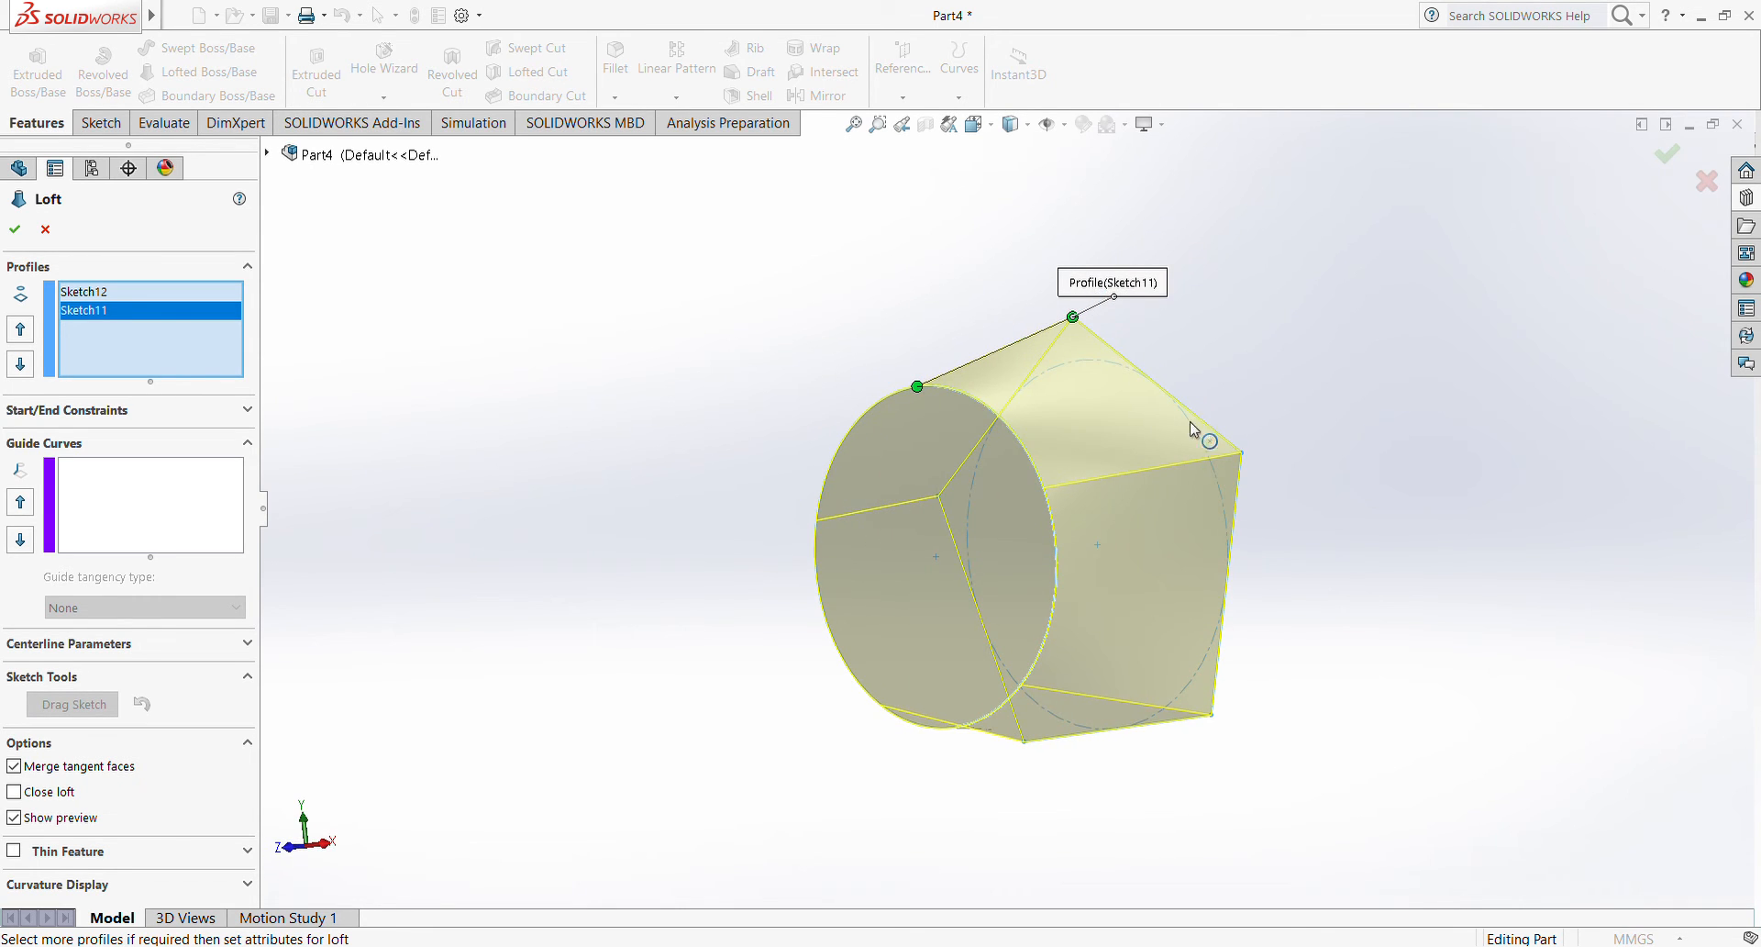
scroll(1310, 405, down, 3)
middle_drag(1065, 496, 981, 520)
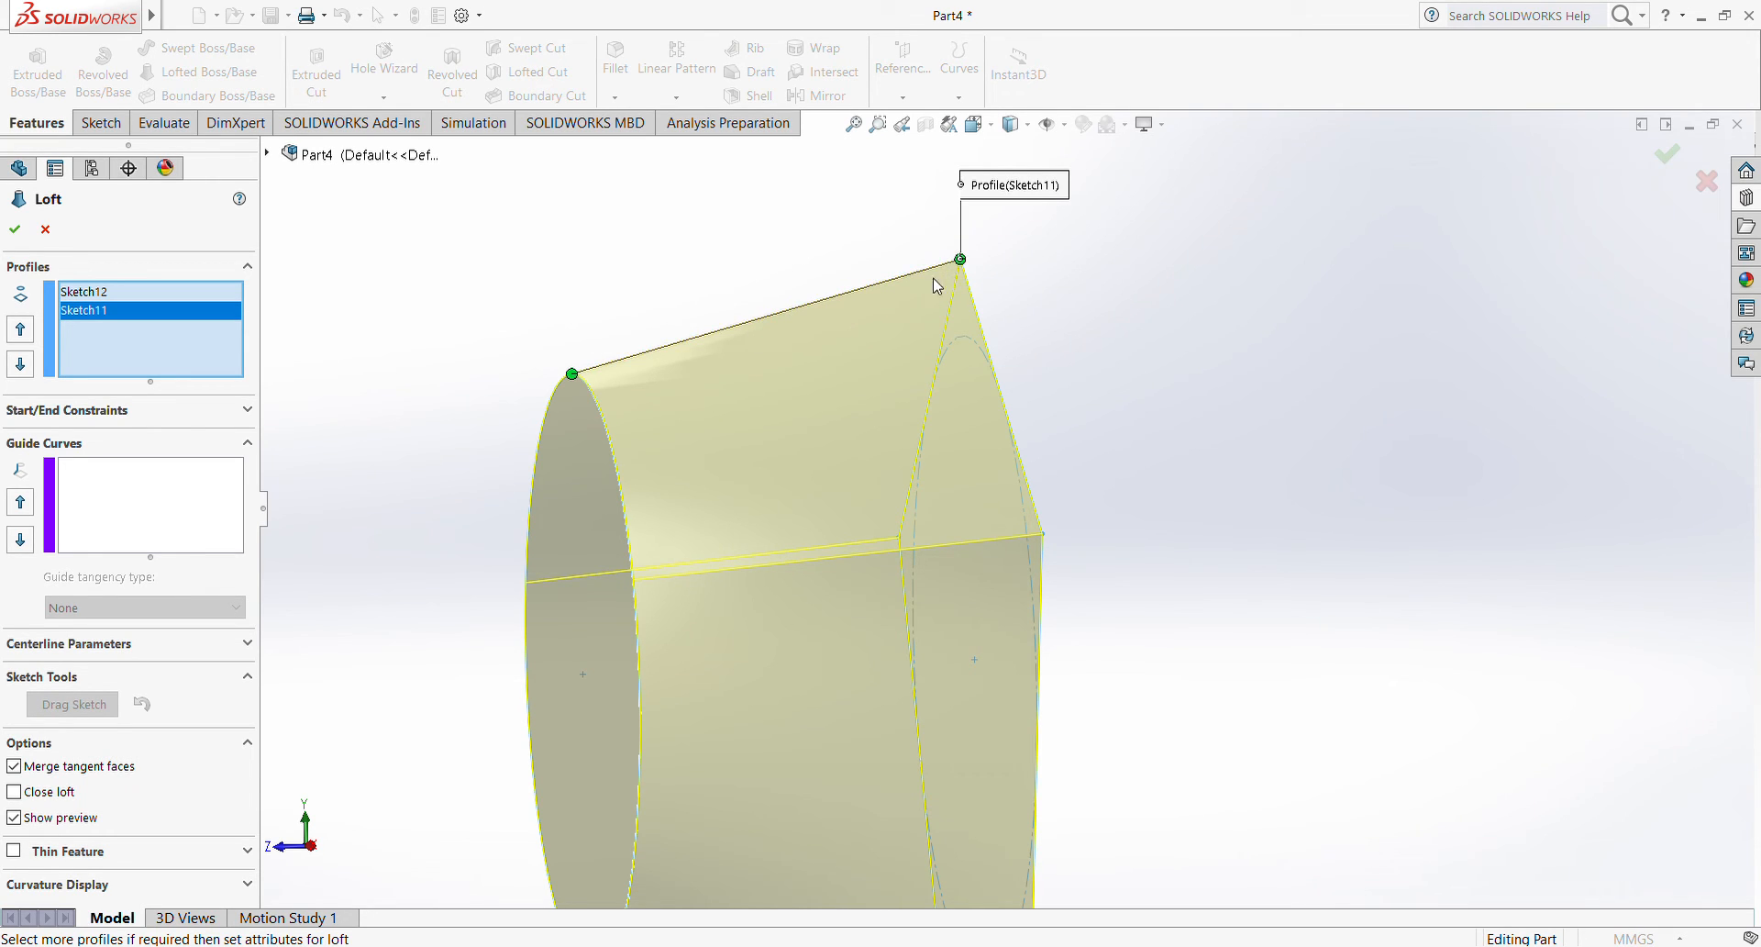
- Shift the loft's connector point along the circle profile, and return it to the top of the circle
click(153, 494)
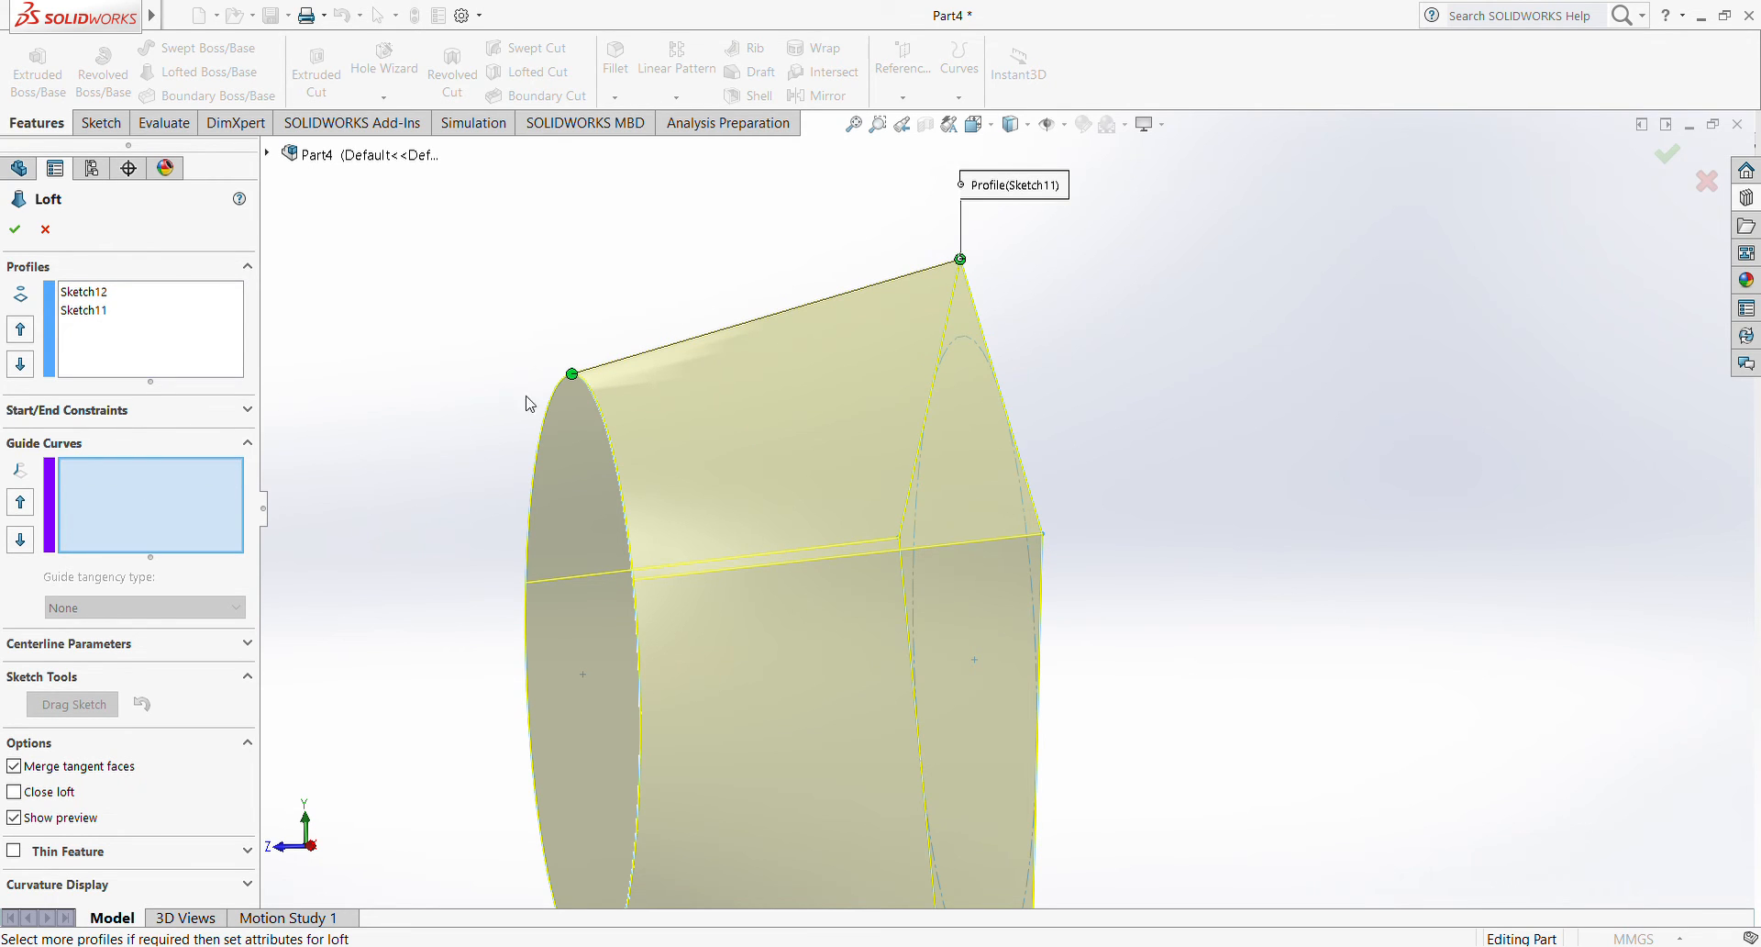
middle_drag(743, 504, 796, 565)
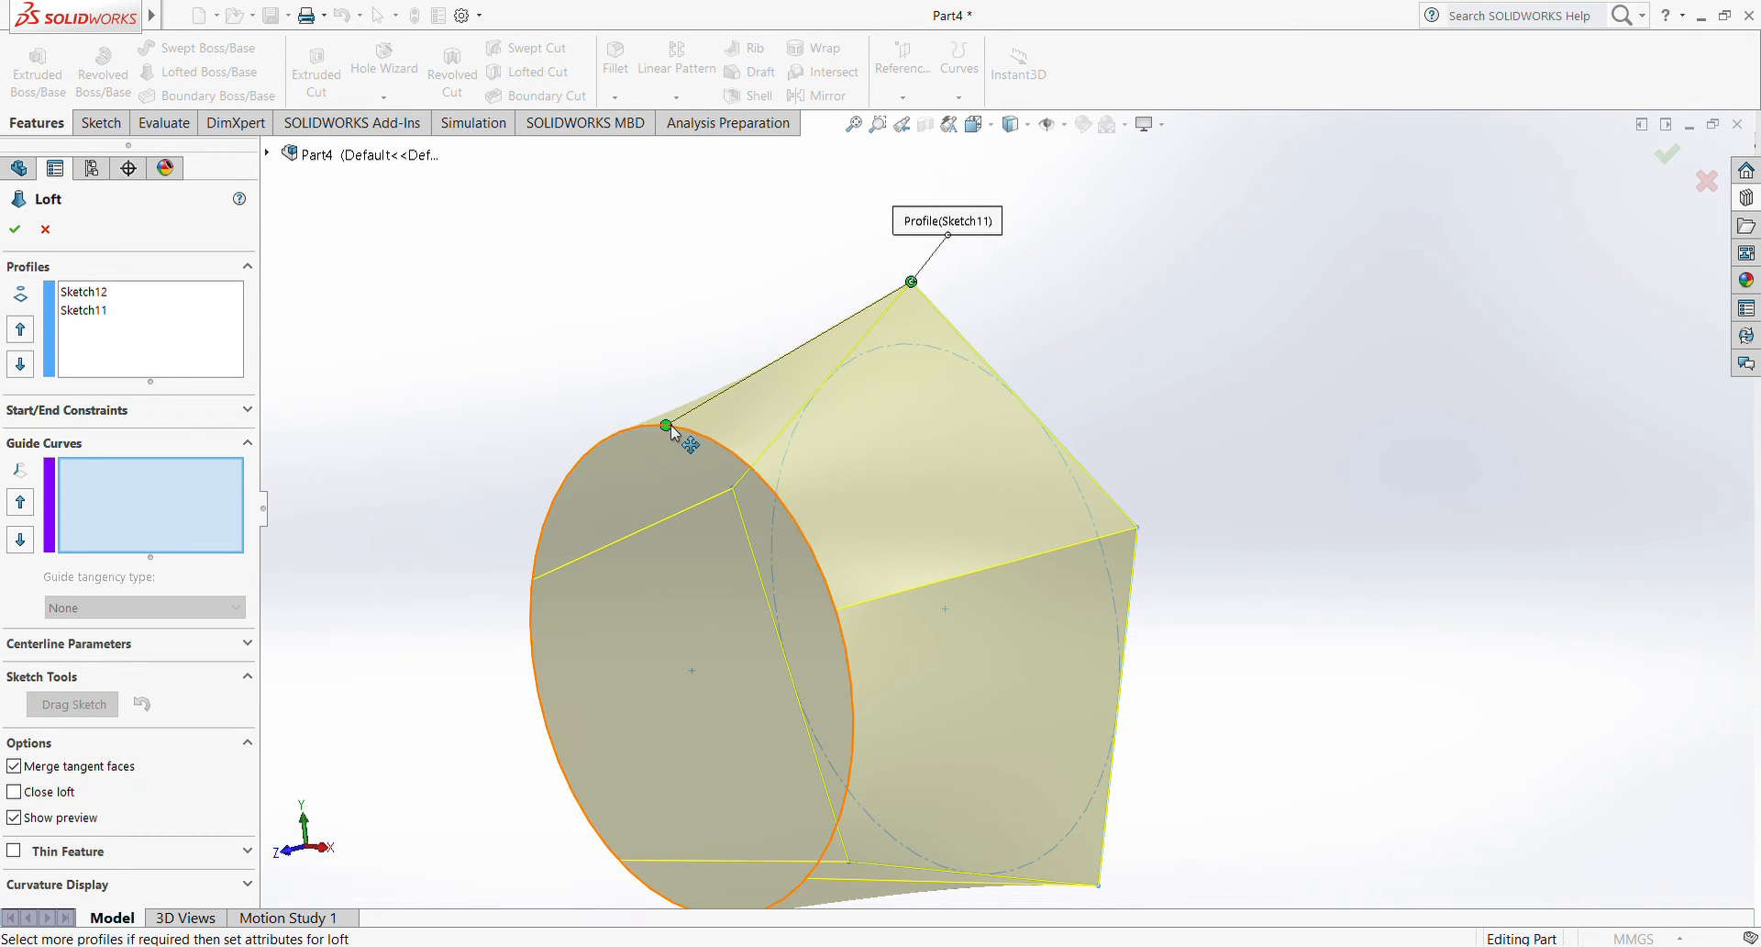
drag(668, 426, 751, 484)
middle_drag(1022, 534, 1123, 527)
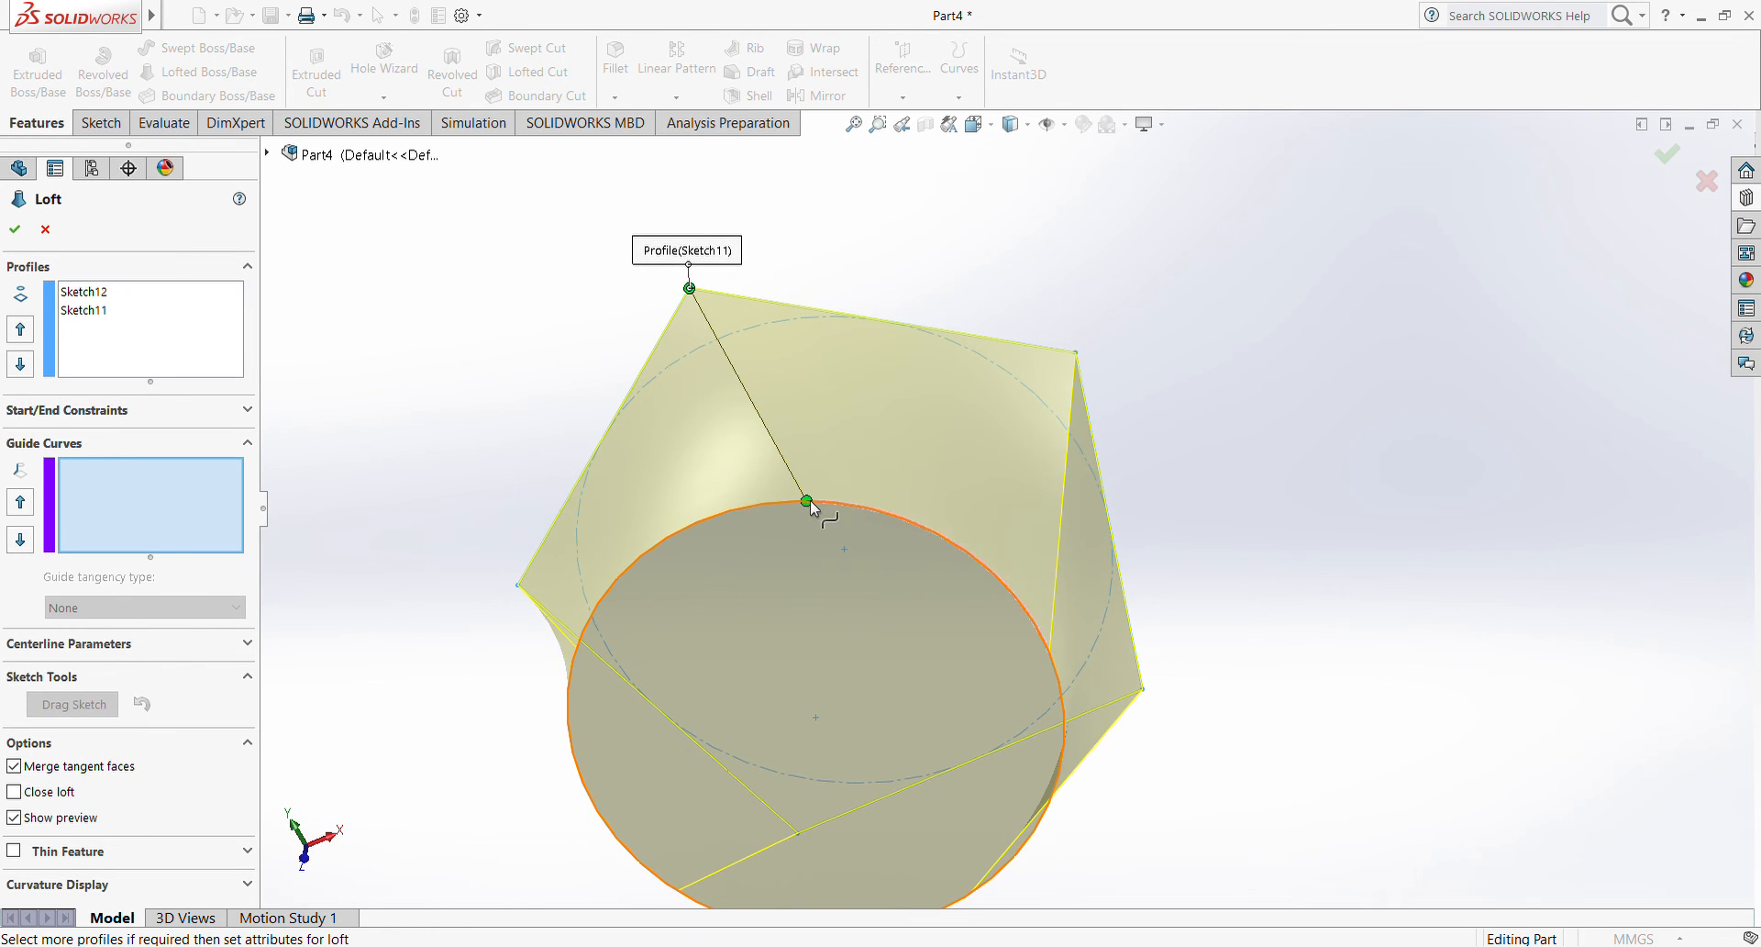
drag(808, 504, 691, 514)
middle_drag(701, 514, 758, 414)
middle_drag(563, 323, 364, 505)
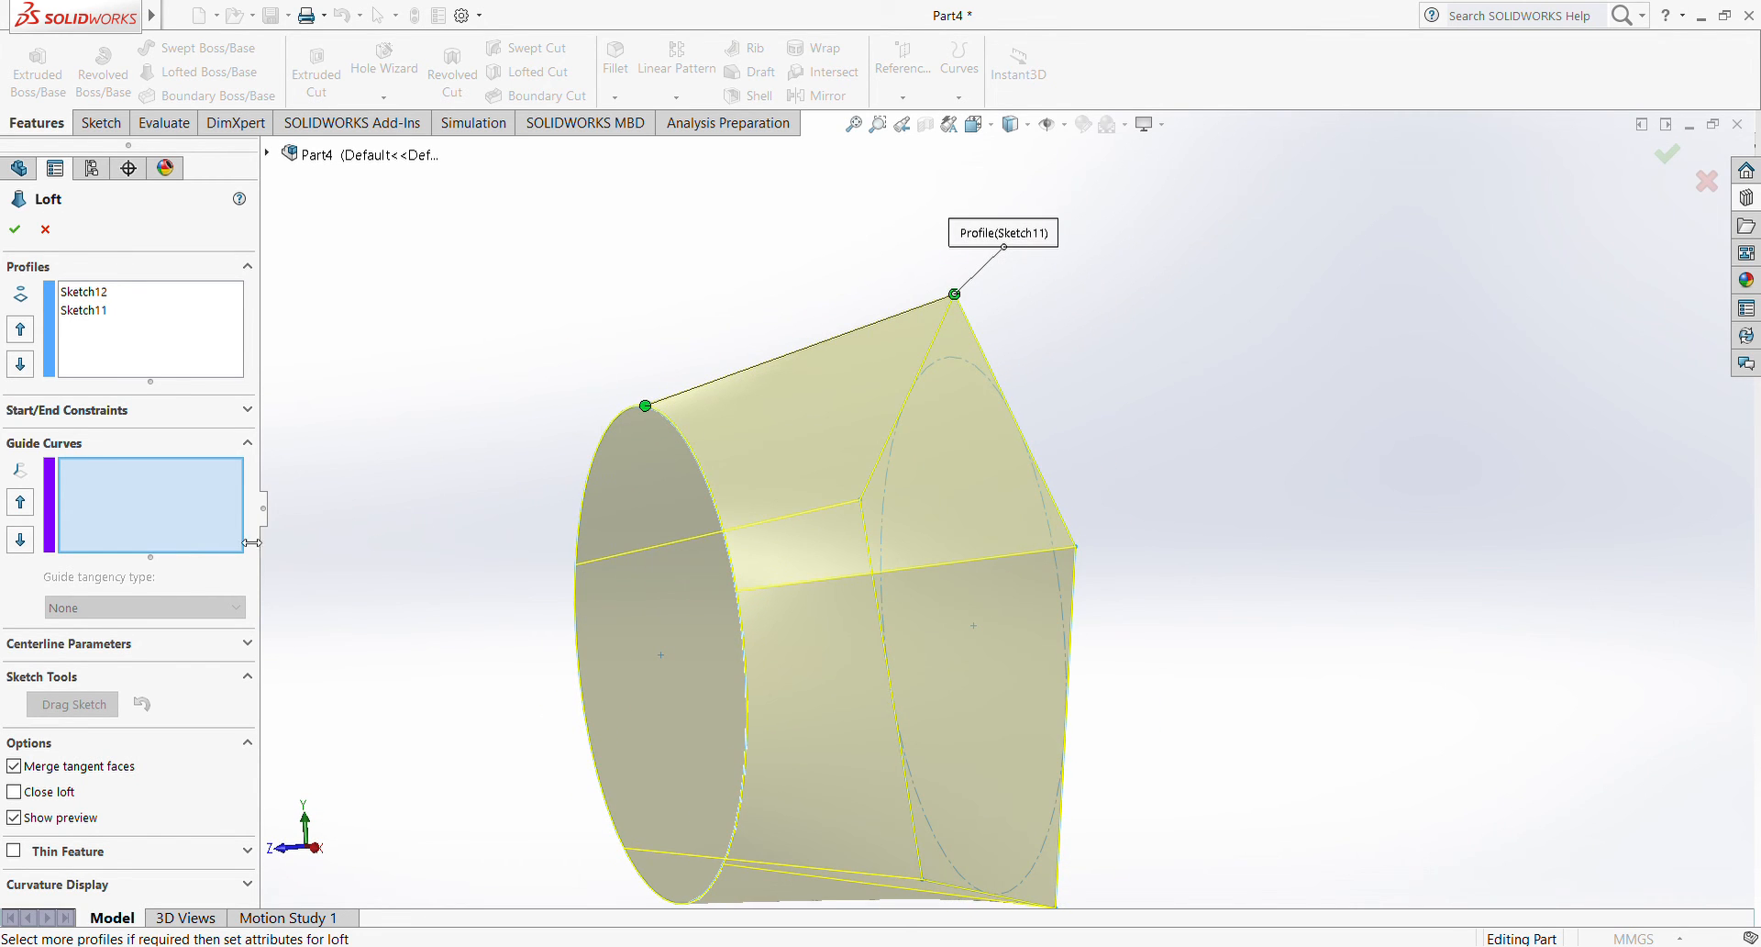
- Accept the loft to create the solid between the circle and the pentagon
click(14, 230)
mouse_move(577, 466)
middle_down()
mouse_move(597, 600)
mouse_move(751, 334)
mouse_move(552, 346)
mouse_move(514, 287)
mouse_move(531, 267)
mouse_move(844, 541)
mouse_move(891, 521)
middle_up()
- Inspect the lofted solid from several directions, checking its circular end face and the transition to the pentagon
click(925, 510)
middle_drag(796, 483, 662, 579)
click(655, 587)
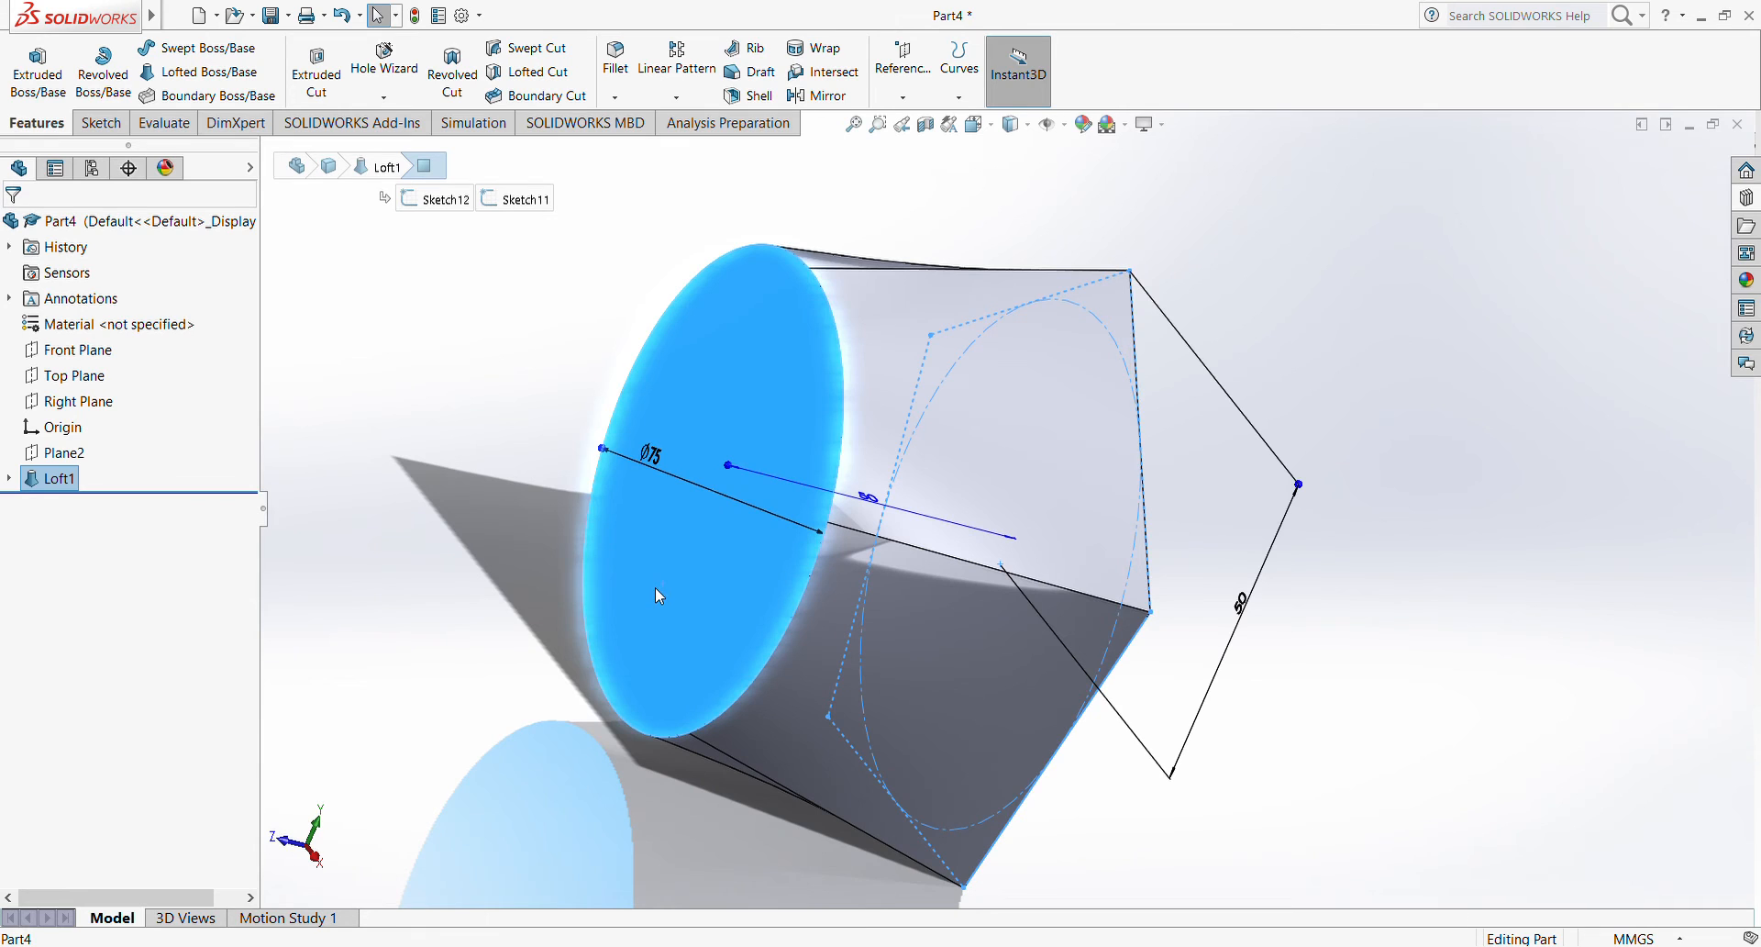
click(384, 451)
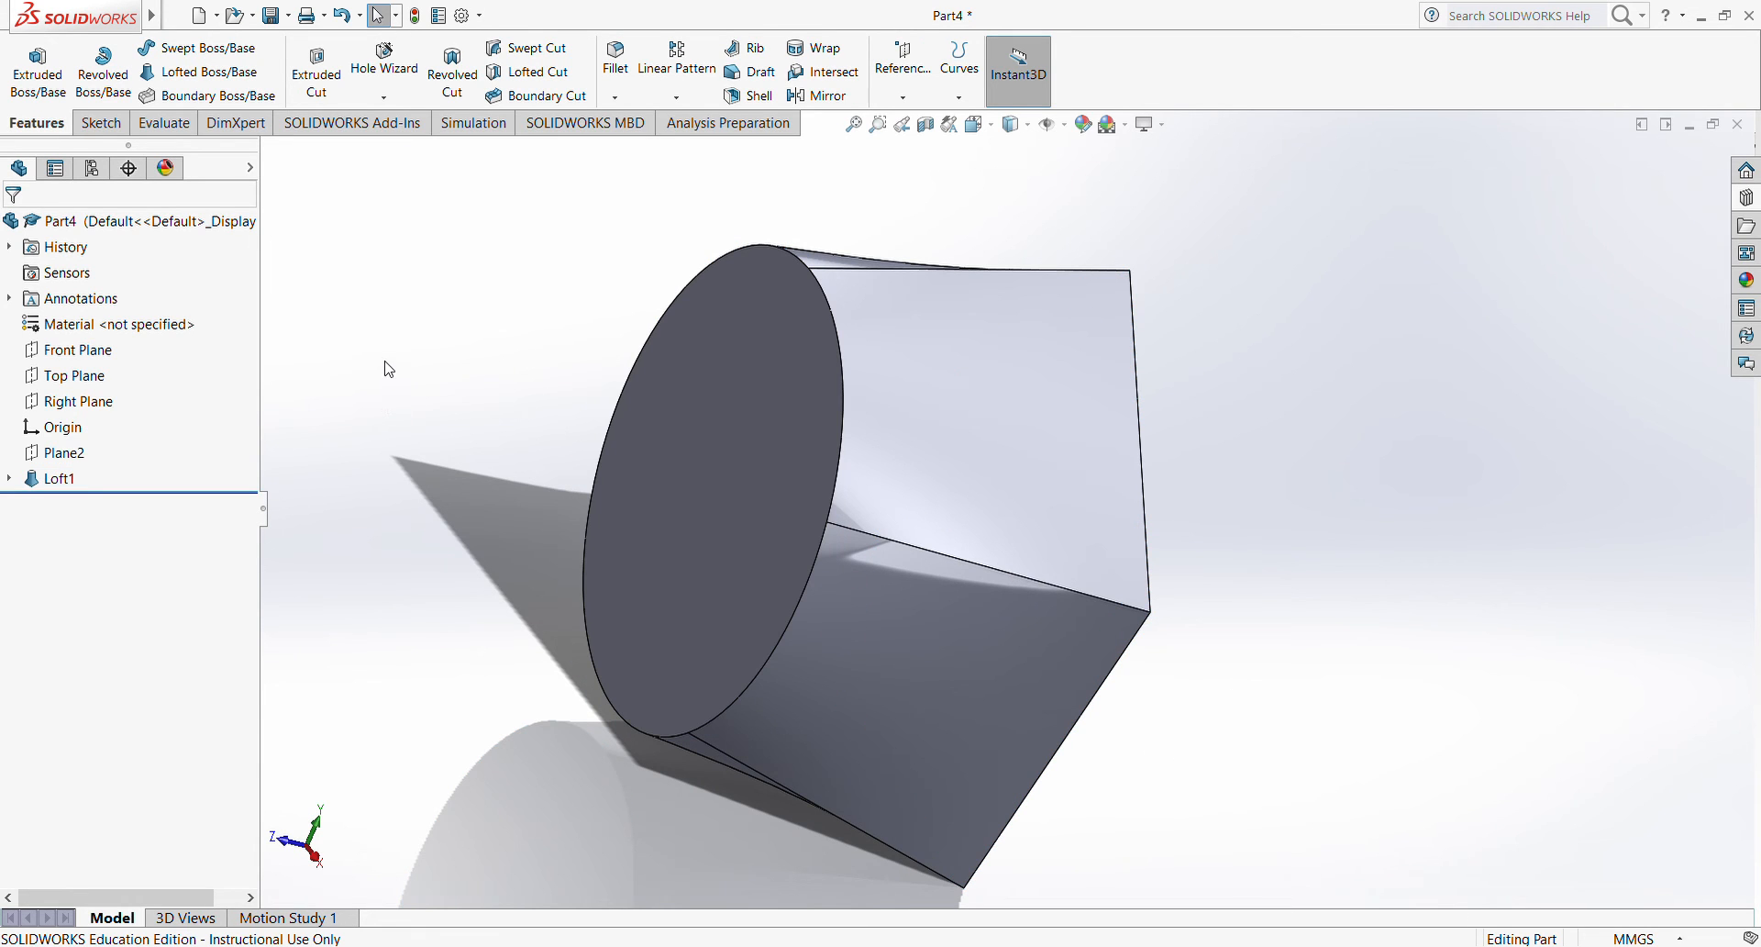
middle_drag(530, 241, 532, 310)
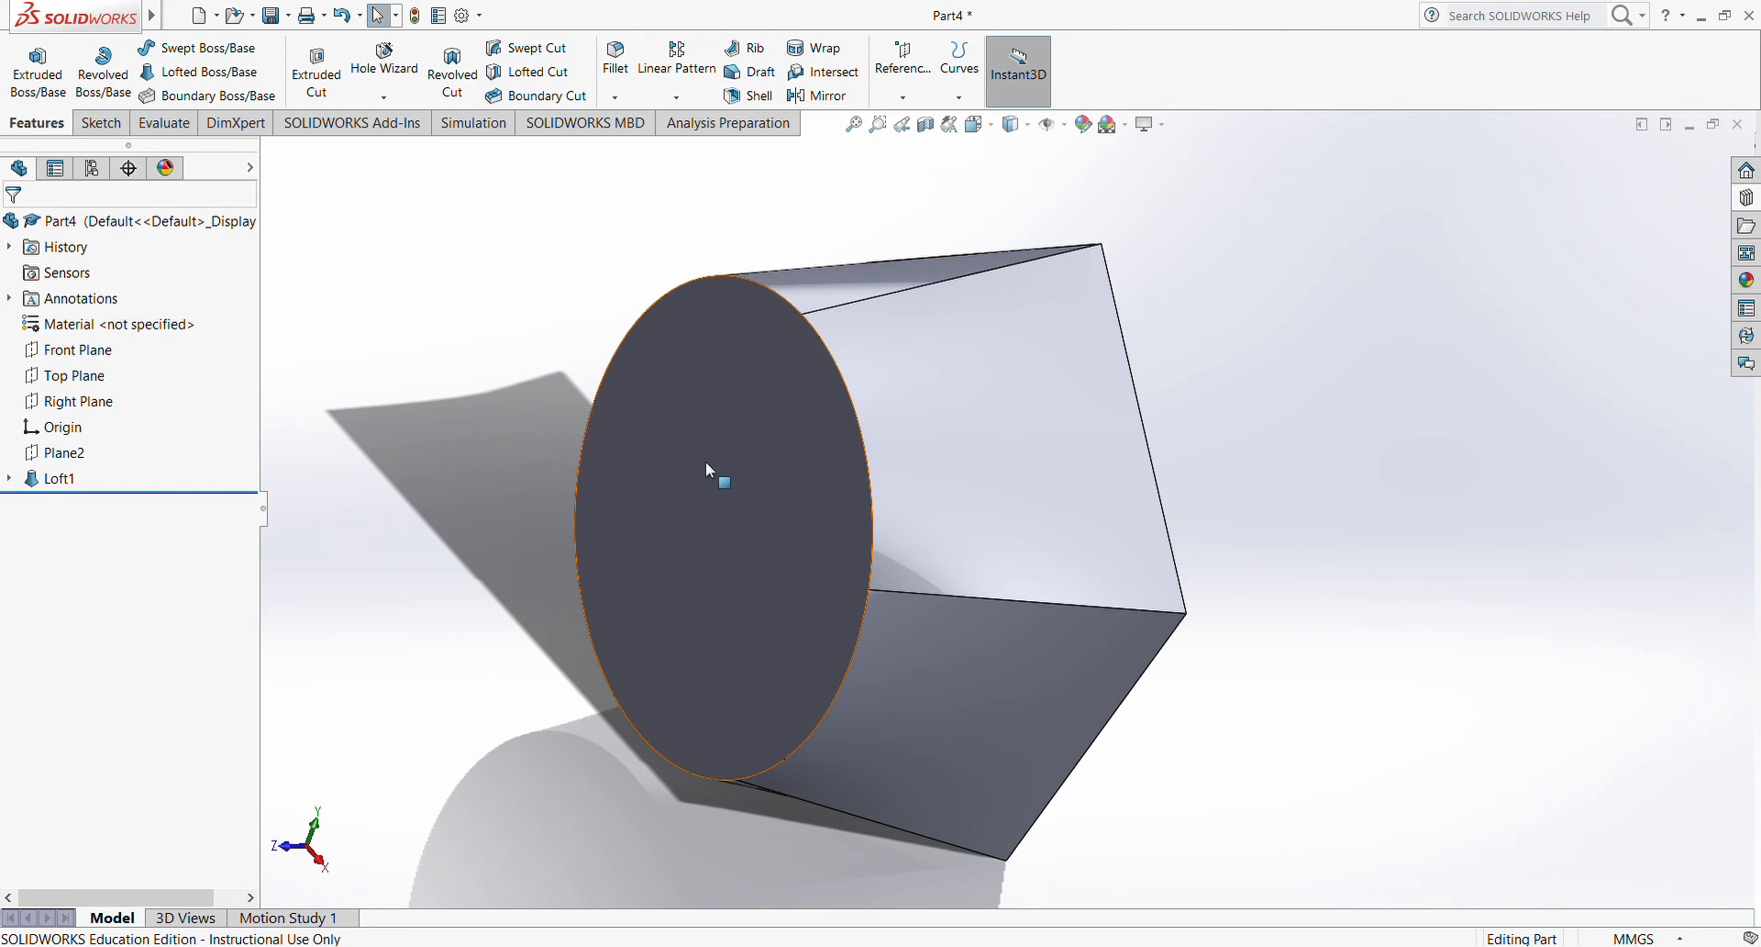
mouse_move(1229, 429)
middle_down()
mouse_move(1246, 431)
mouse_move(780, 407)
mouse_move(932, 358)
middle_up()
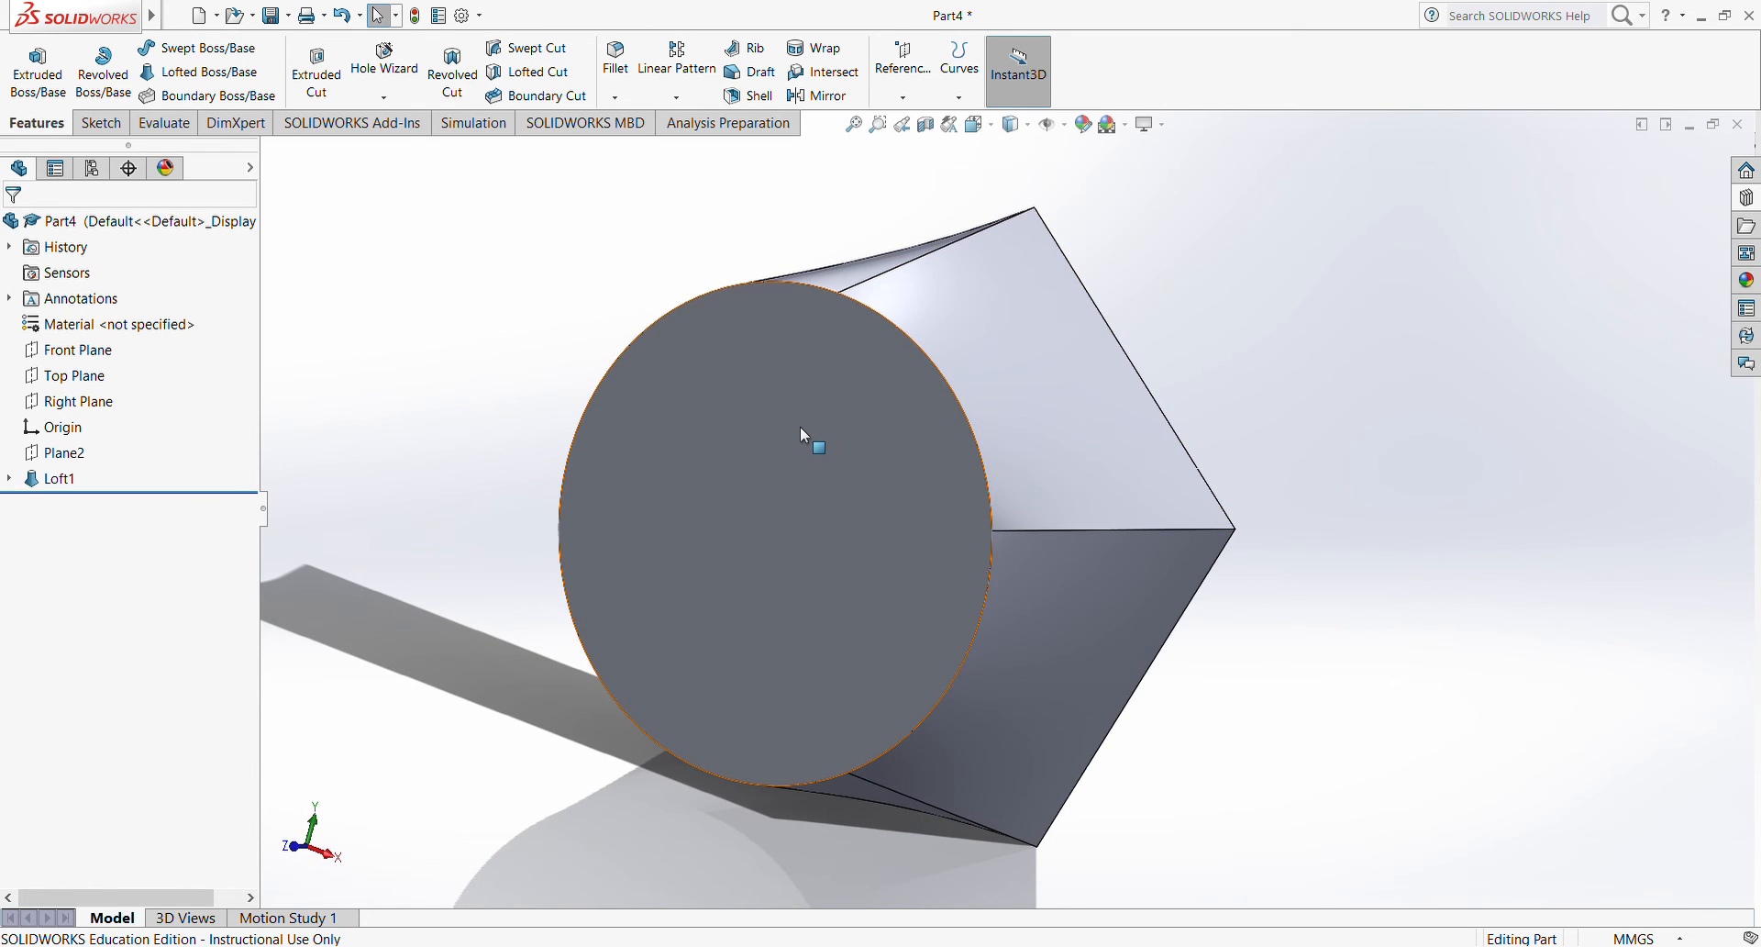
click(800, 427)
mouse_move(1518, 620)
middle_down()
mouse_move(1211, 617)
mouse_move(1107, 541)
middle_up()
click(736, 480)
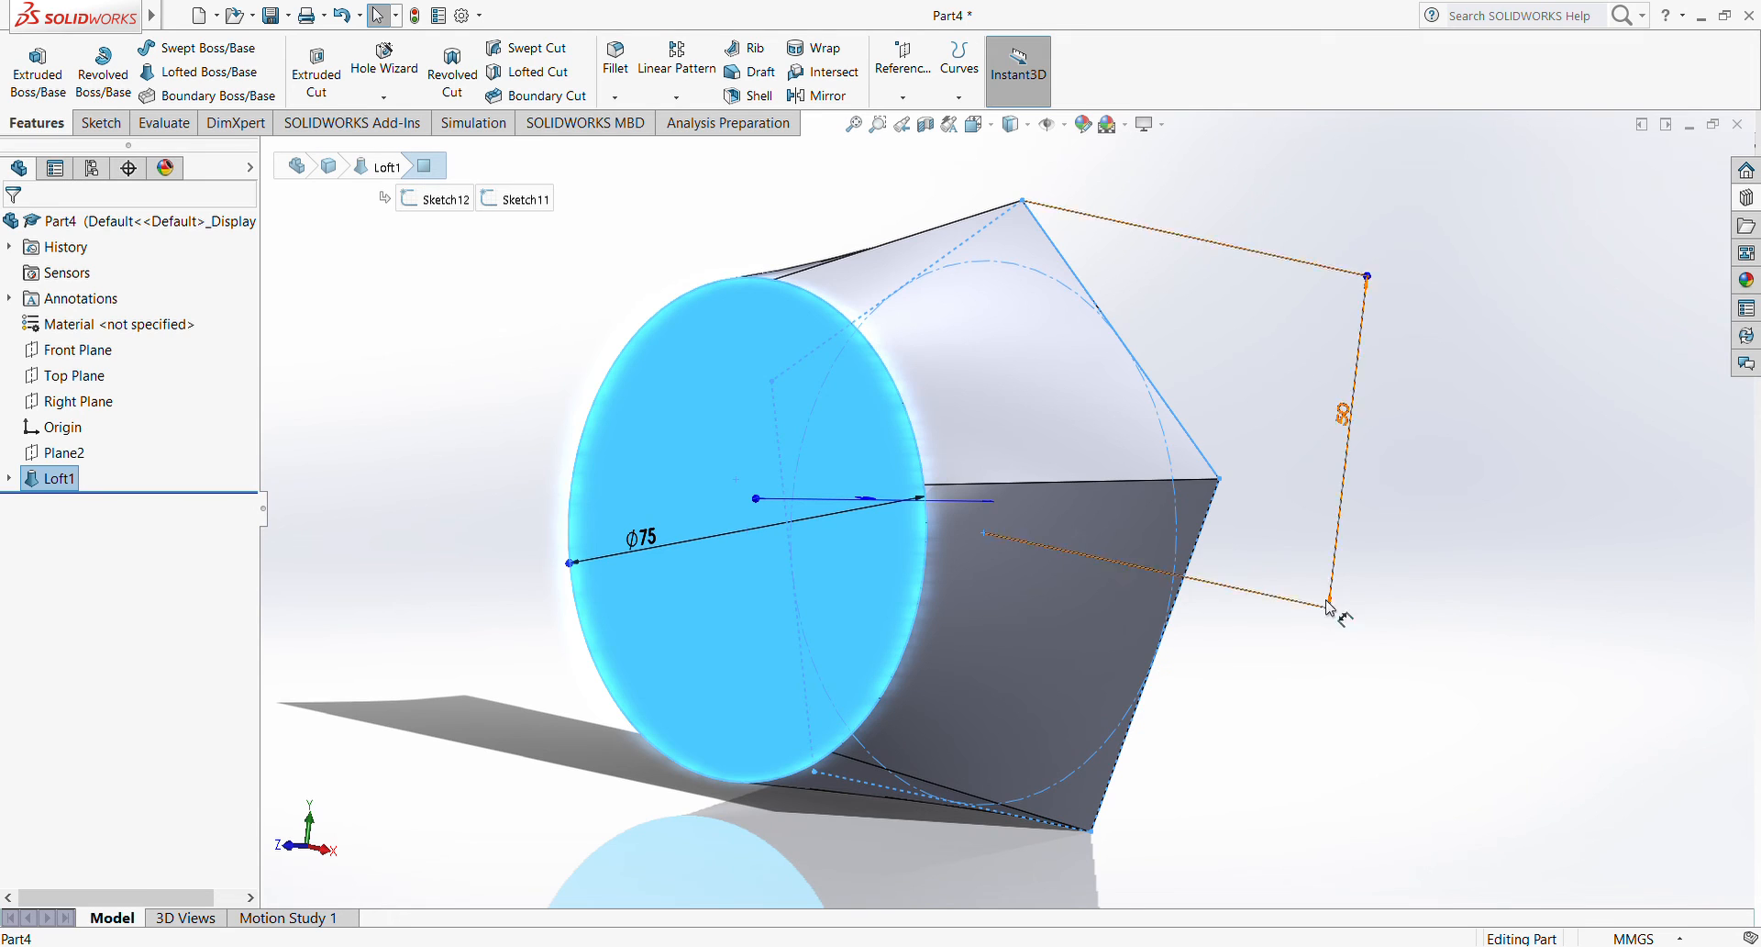
click(1330, 692)
middle_drag(876, 554, 964, 583)
click(679, 475)
click(963, 571)
middle_drag(771, 514, 1091, 500)
click(522, 356)
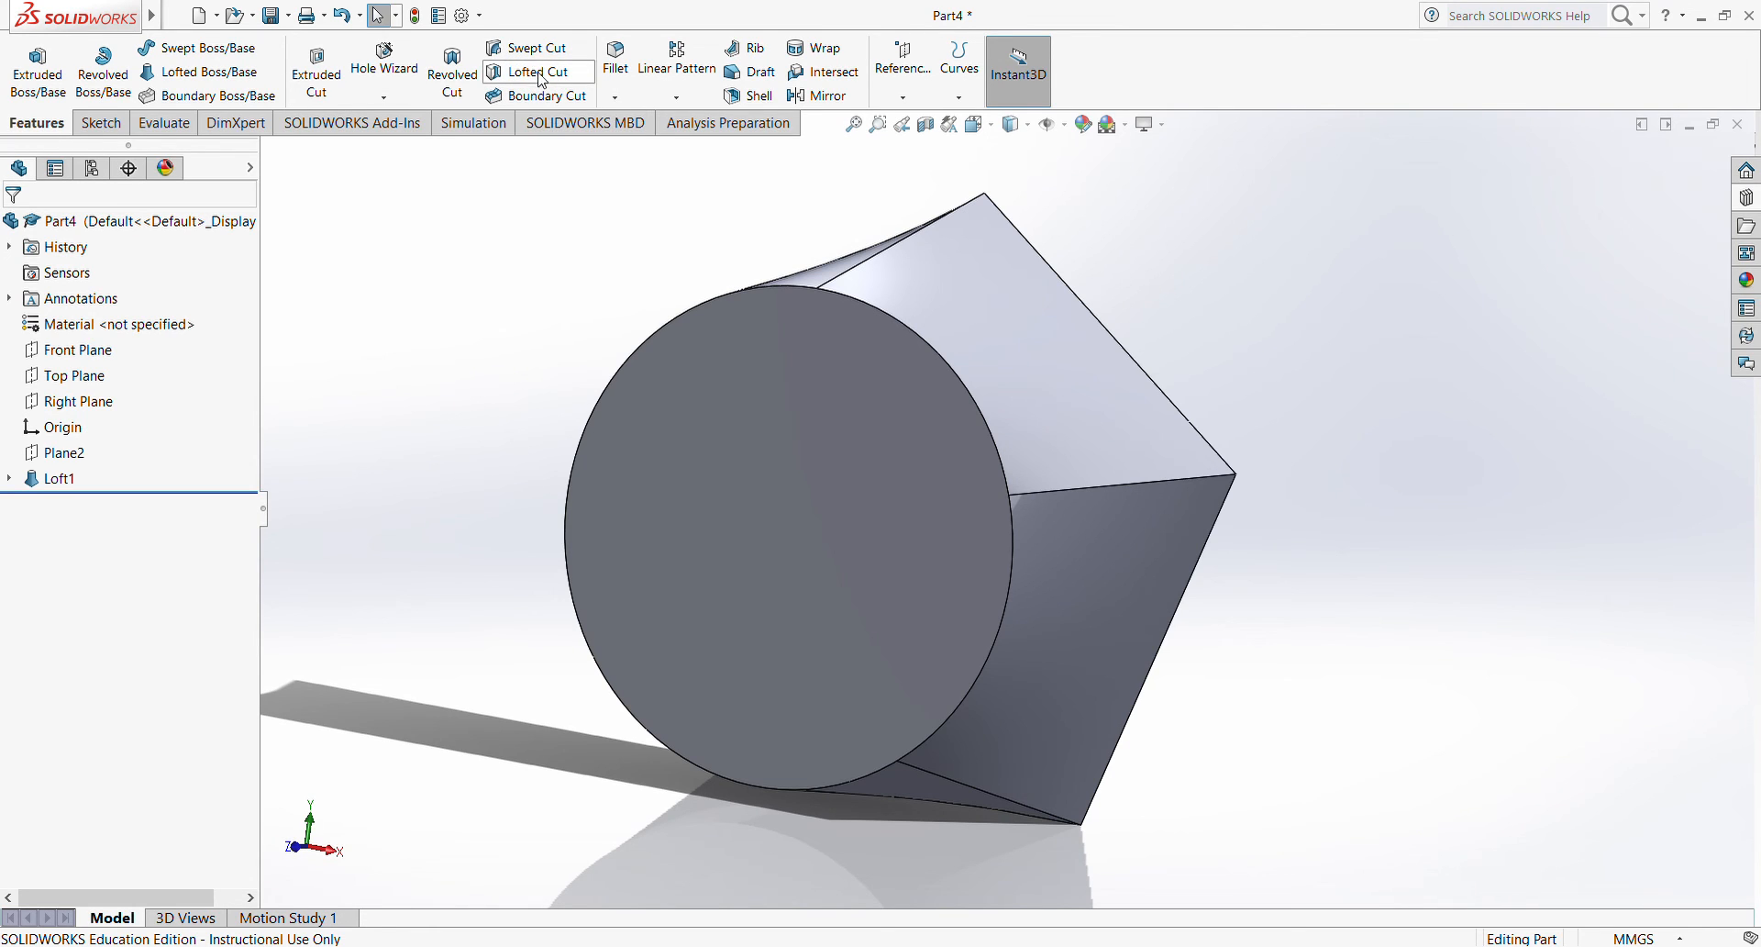
- On the loft's circular end face, sketch a five-sided polygon centred on the origin at 90°, with an inscribed circle about 40 mm in diameter
click(89, 128)
click(29, 57)
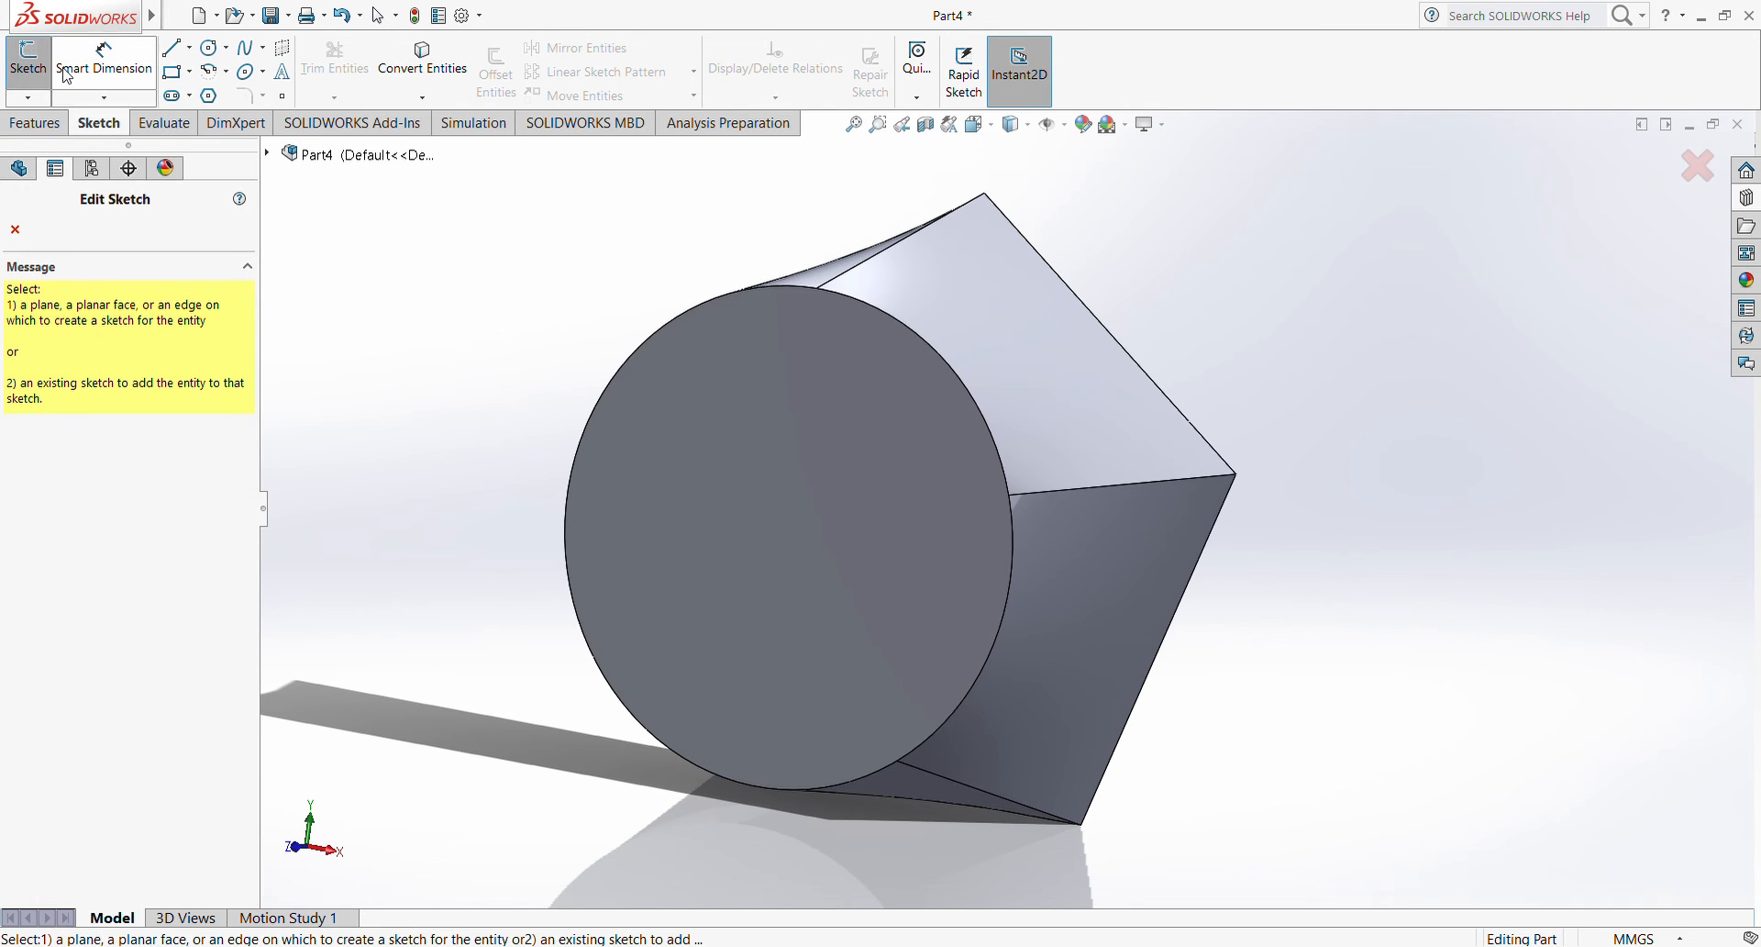
click(796, 408)
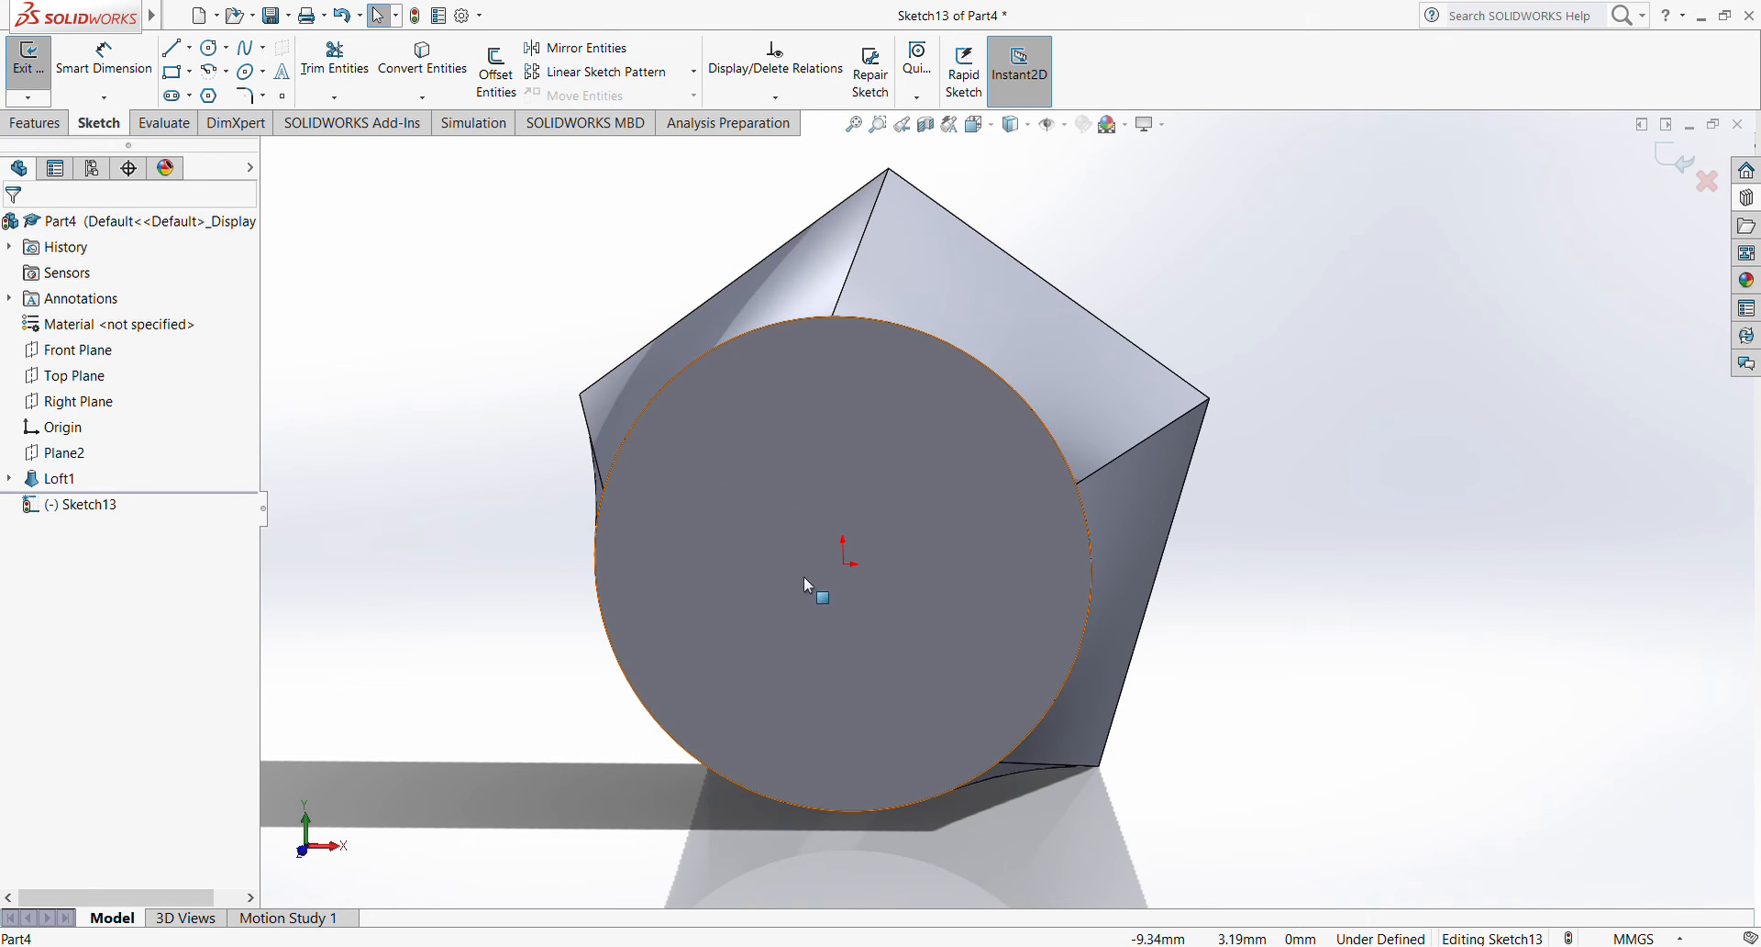
click(209, 95)
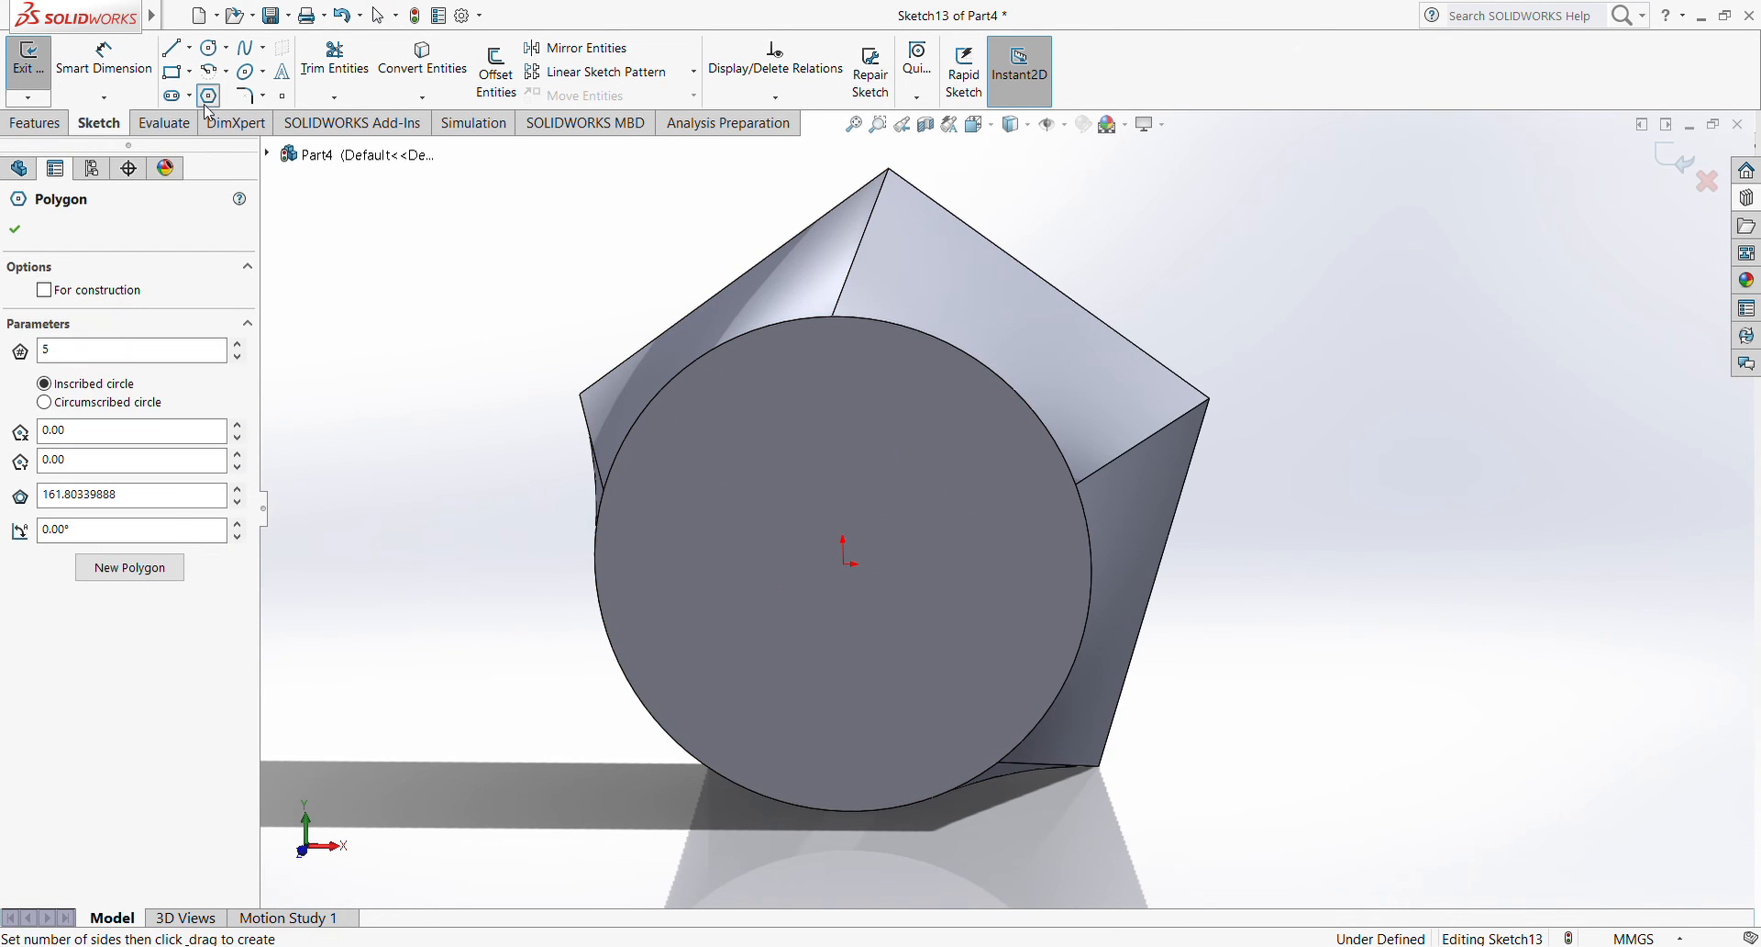
mouse_move(844, 566)
mouse_down()
mouse_move(919, 493)
mouse_move(945, 495)
mouse_move(840, 401)
mouse_up()
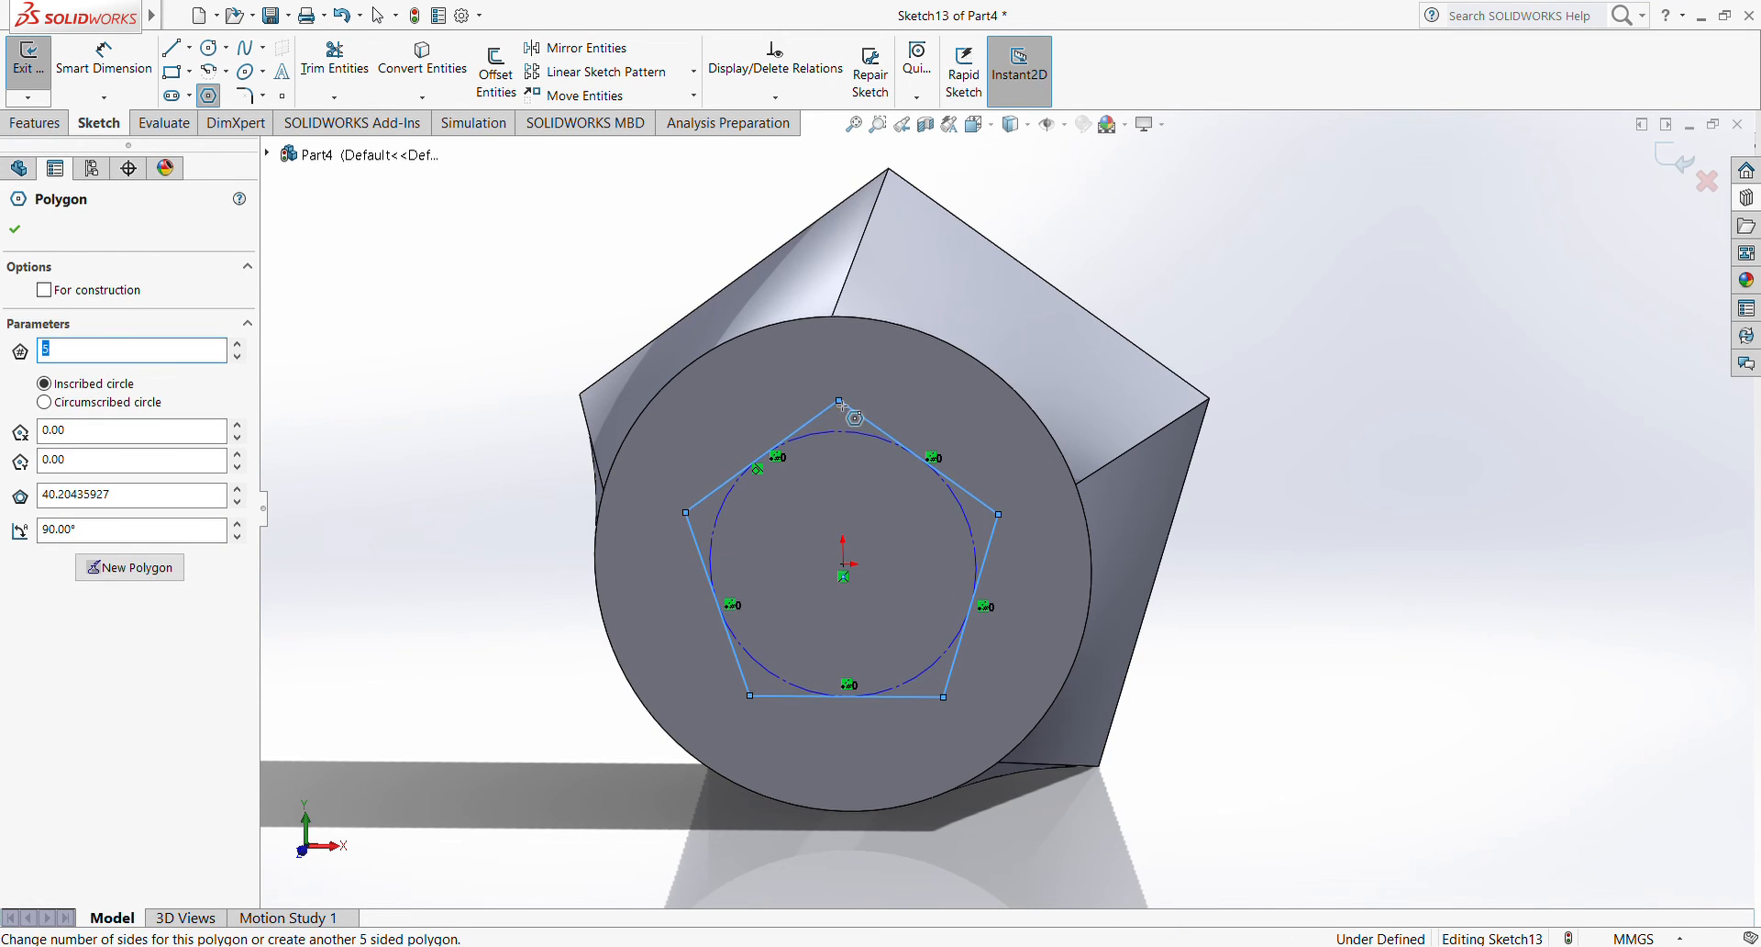
key(Escape)
- Dimension the vertical distance between the sketched pentagon's top vertex and the origin at 25 mm
right_drag(1272, 646, 1280, 504)
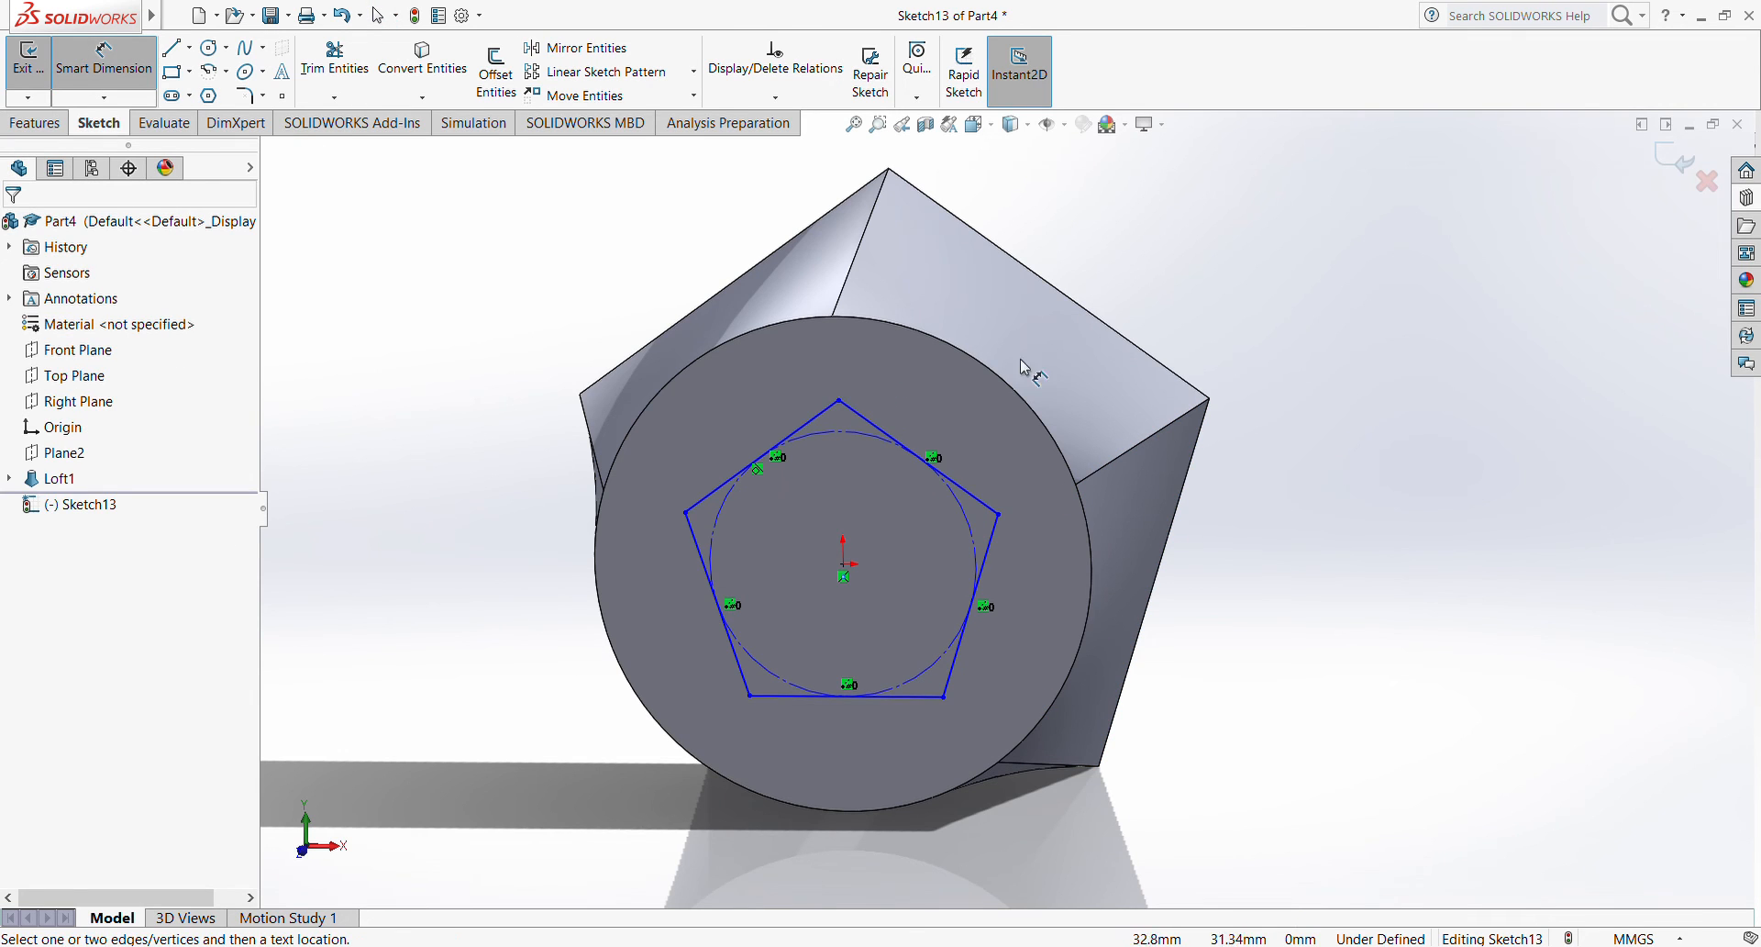
click(839, 401)
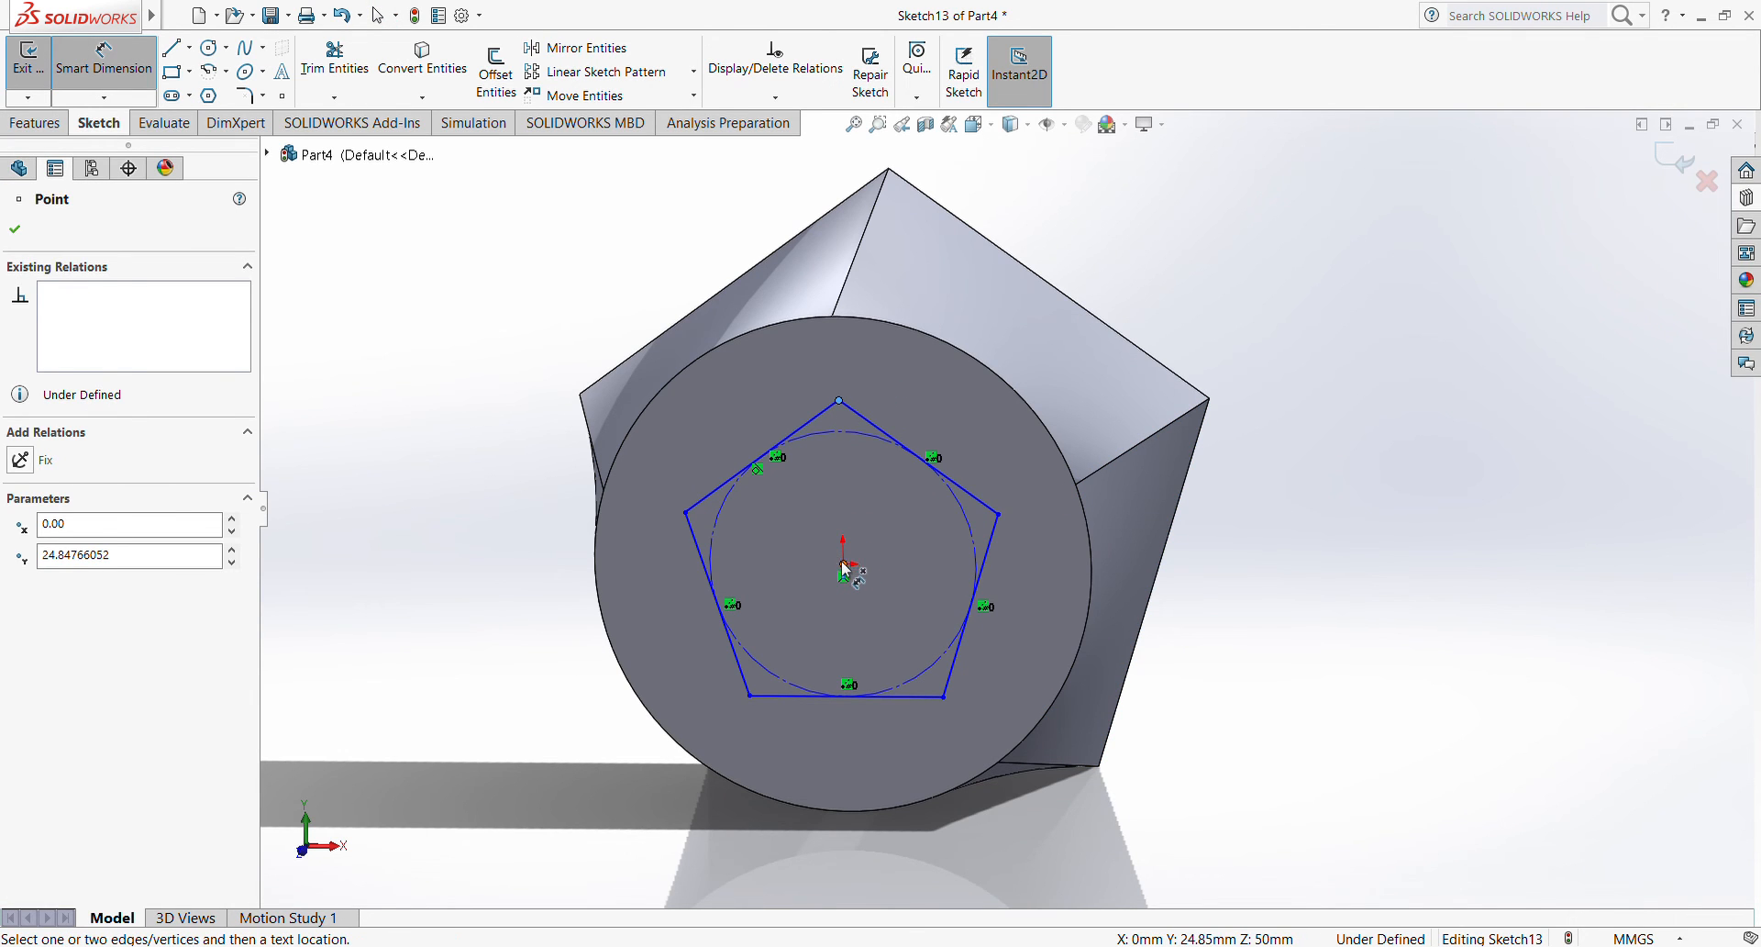
click(845, 565)
click(1243, 513)
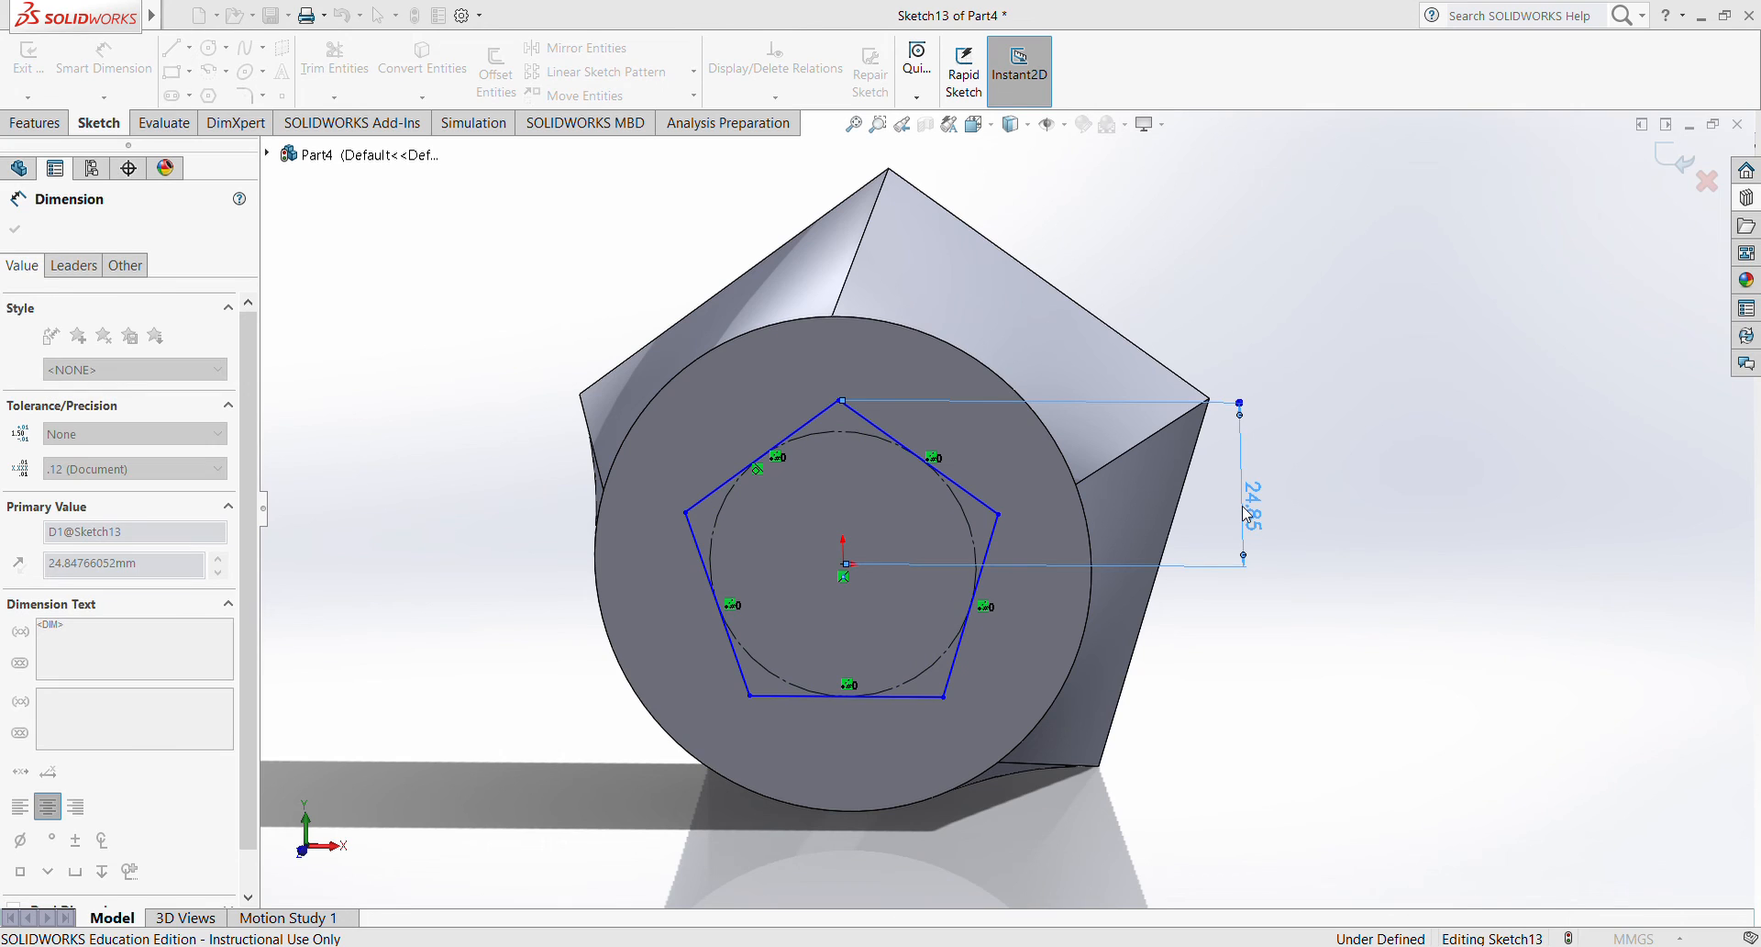
text(25)
key(Return)
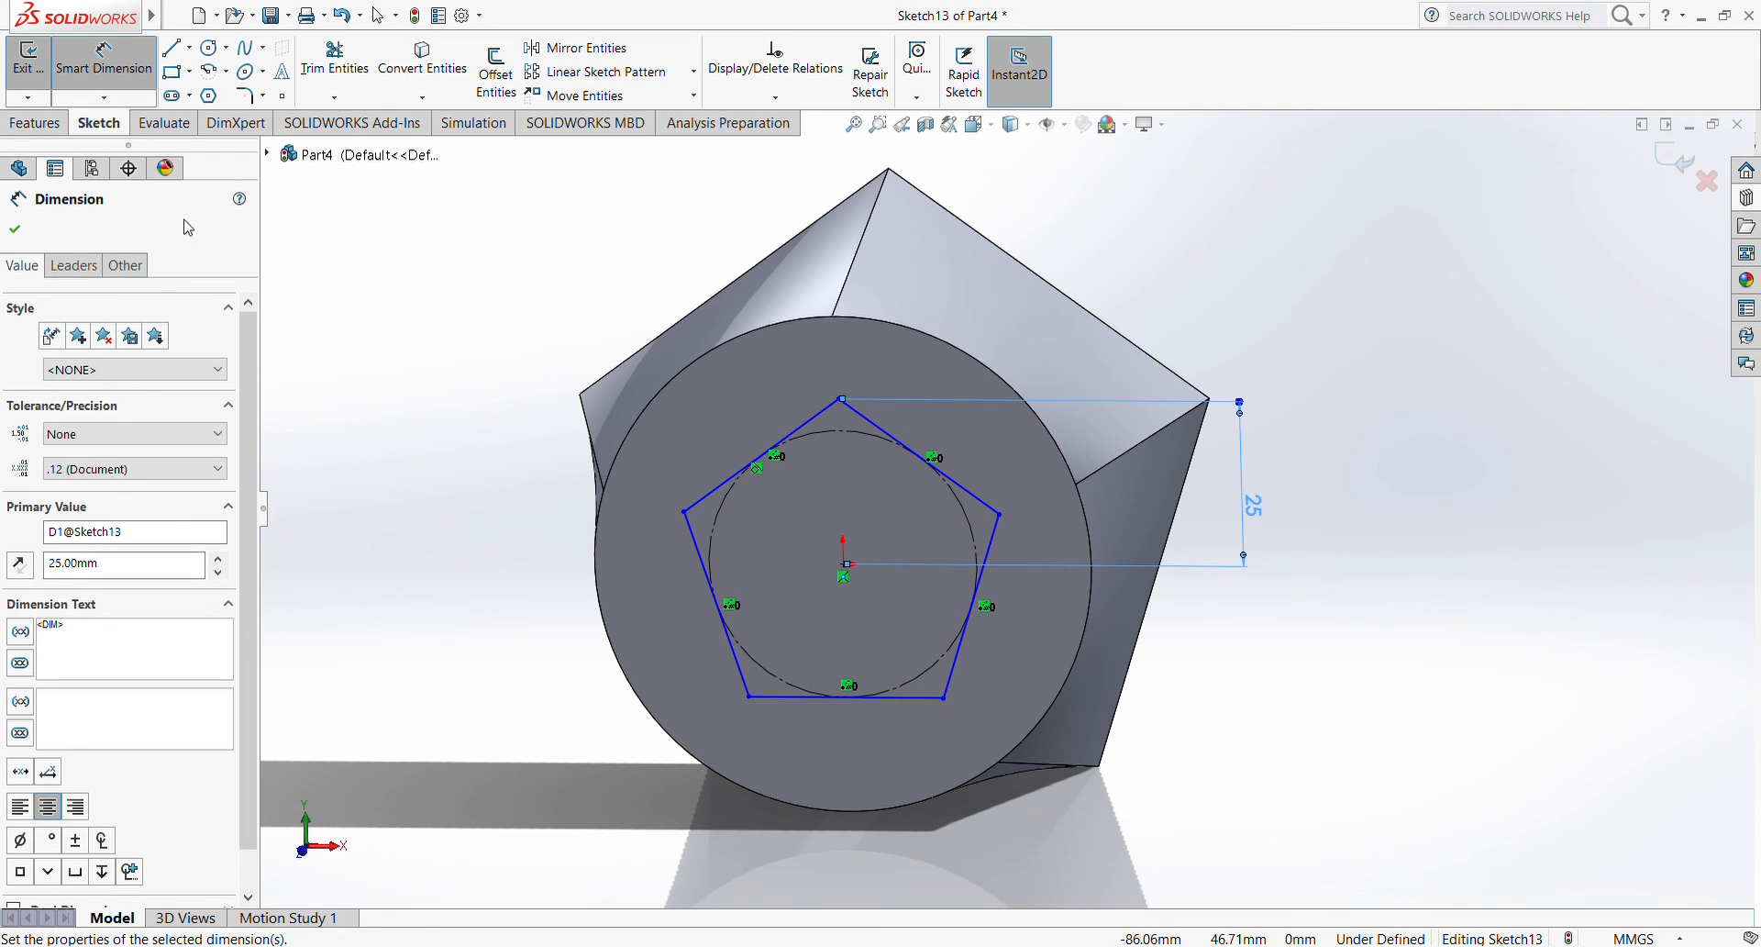
key(Escape)
- Add a Vertical relation between the pentagon's top vertex and the origin, and exit the sketch
click(838, 399)
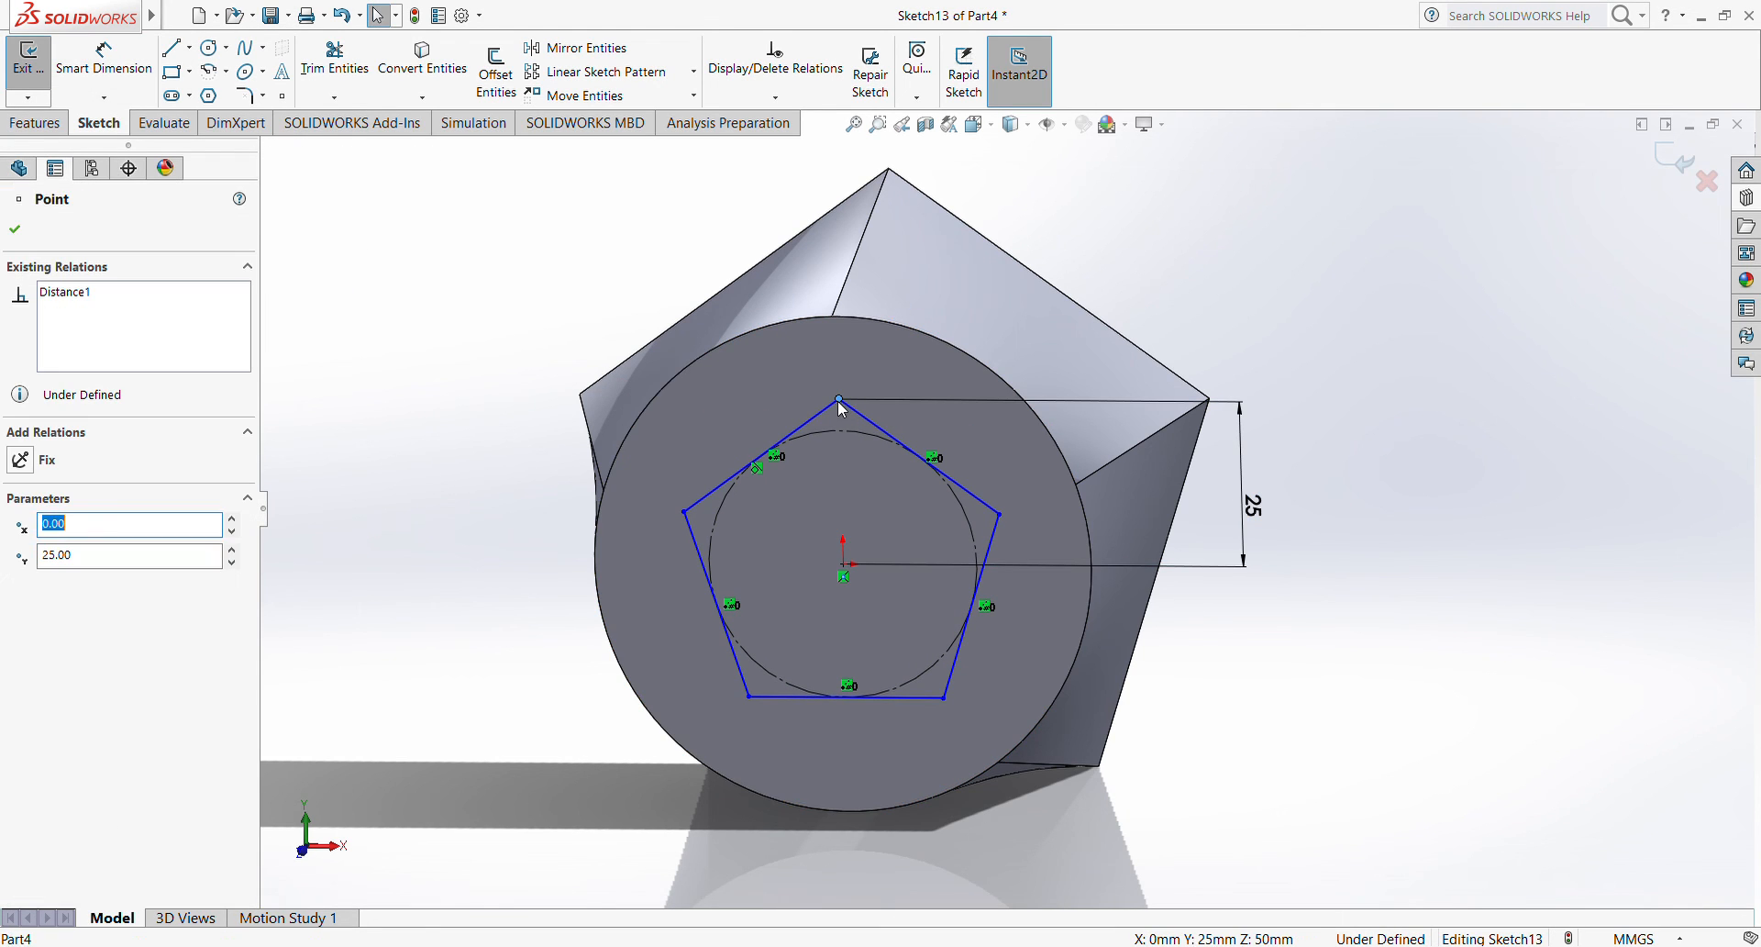
ctrl+click(844, 563)
click(21, 582)
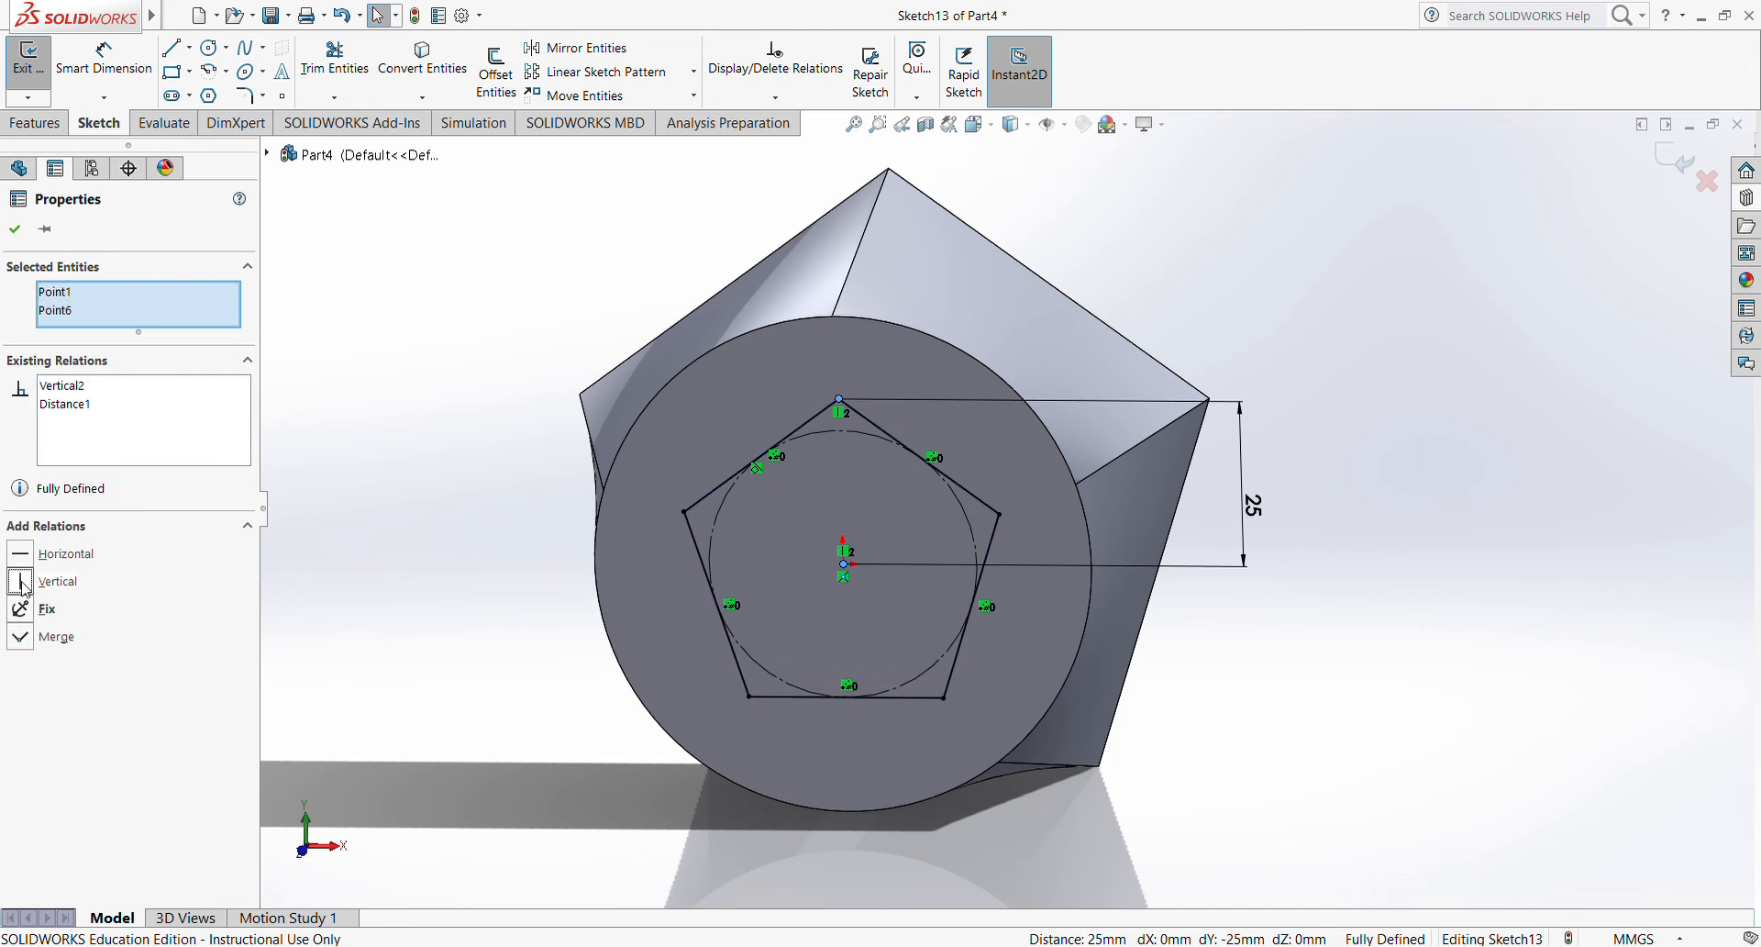
click(613, 303)
middle_drag(941, 399, 877, 413)
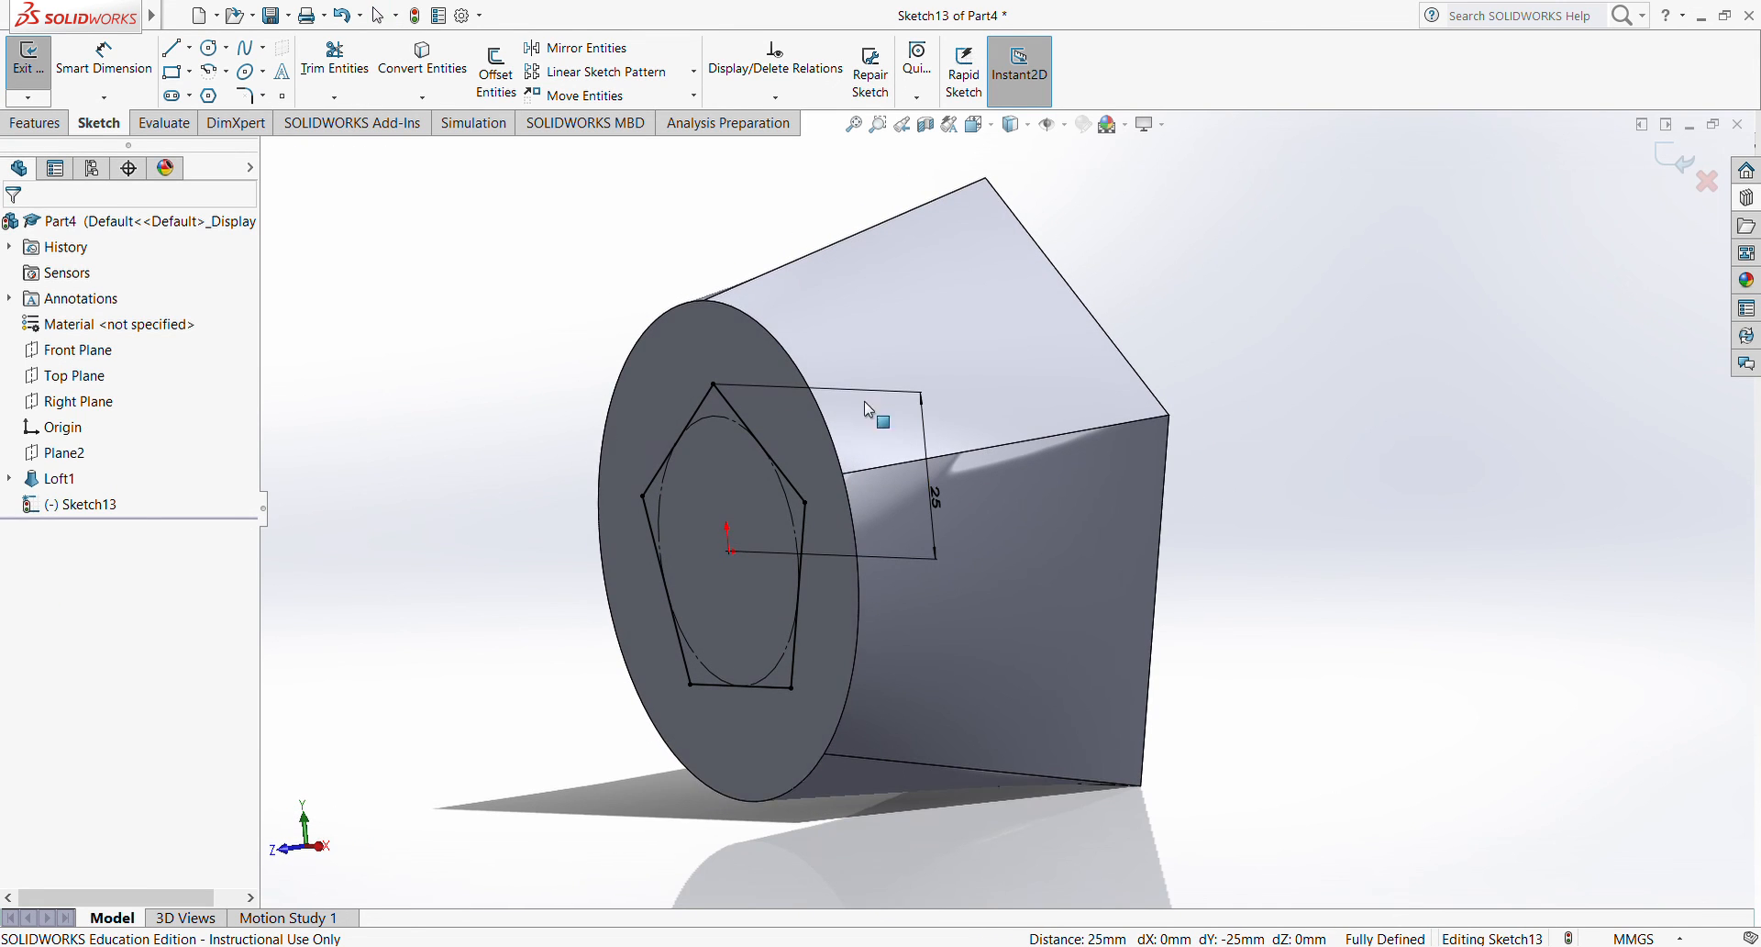
click(29, 62)
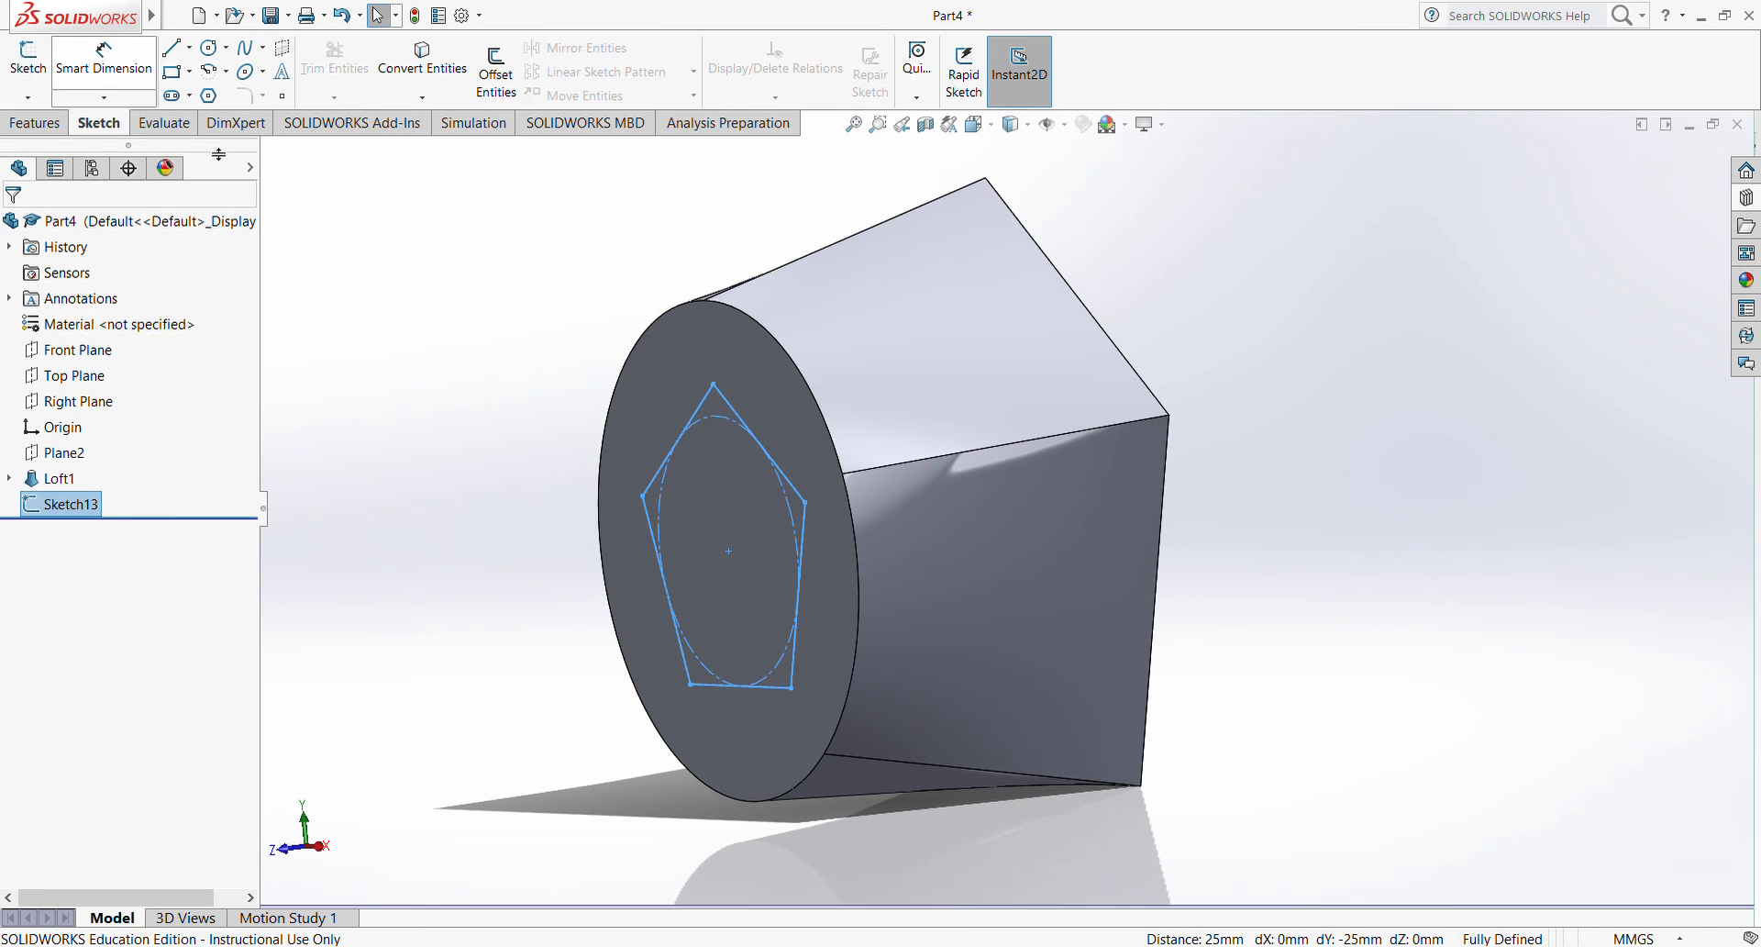
- Examine the loft's circular and pentagonal end faces and the position of the small pentagon sketch
middle_drag(956, 351, 988, 365)
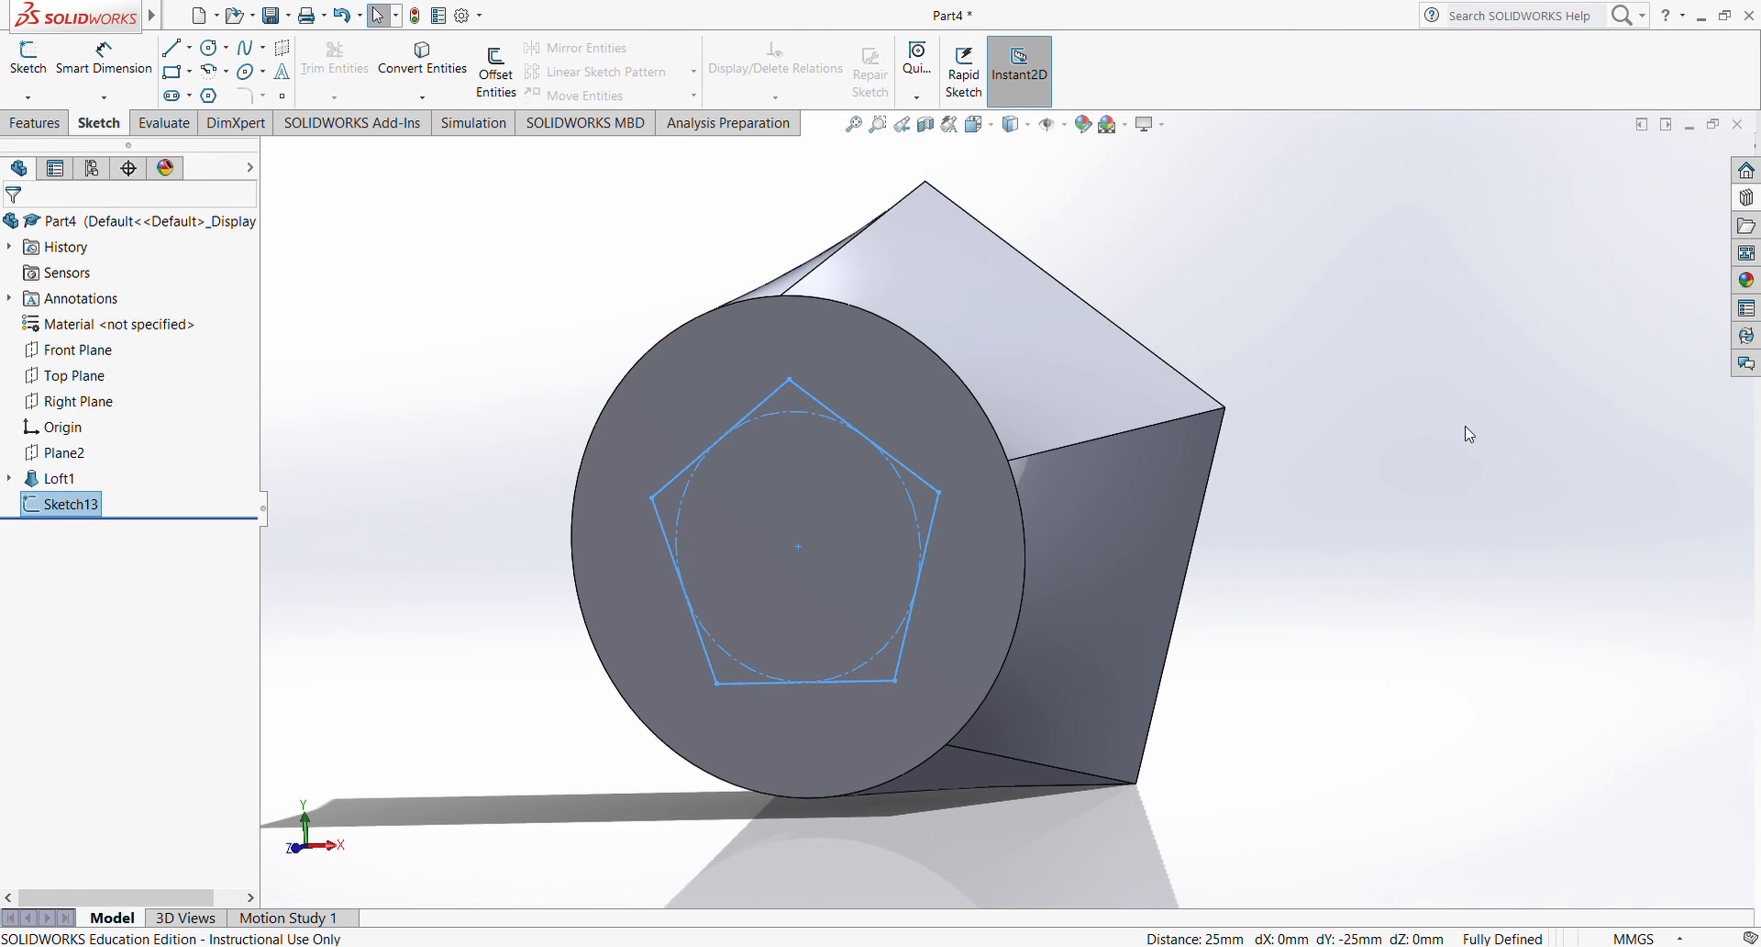
mouse_move(1367, 426)
middle_down()
mouse_move(1062, 424)
mouse_move(1144, 519)
middle_up()
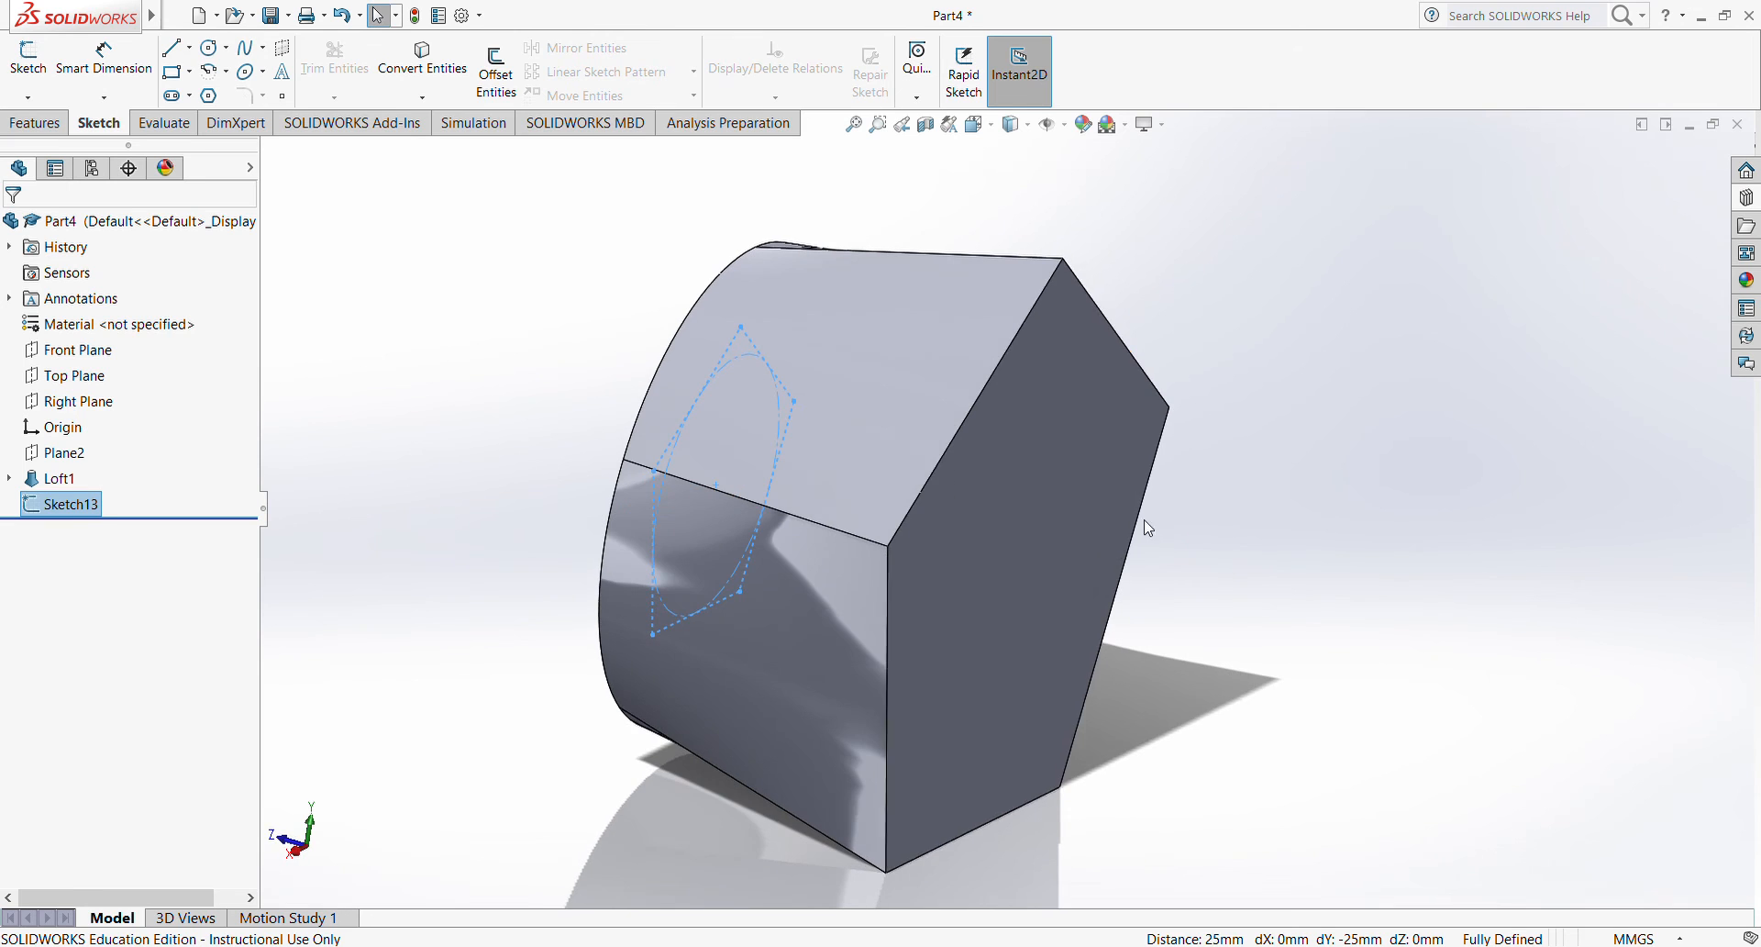
click(1053, 530)
middle_drag(793, 377, 885, 459)
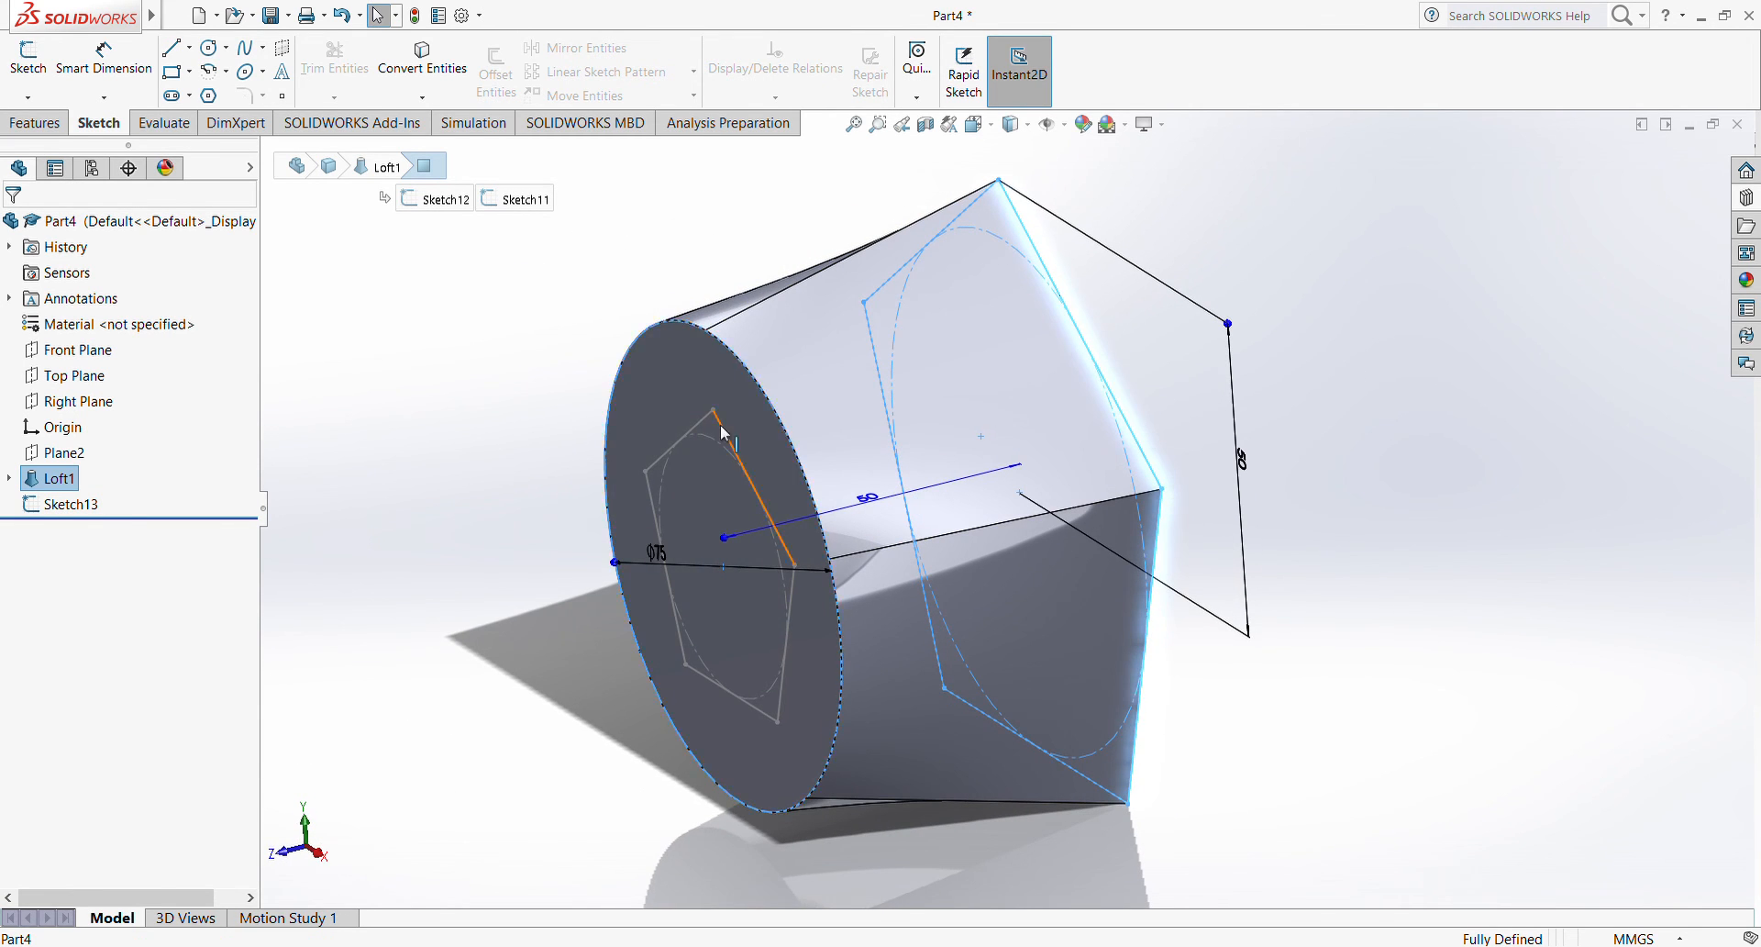
click(712, 379)
middle_drag(729, 440, 1075, 724)
click(1075, 725)
key(Escape)
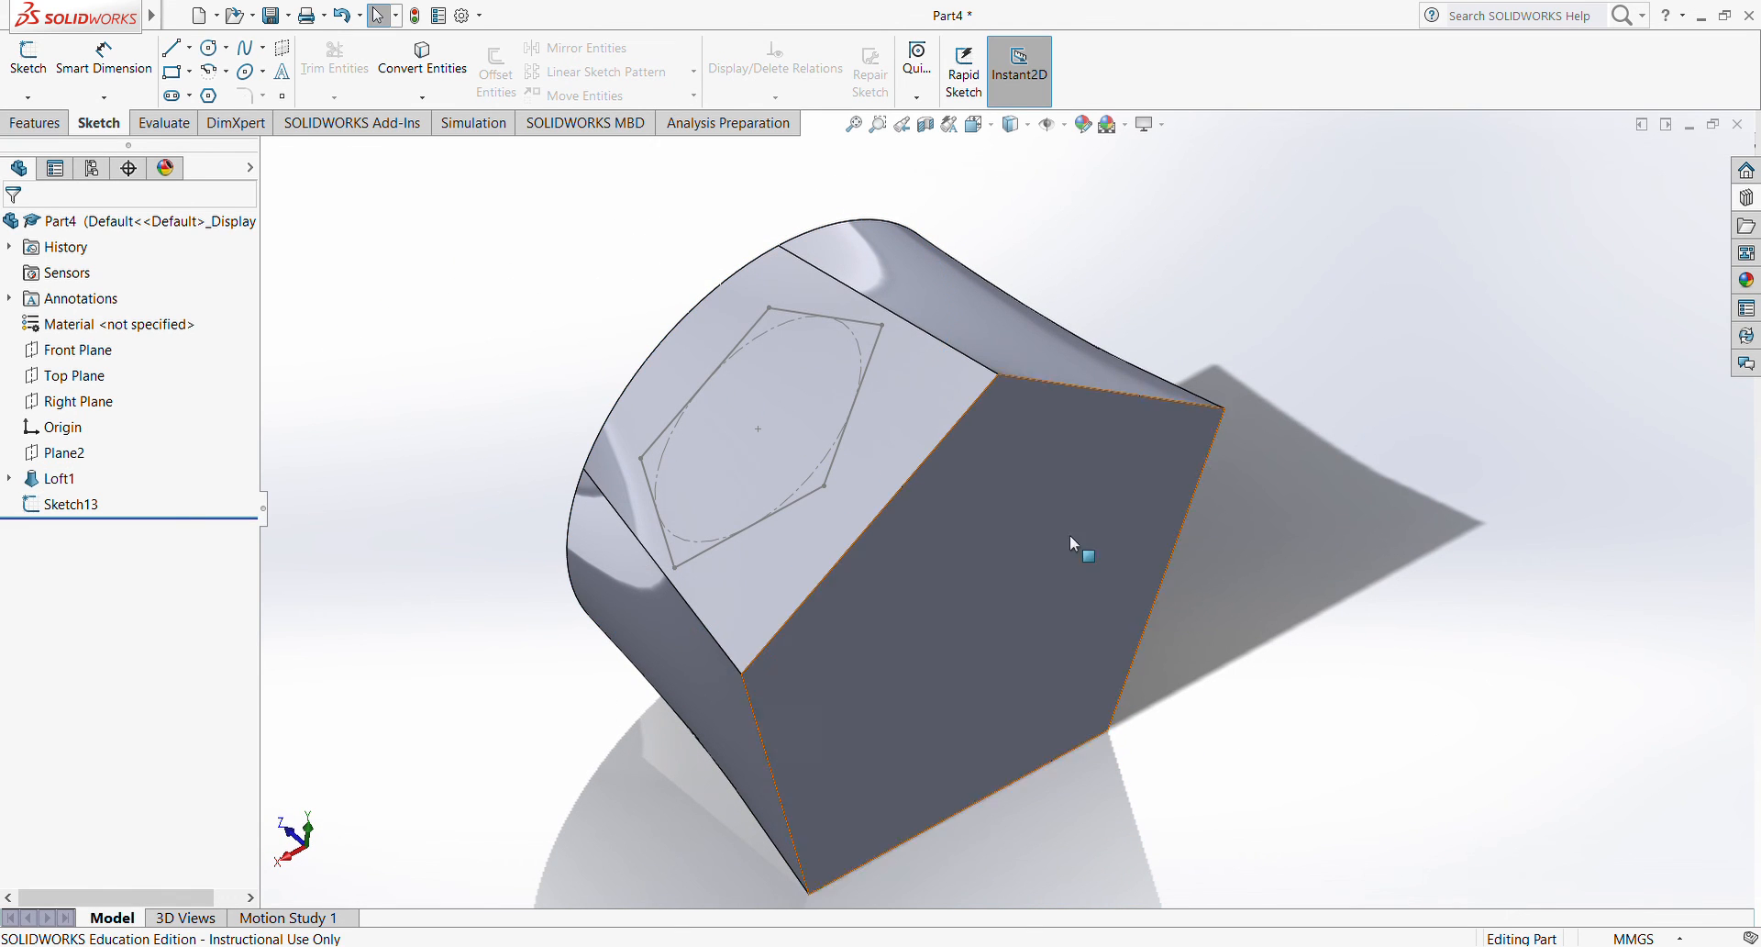
- On the loft's pentagonal end face, sketch a circle centred on the origin, about 56 mm in diameter
click(25, 74)
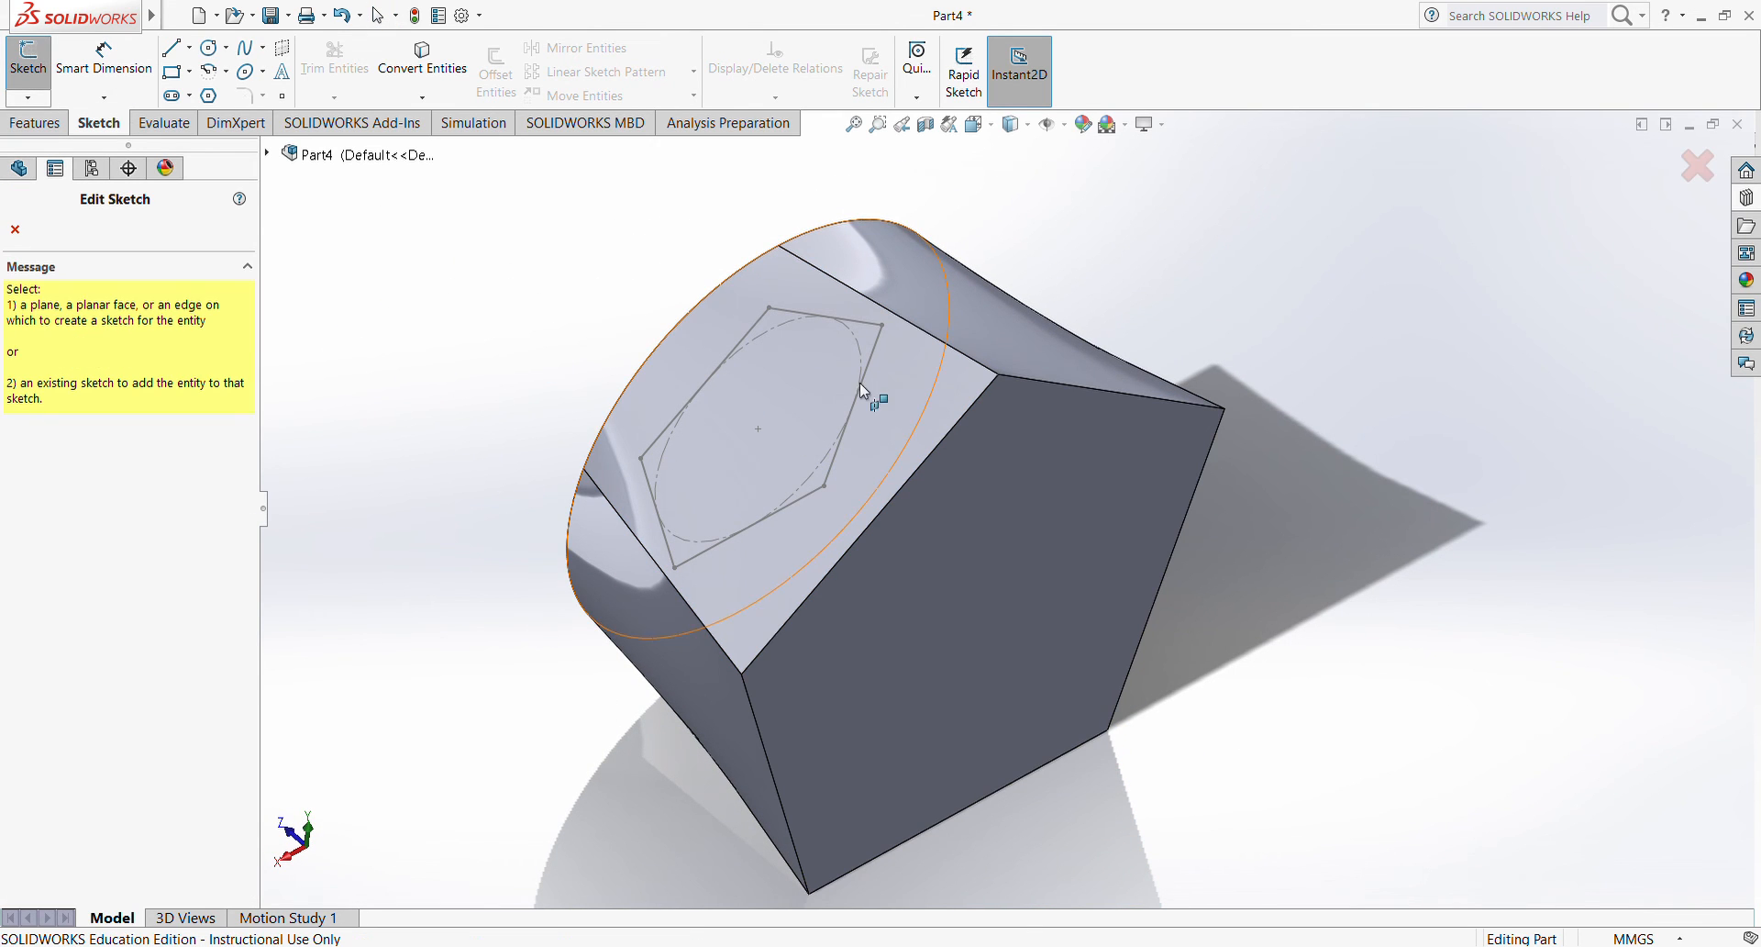
click(1093, 620)
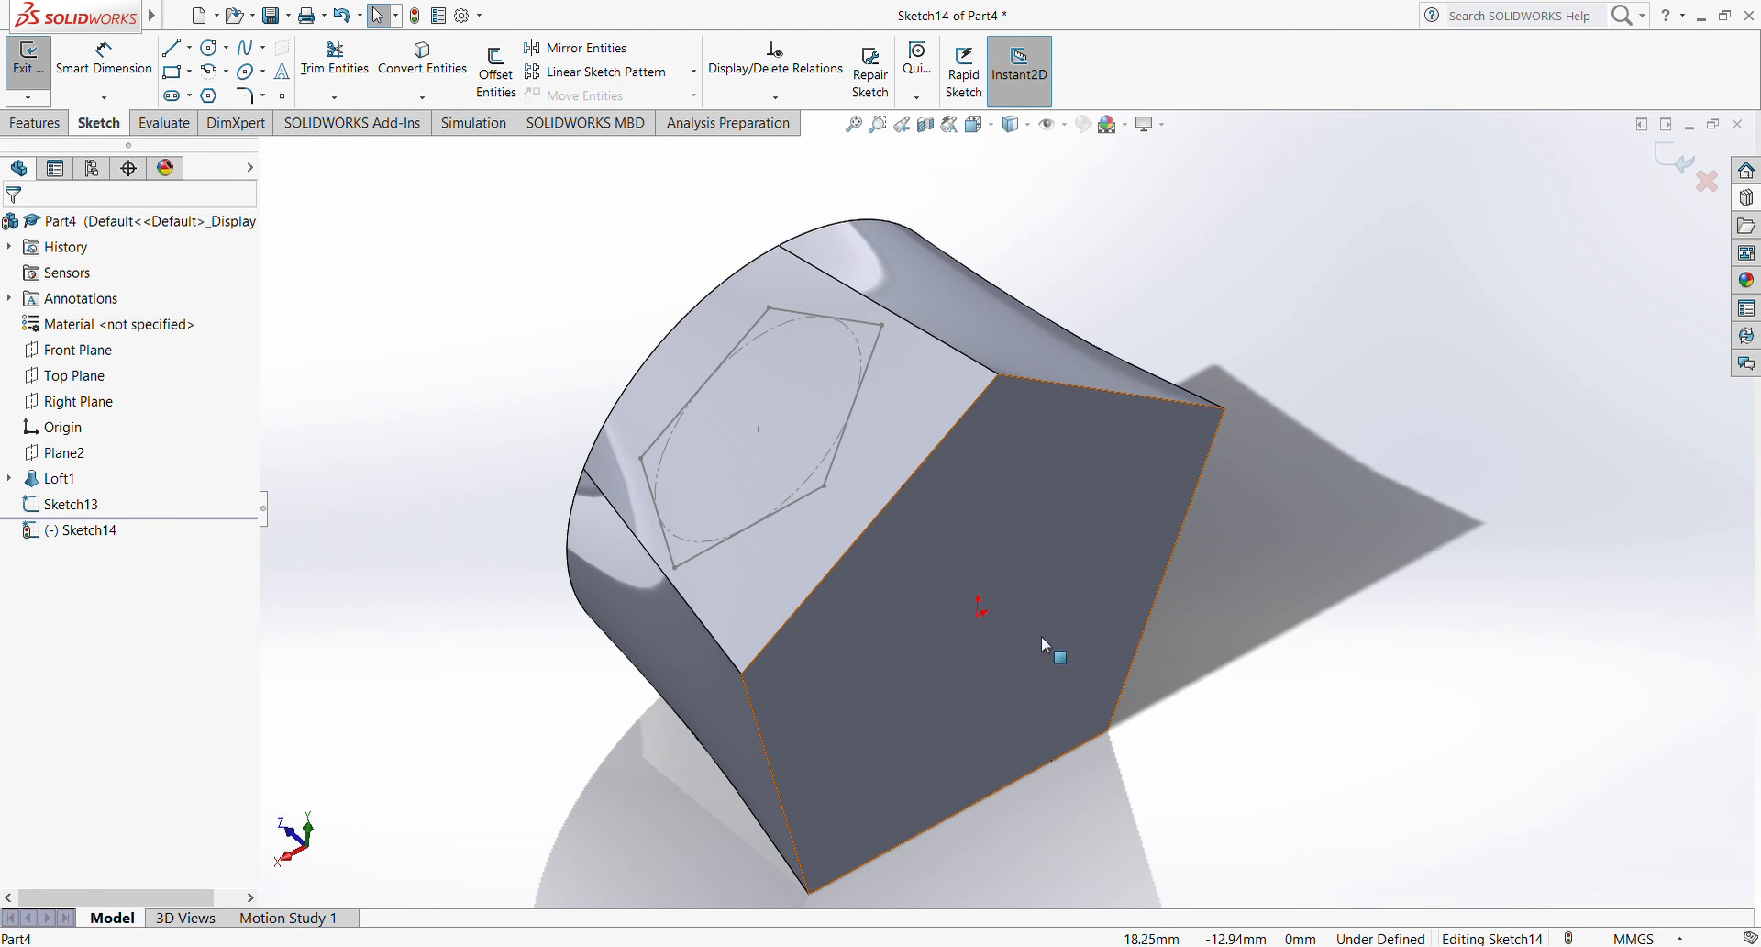
mouse_move(1156, 833)
middle_down()
mouse_move(1128, 658)
mouse_move(1117, 679)
middle_up()
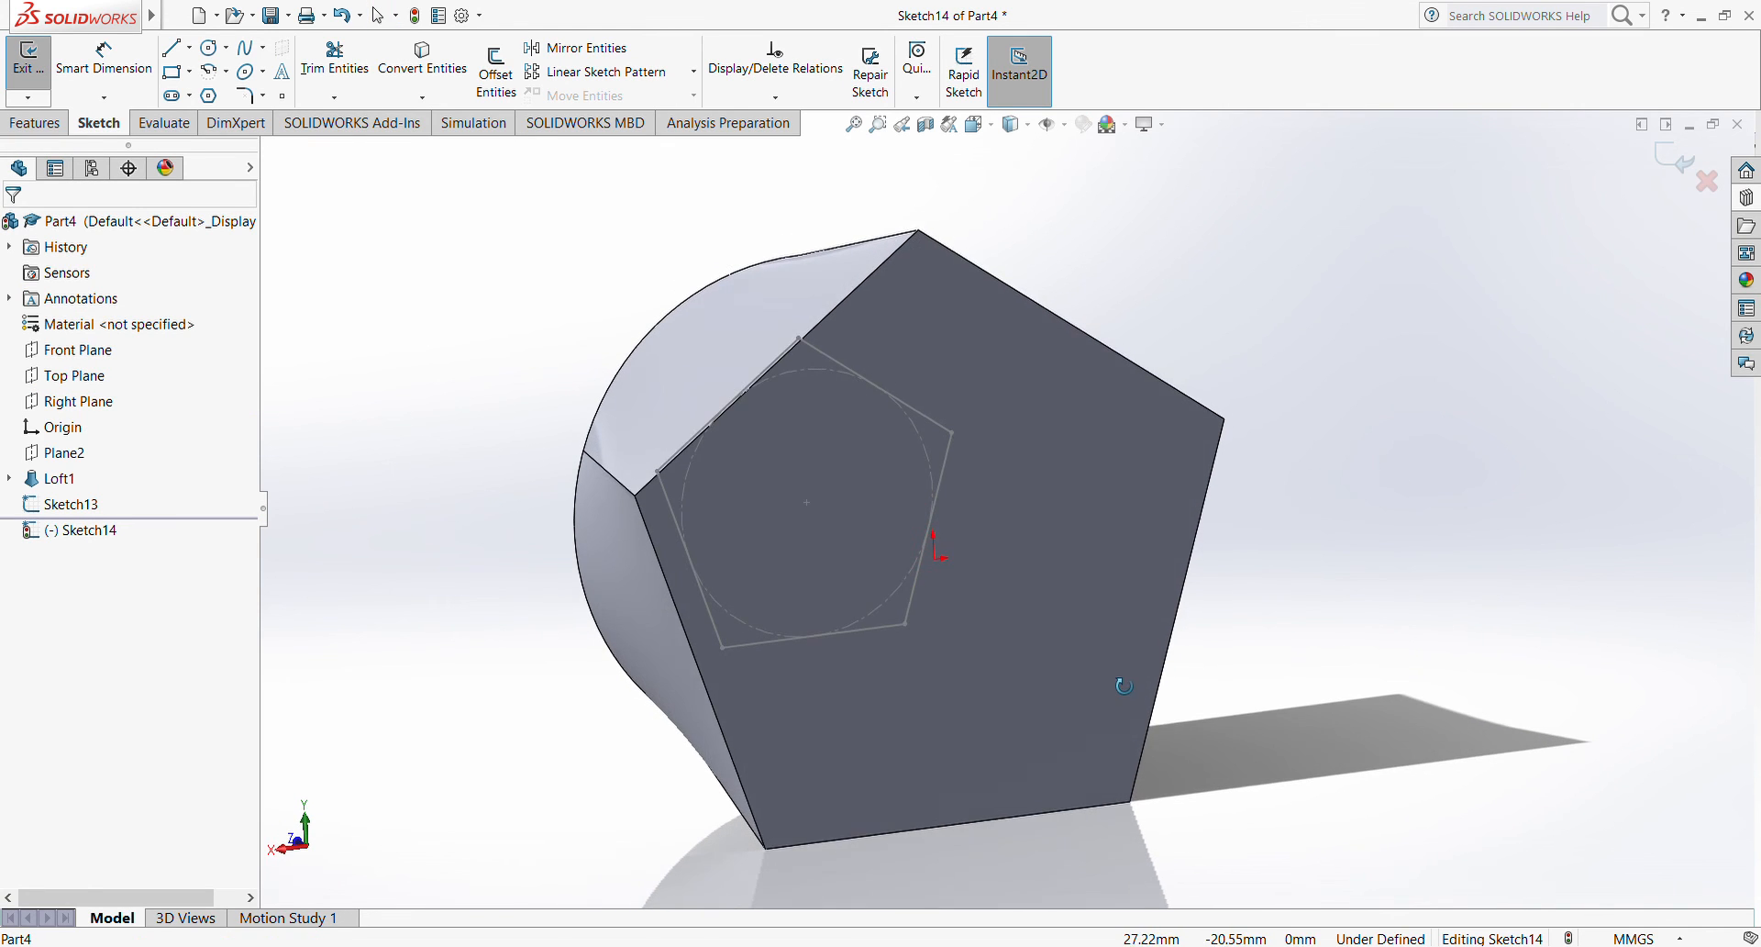
click(218, 52)
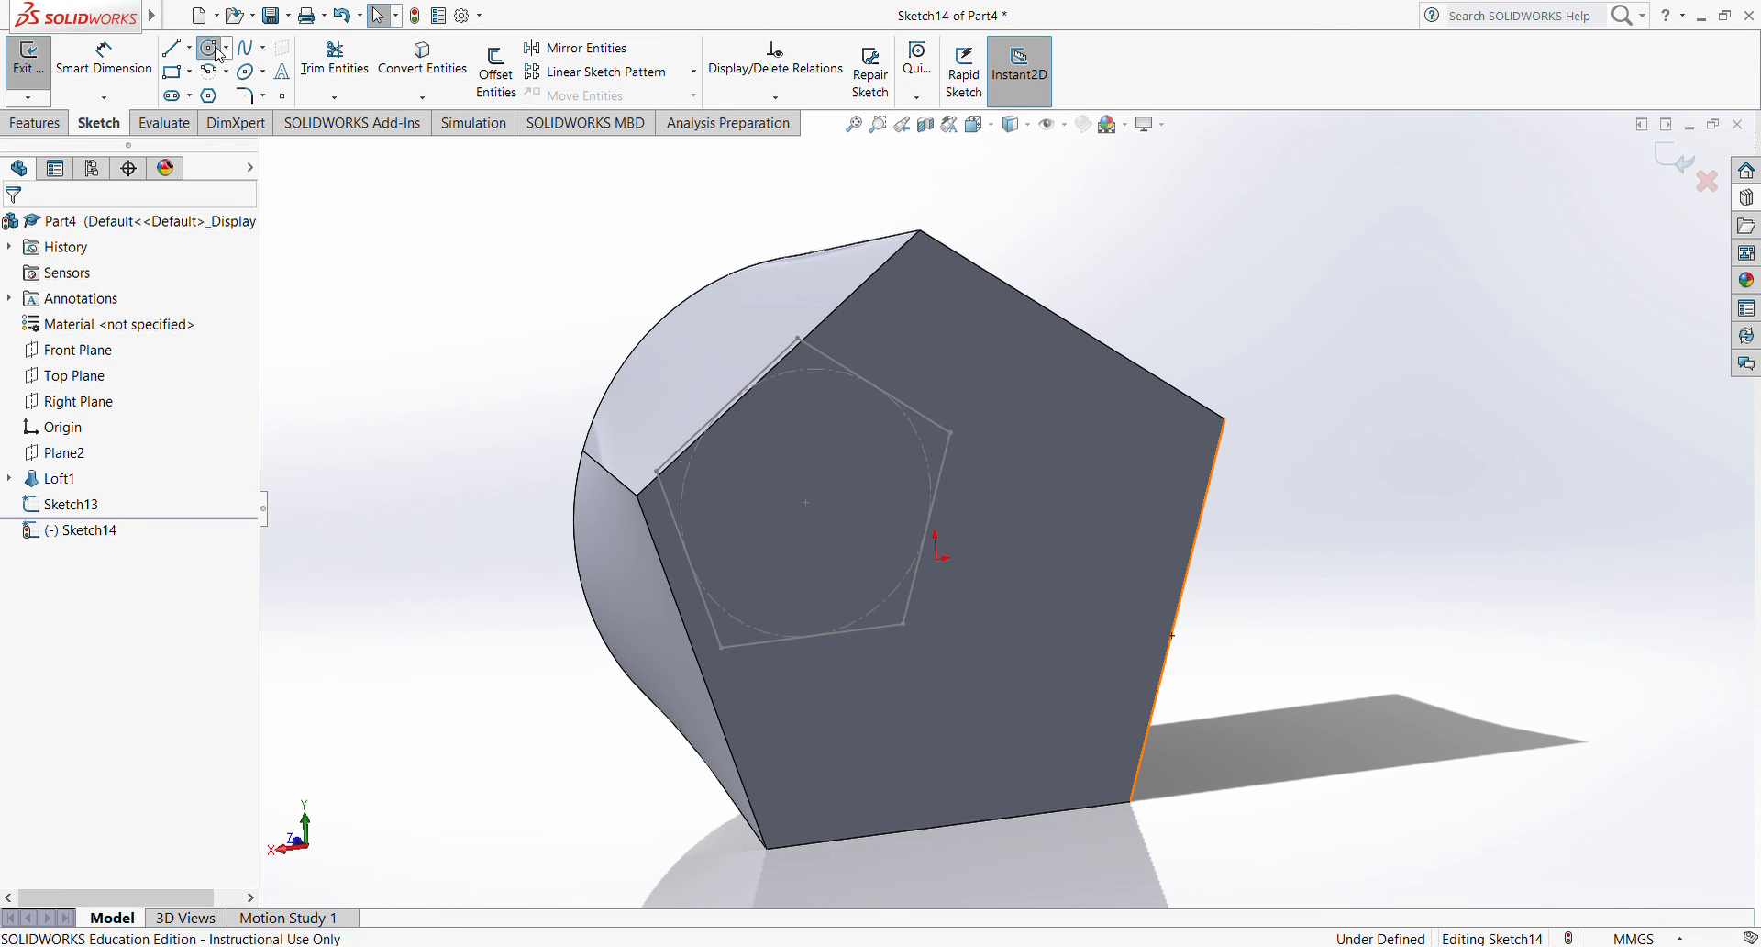
click(936, 558)
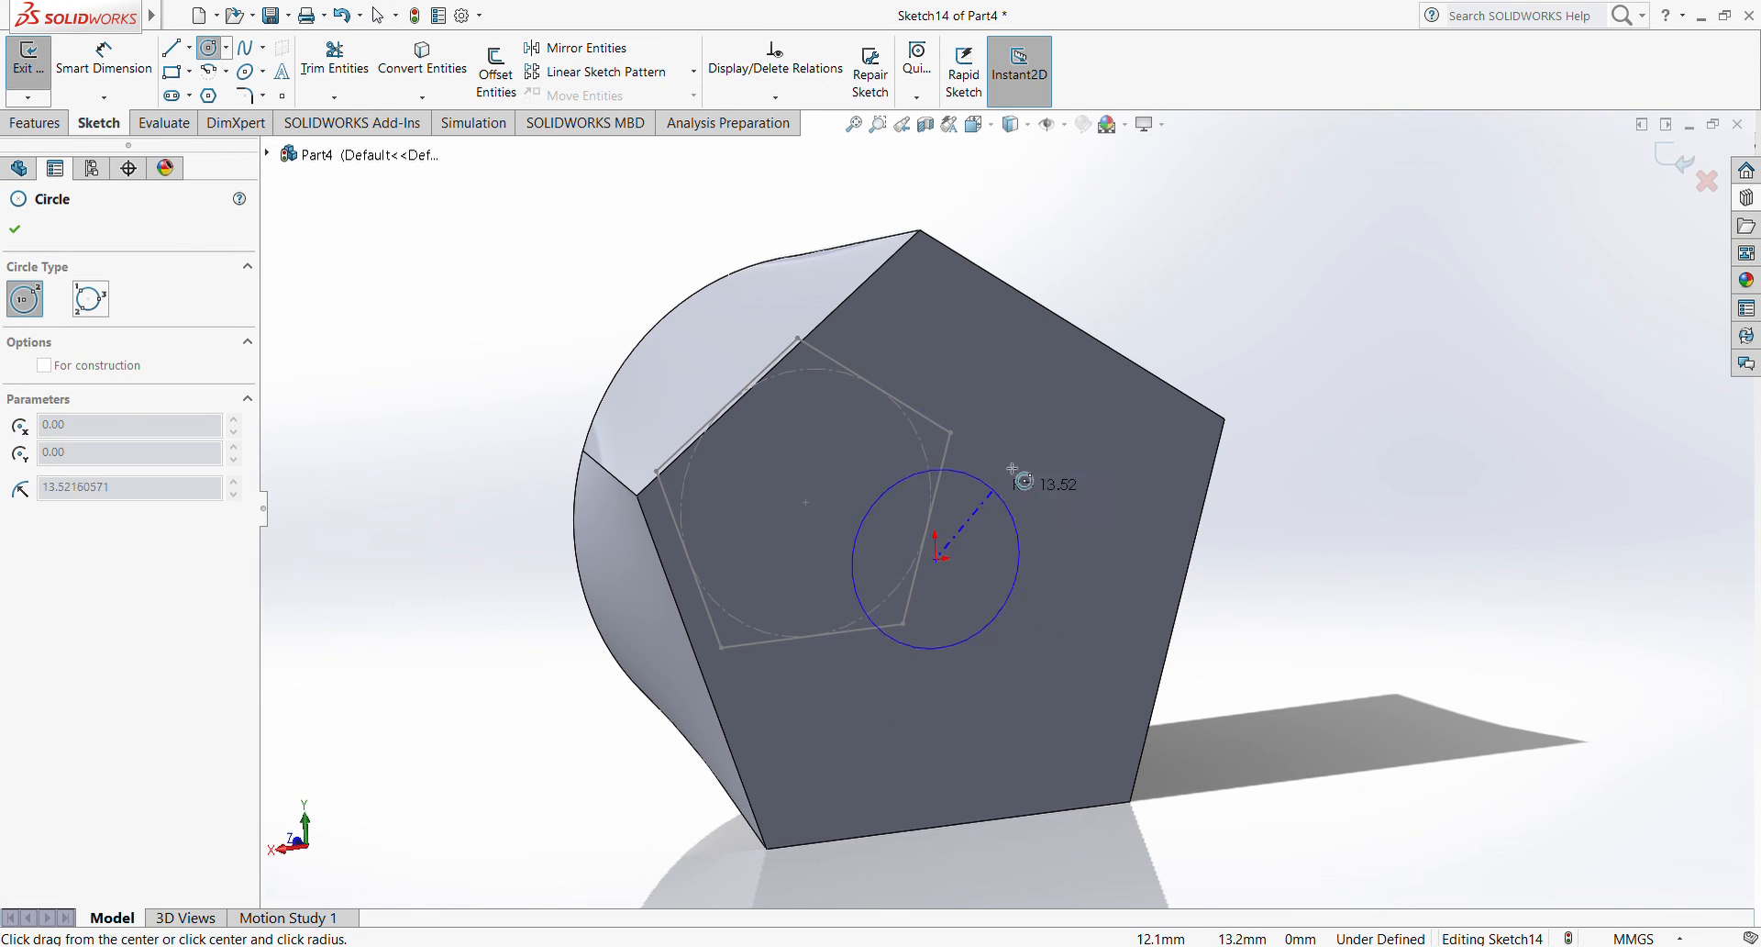
click(1032, 396)
key(Escape)
- Dimension the circle's diameter at 75 mm
right_drag(1349, 617, 1345, 550)
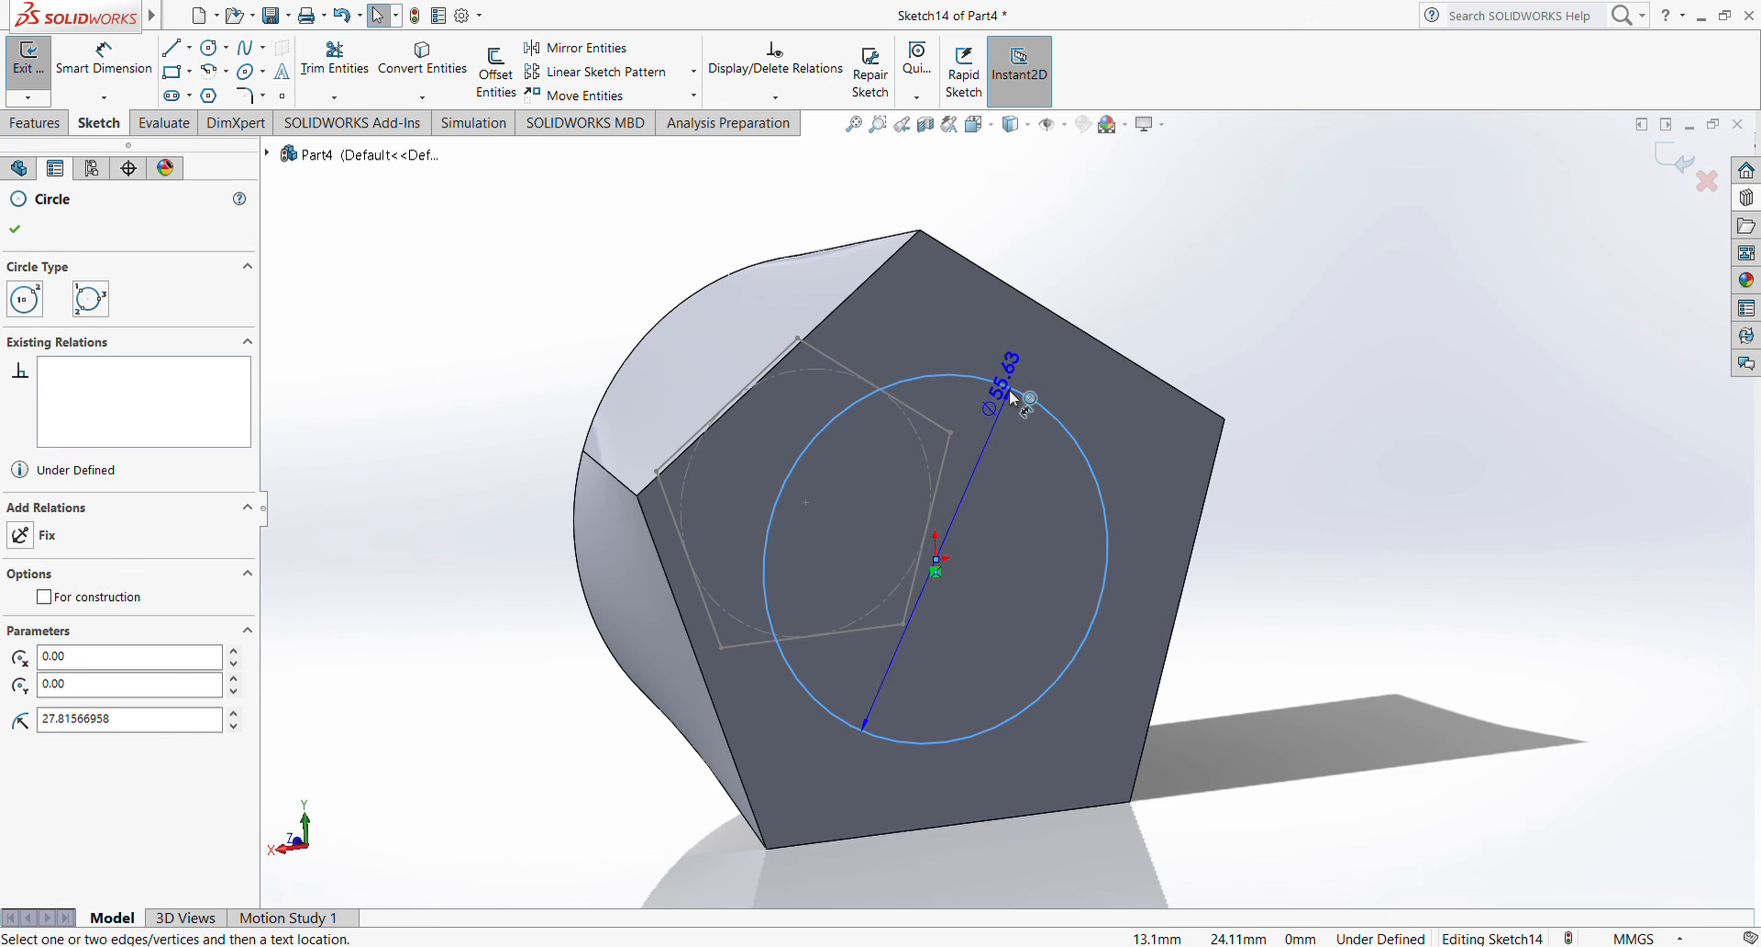
click(1009, 451)
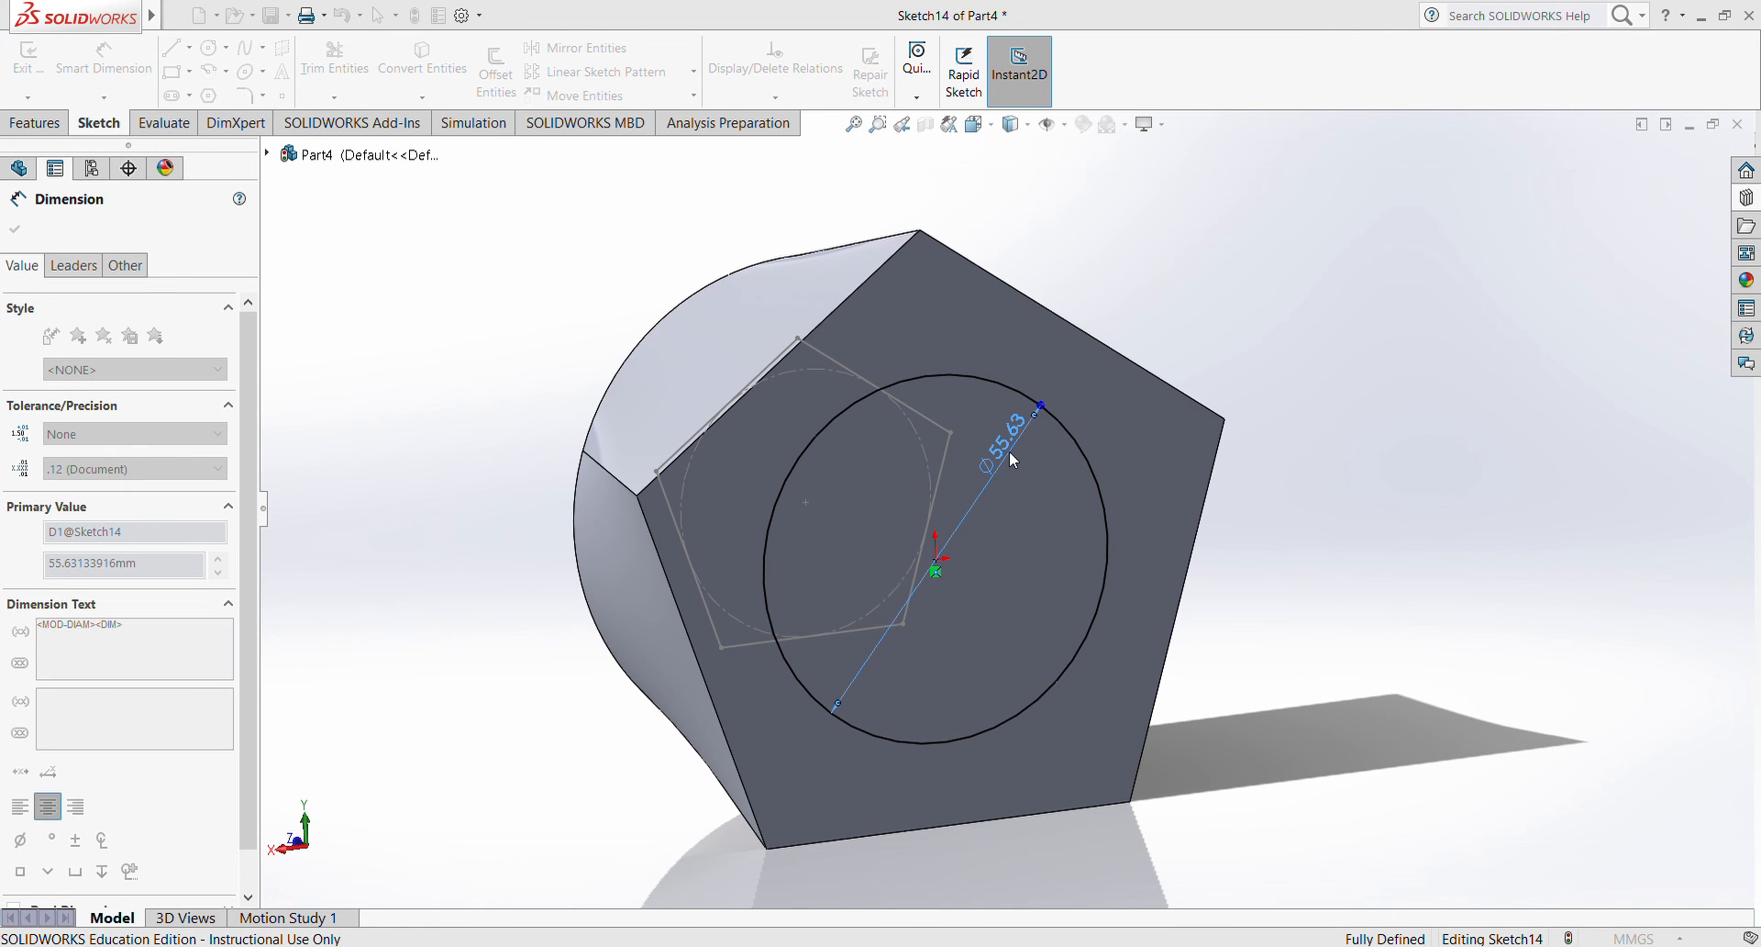
text(75)
key(Return)
scroll(977, 470, down, 1)
middle_drag(972, 469, 1030, 456)
key(Escape)
- Change the circle's diameter to 50 mm and exit the sketch
double_click(1058, 393)
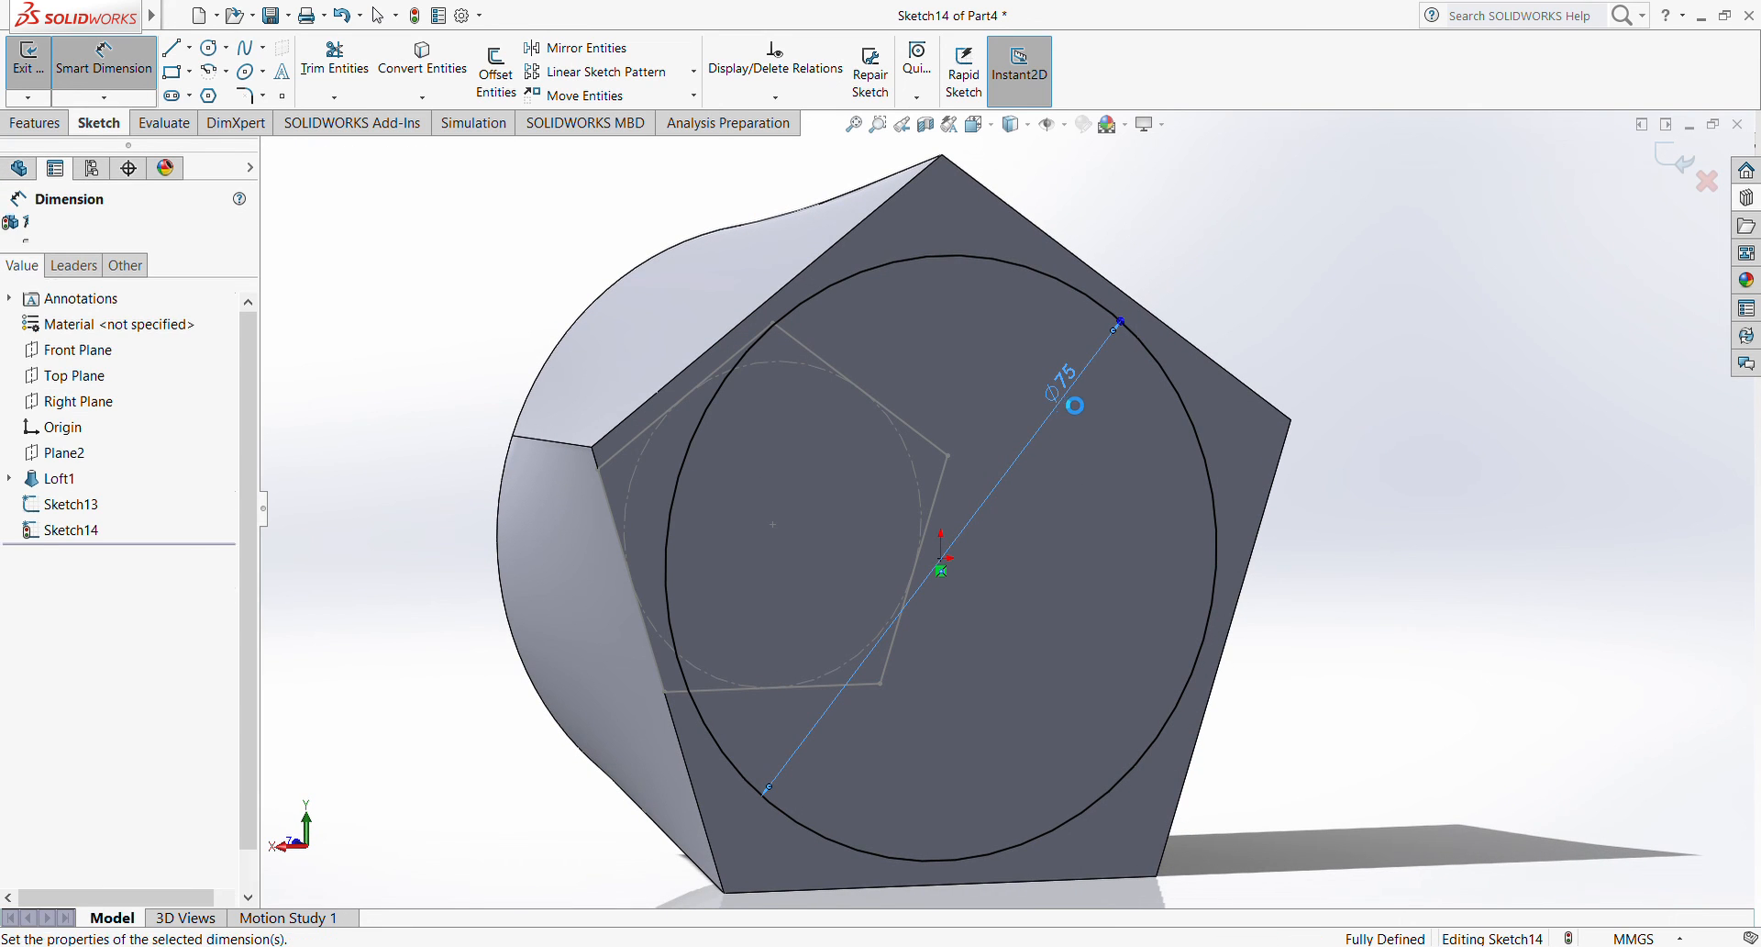
text(50)
key(Return)
key(Escape)
middle_drag(928, 409, 1008, 407)
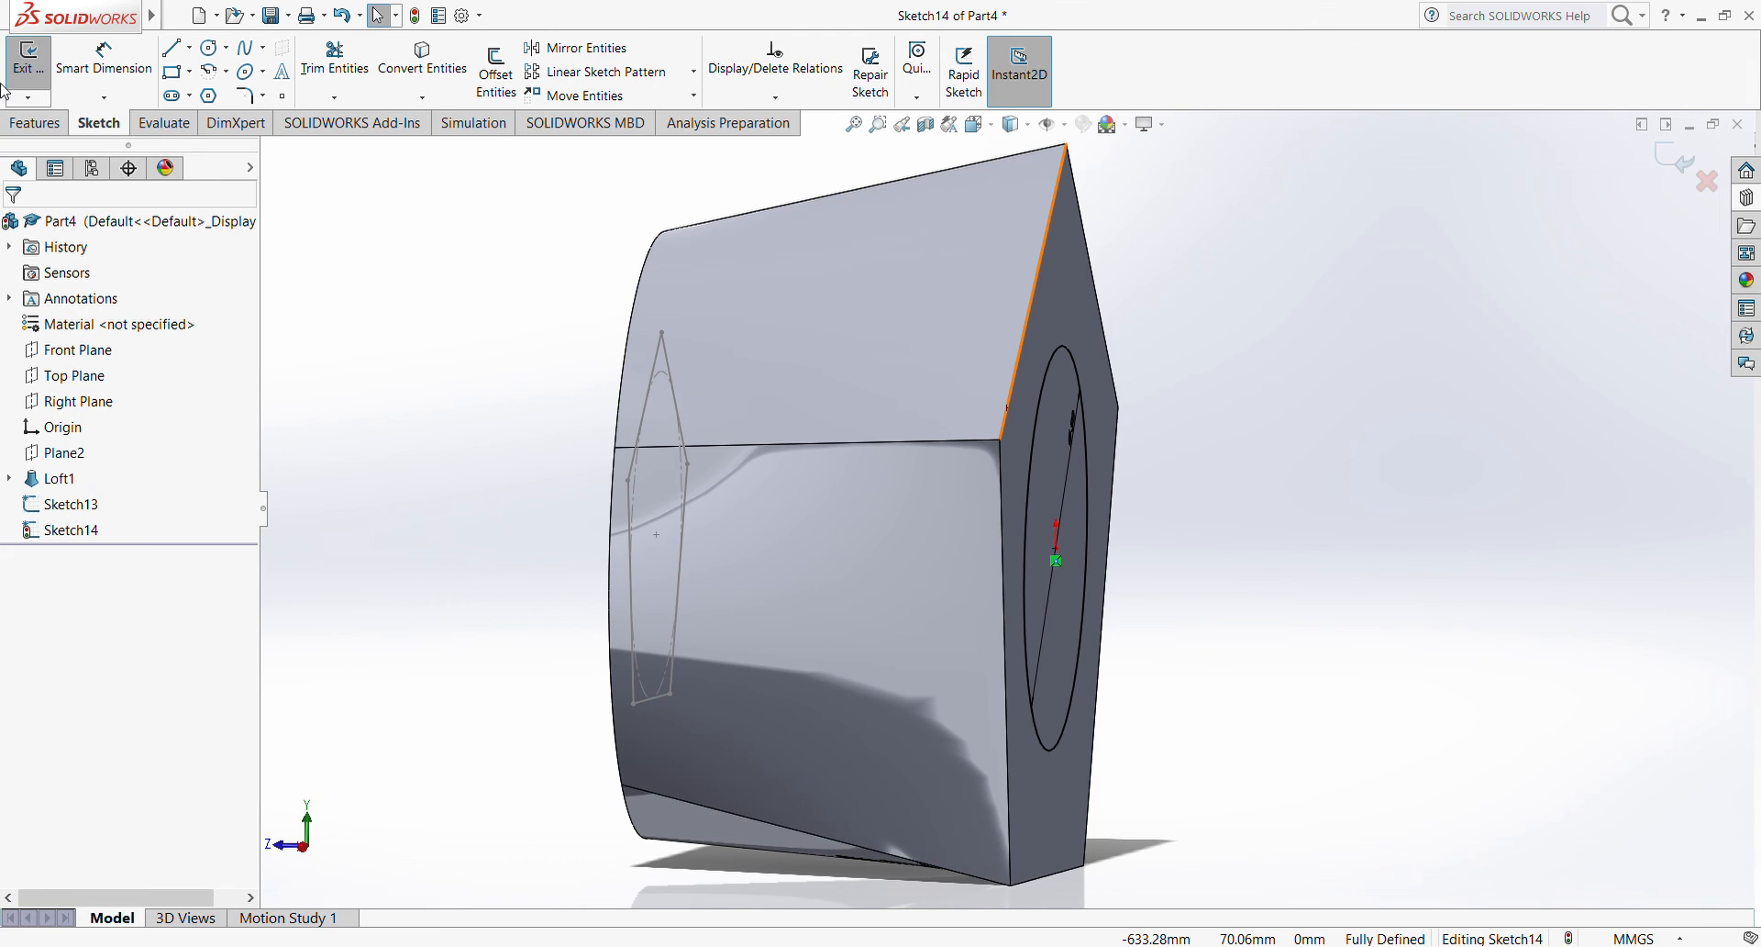
click(40, 73)
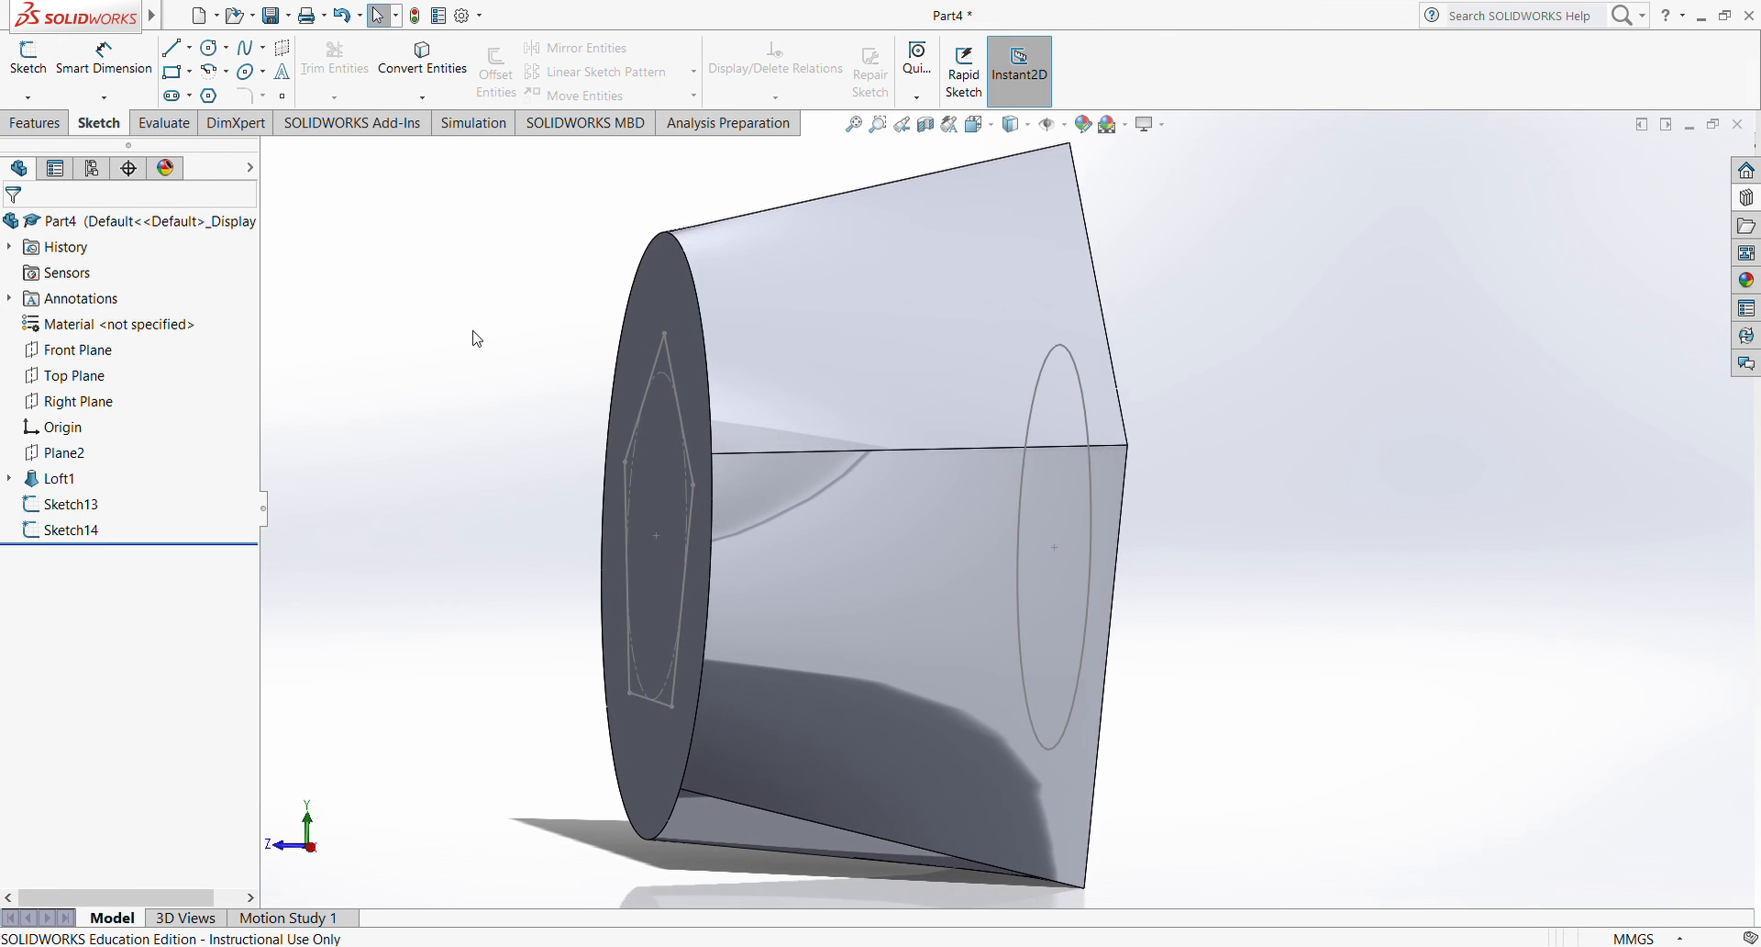
- Start a Lofted Cut using the small pentagon sketch and the circle on the opposite face as profiles
mouse_move(771, 522)
middle_down()
mouse_move(595, 605)
mouse_move(657, 511)
mouse_move(508, 642)
mouse_move(825, 660)
mouse_move(1124, 713)
mouse_move(819, 607)
mouse_move(922, 547)
mouse_move(932, 609)
middle_up()
middle_click(657, 589)
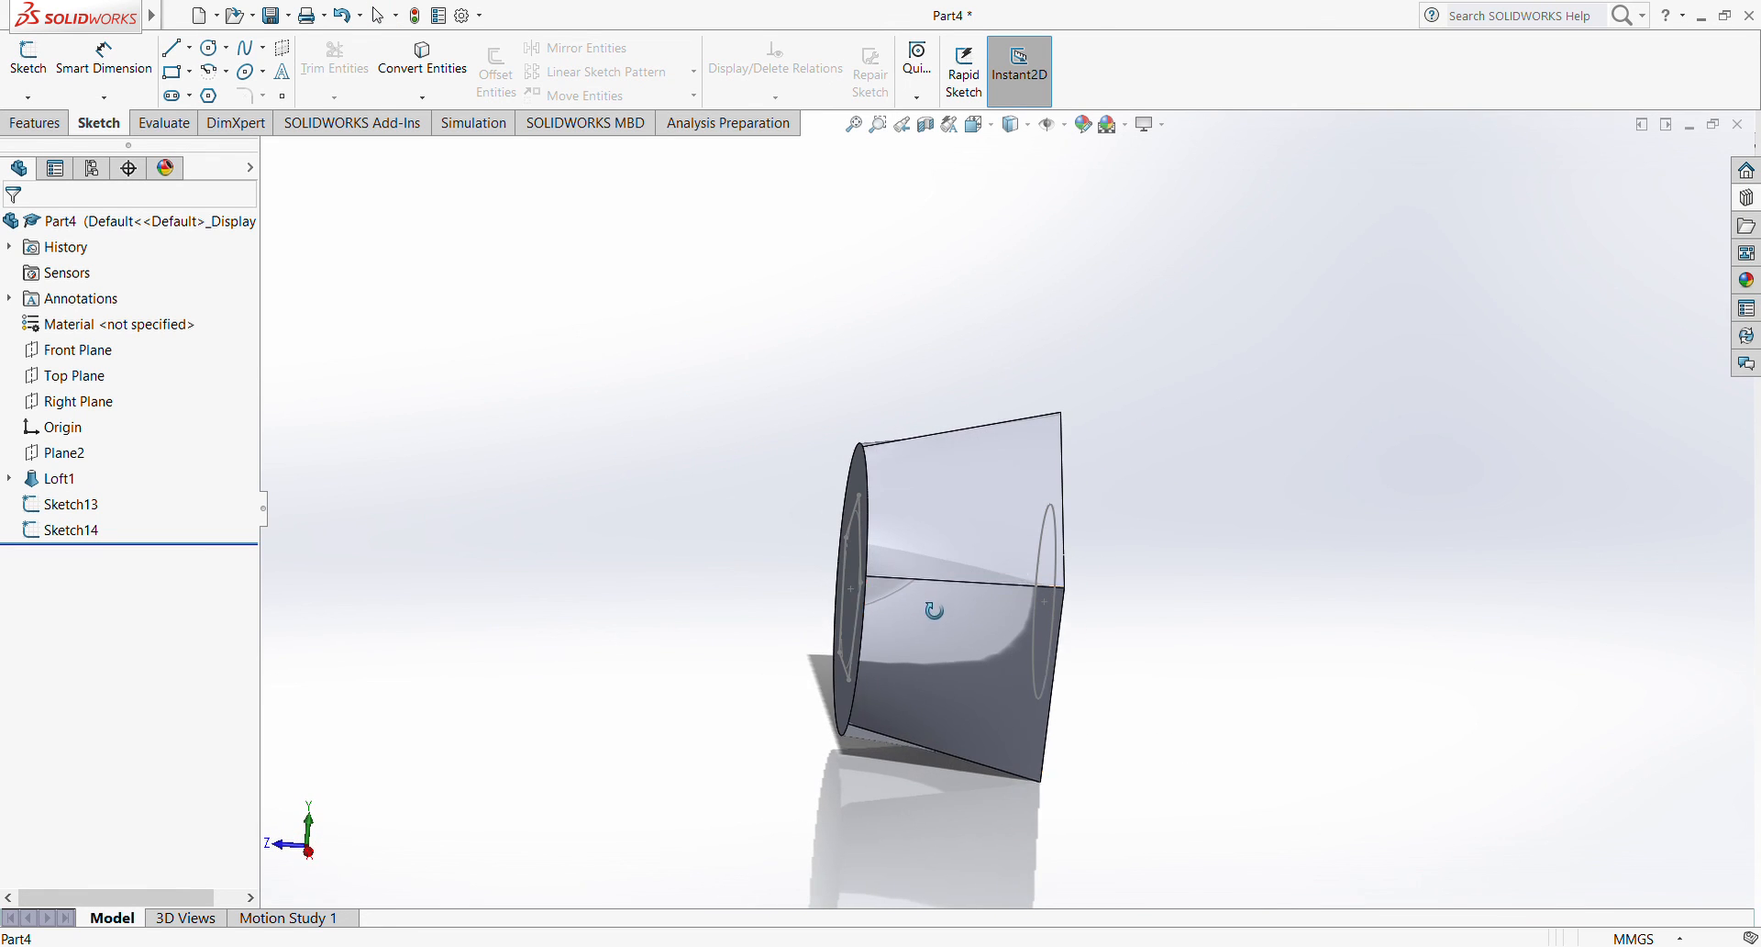
click(46, 127)
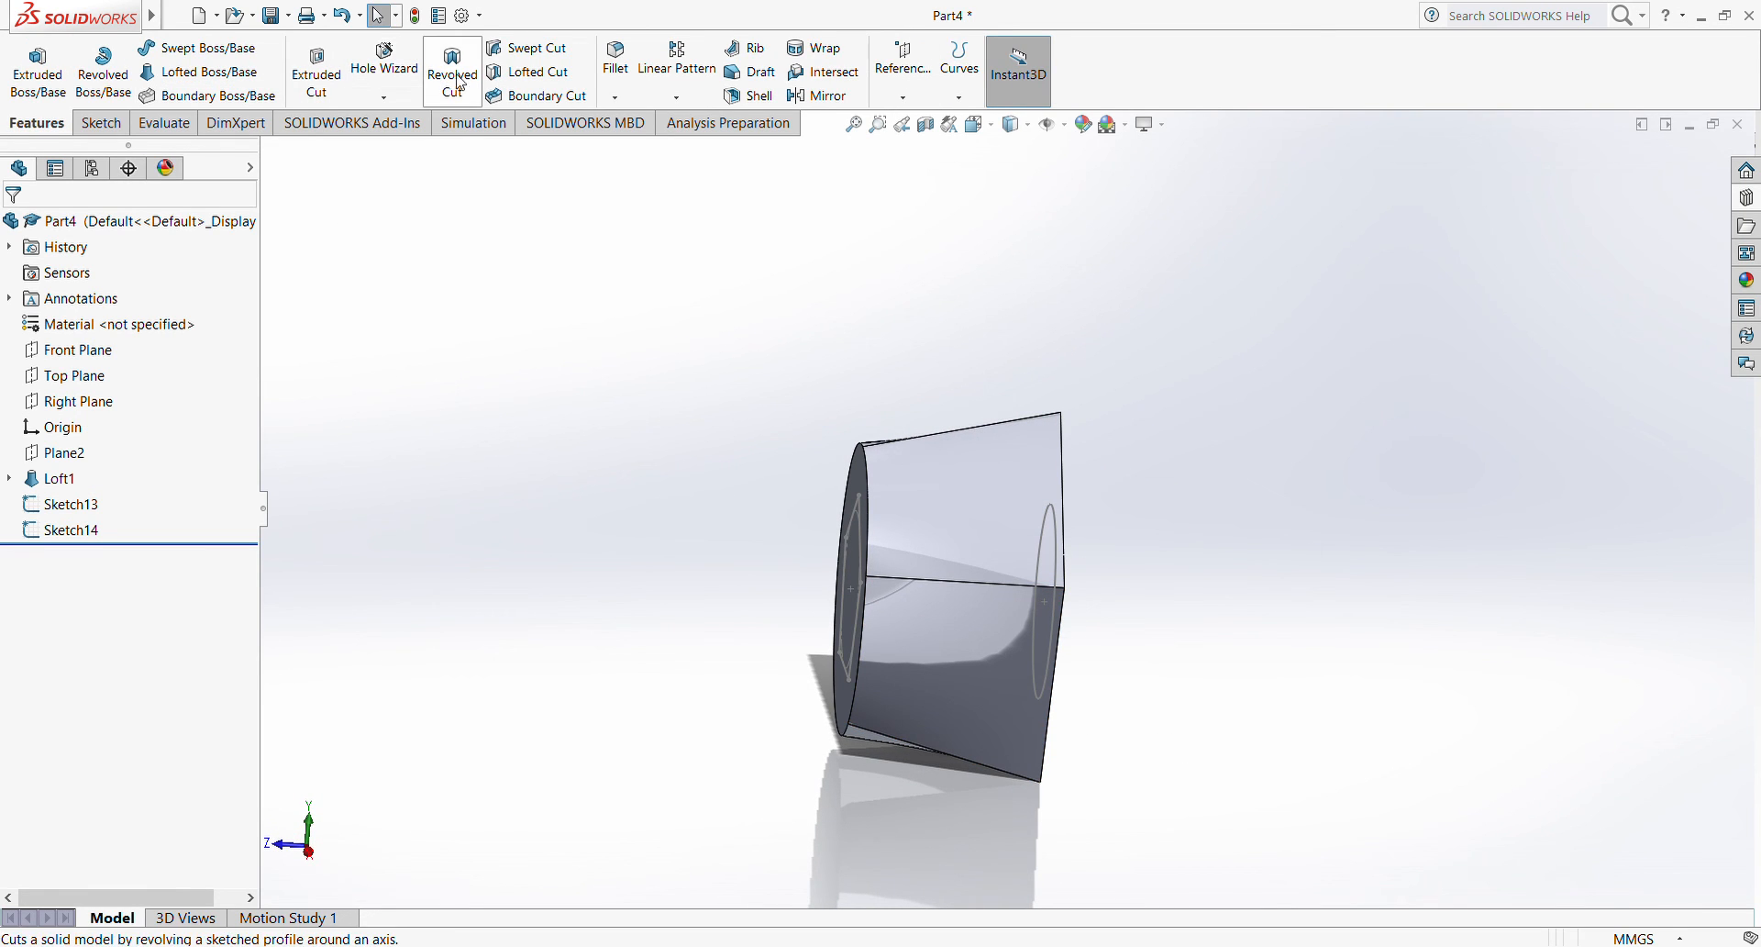
click(539, 74)
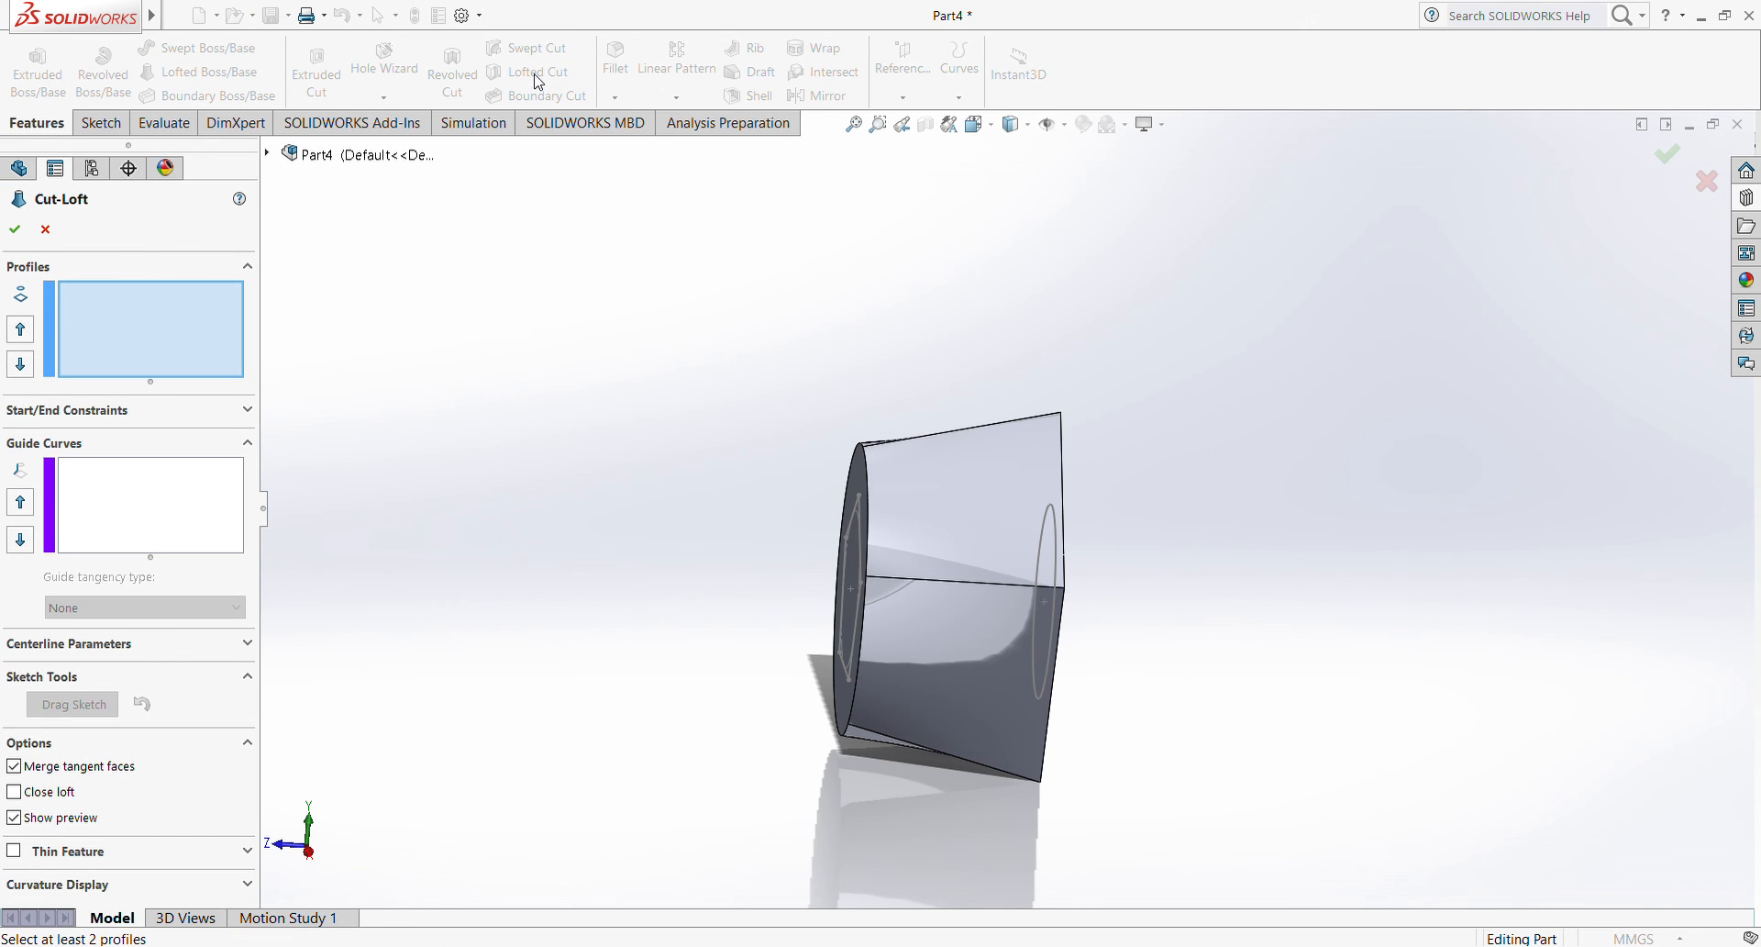
middle_drag(589, 358, 697, 348)
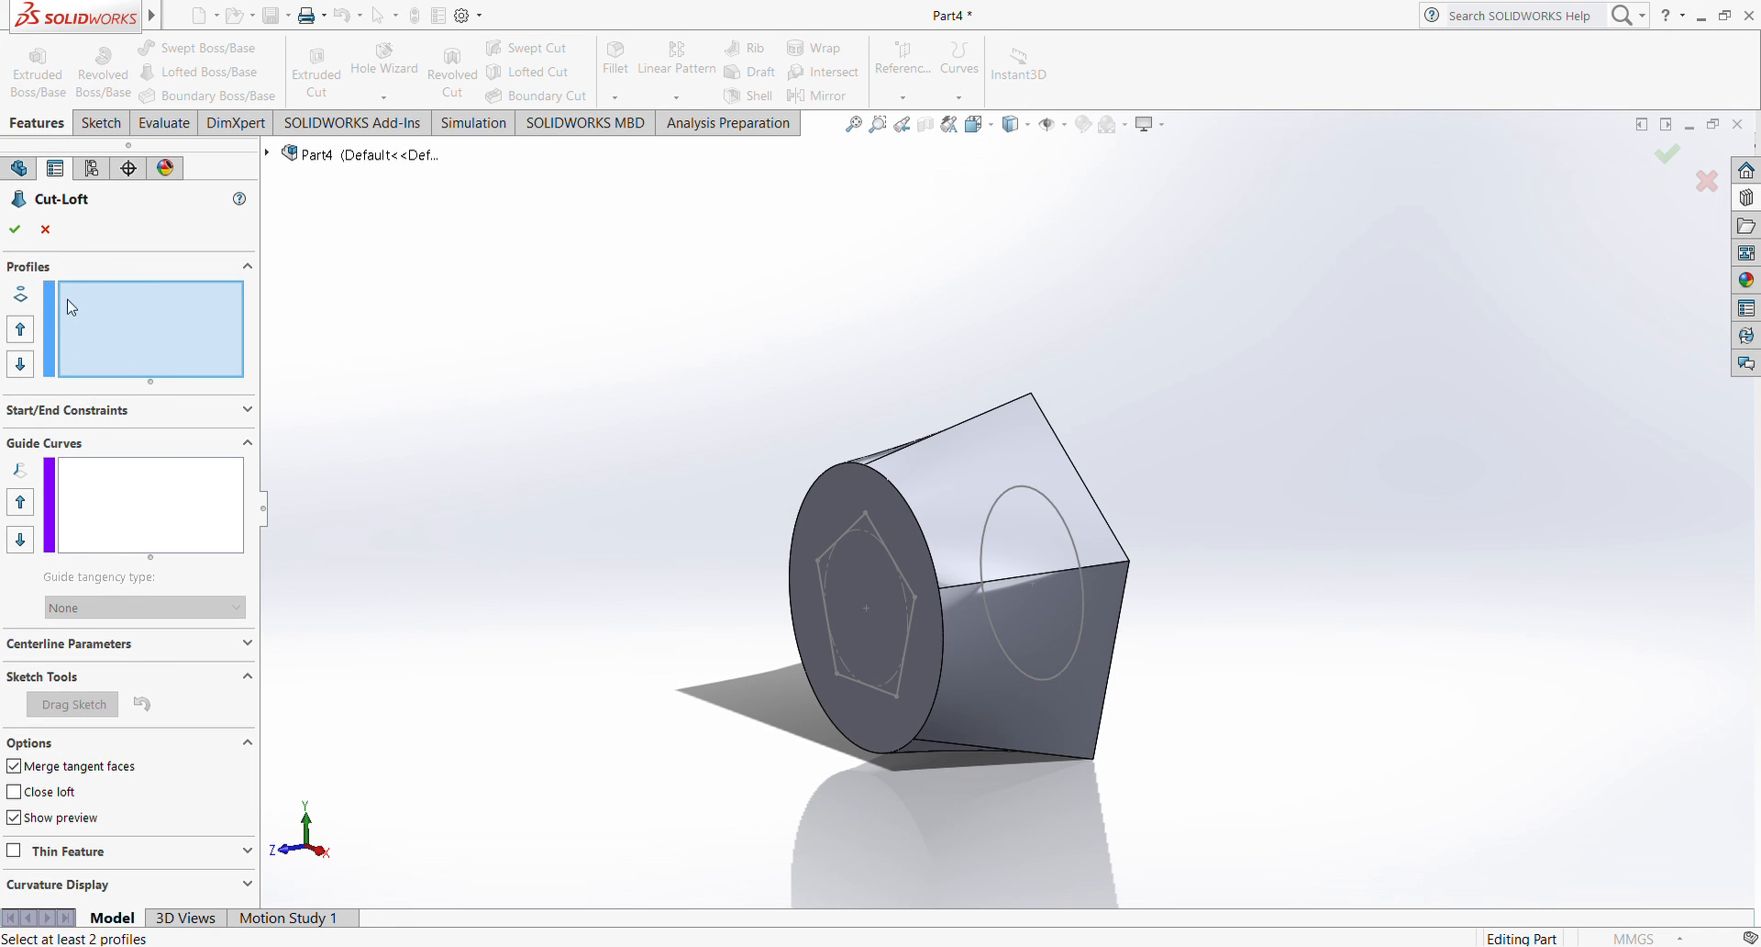
click(884, 543)
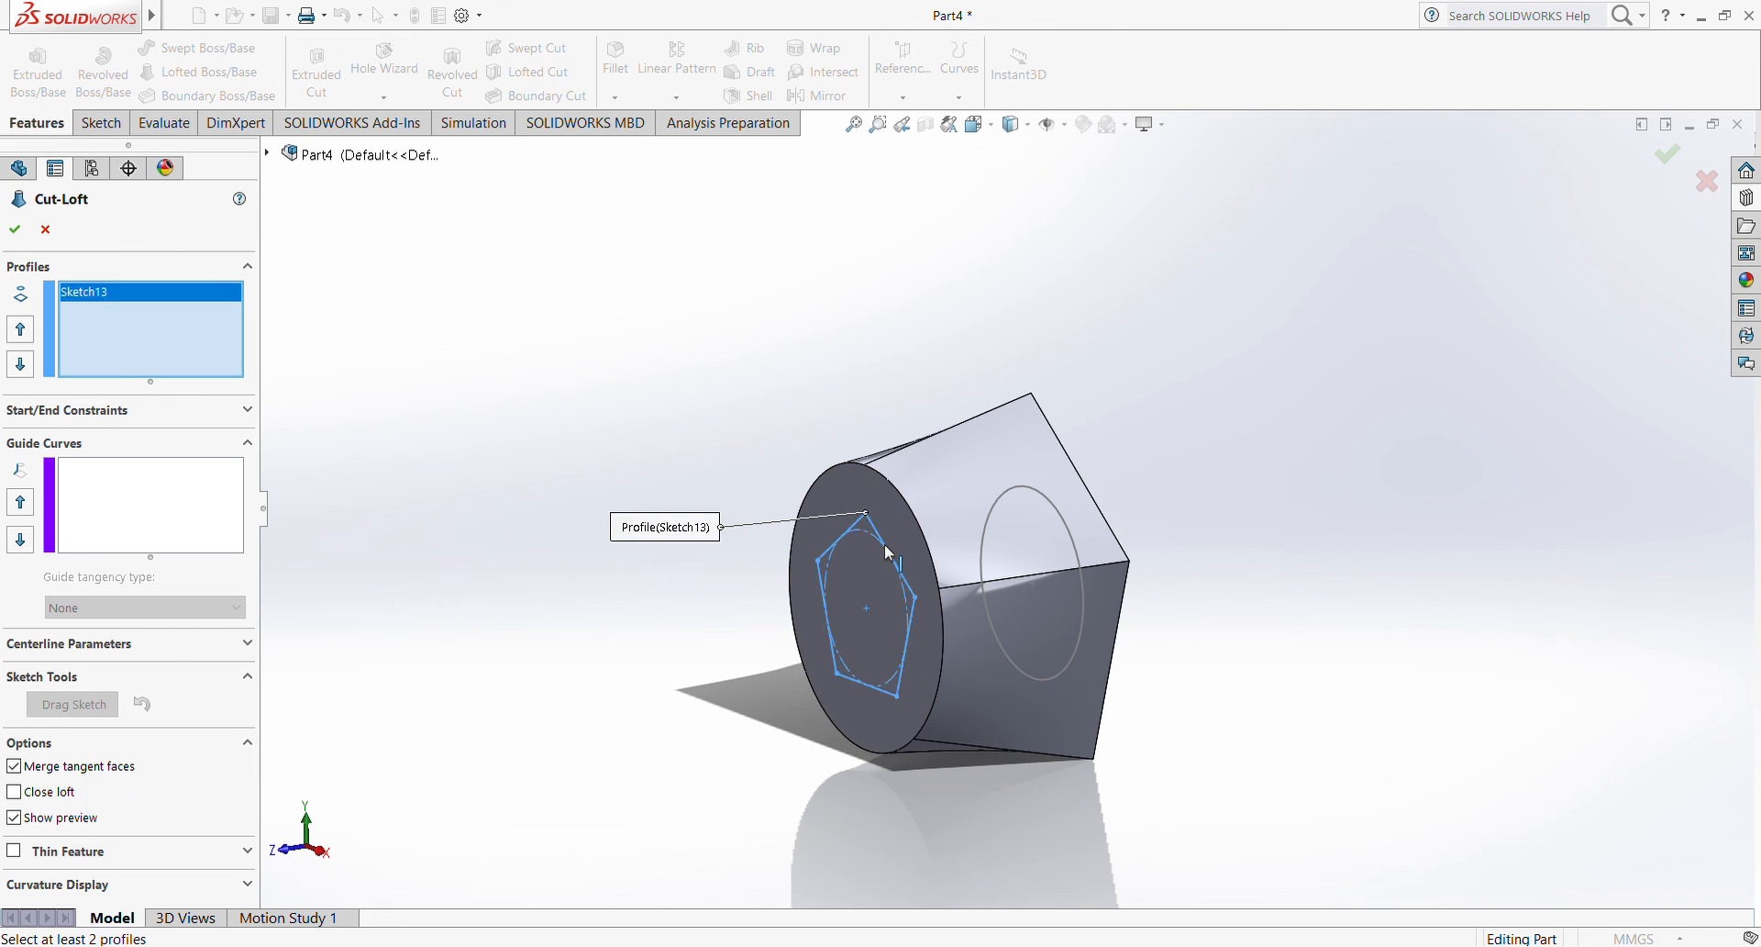
mouse_move(1147, 541)
middle_down()
mouse_move(1144, 514)
mouse_move(991, 587)
mouse_move(977, 644)
middle_up()
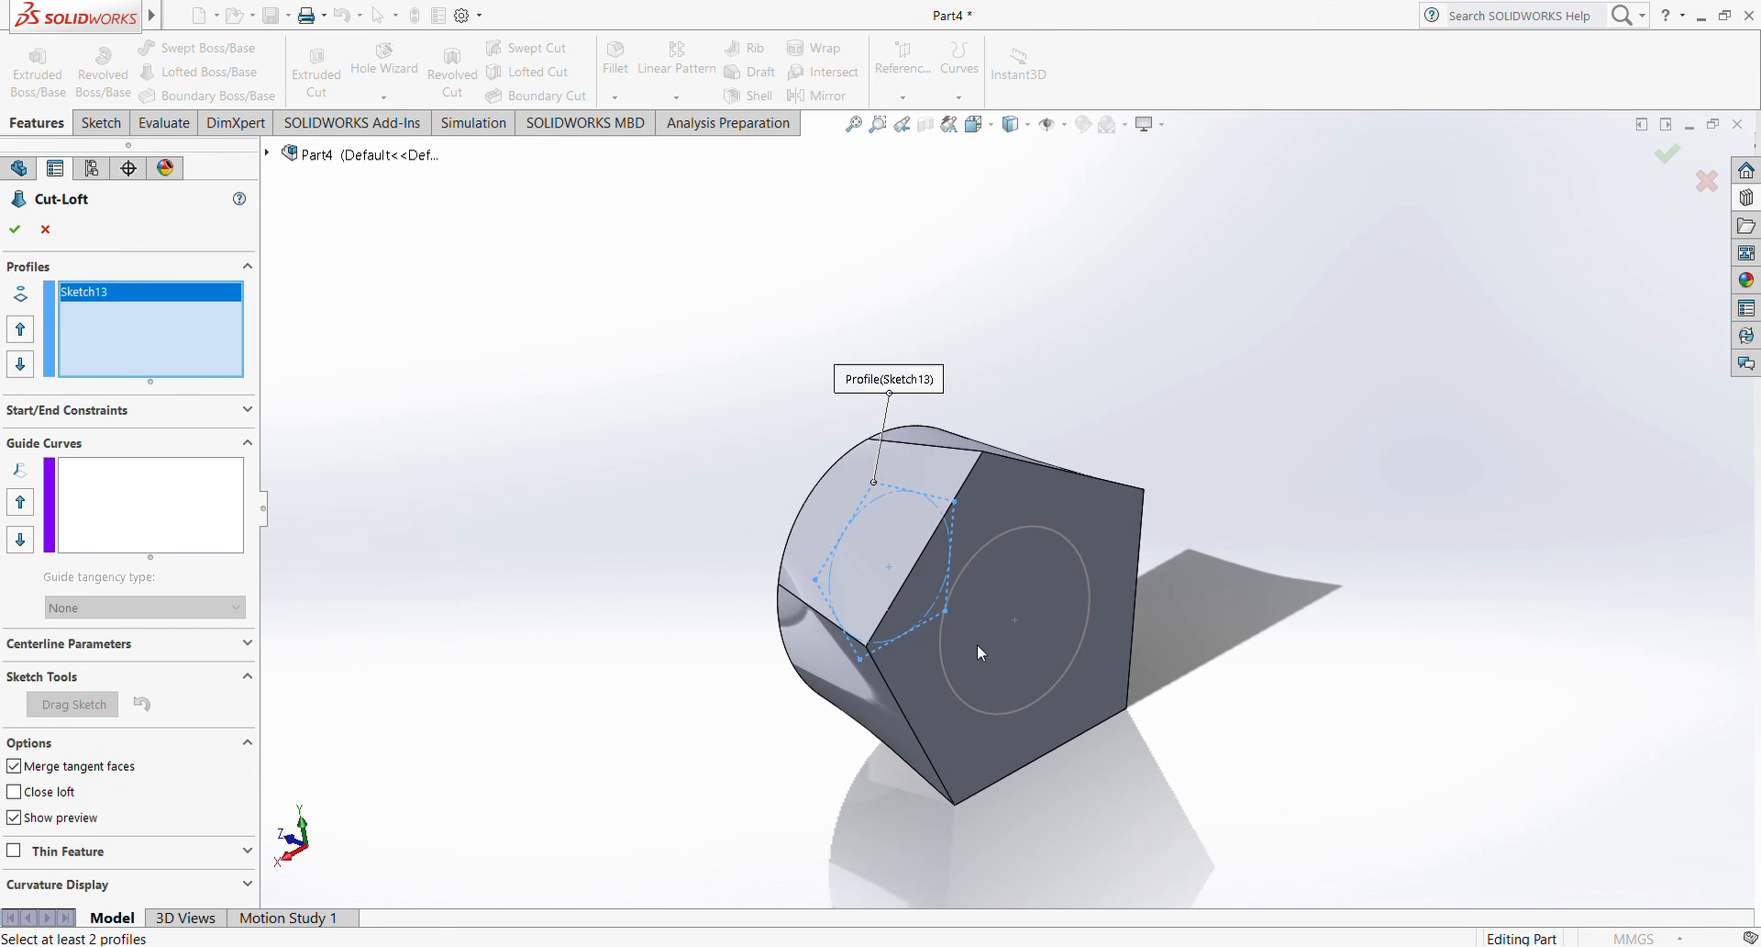
click(995, 539)
- Shift the cut's connector point along the circle profile and accept the lofted cut
middle_drag(993, 536, 965, 562)
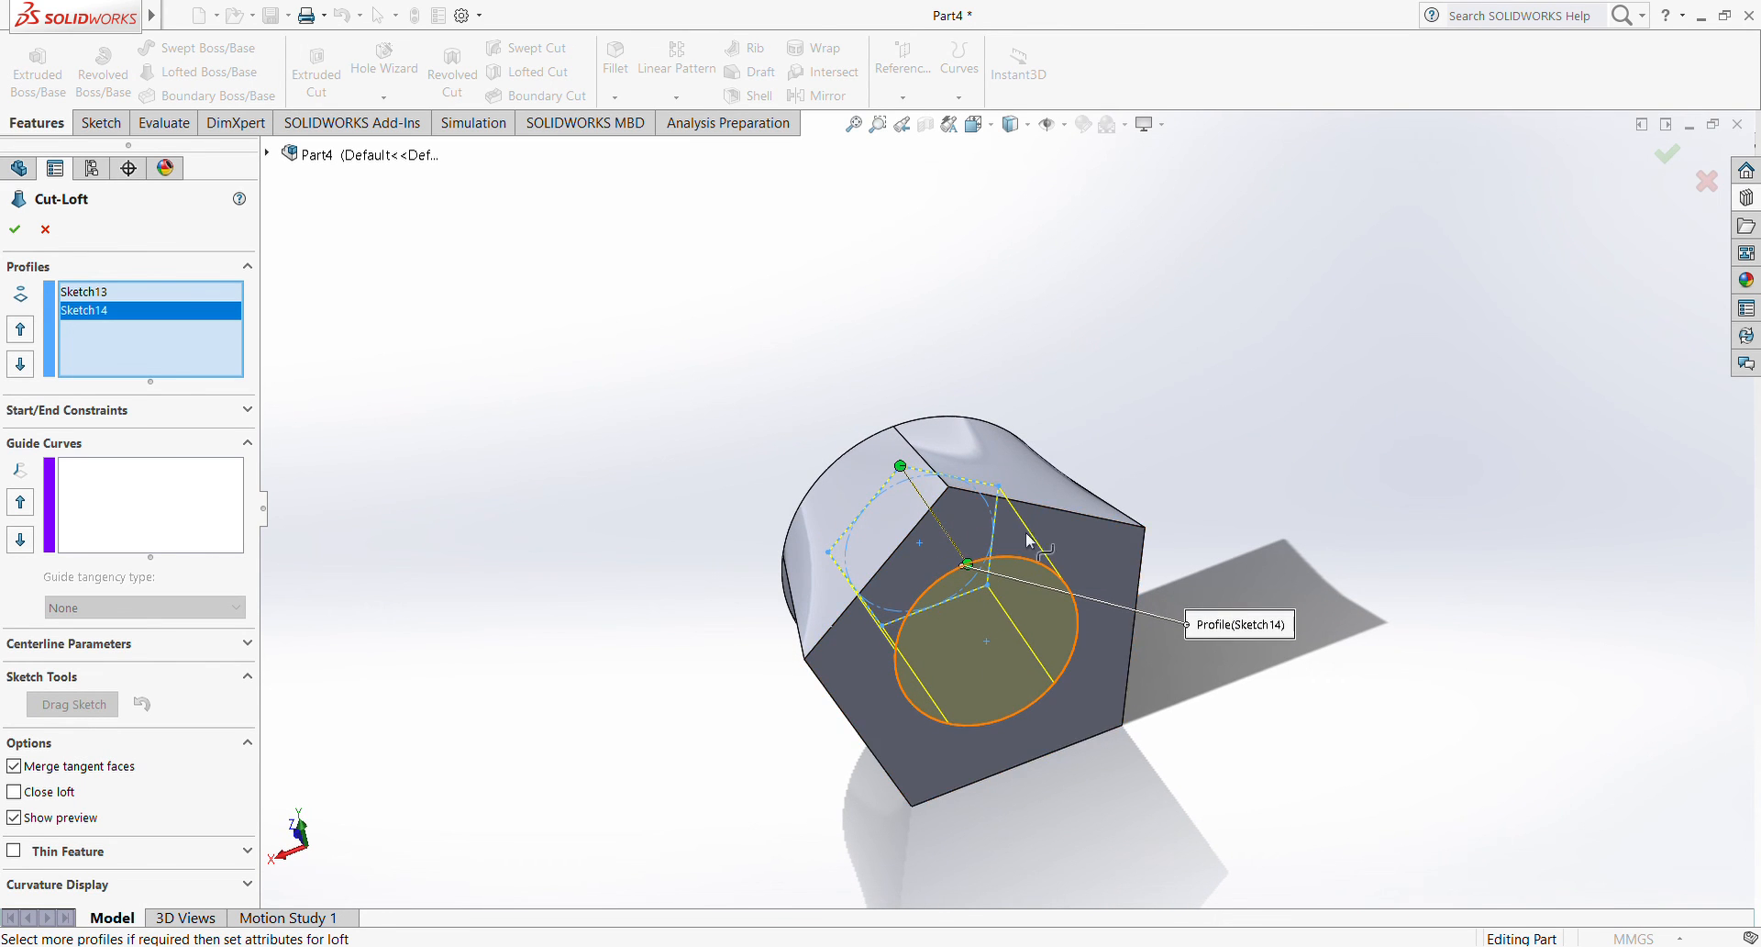
drag(967, 564, 933, 601)
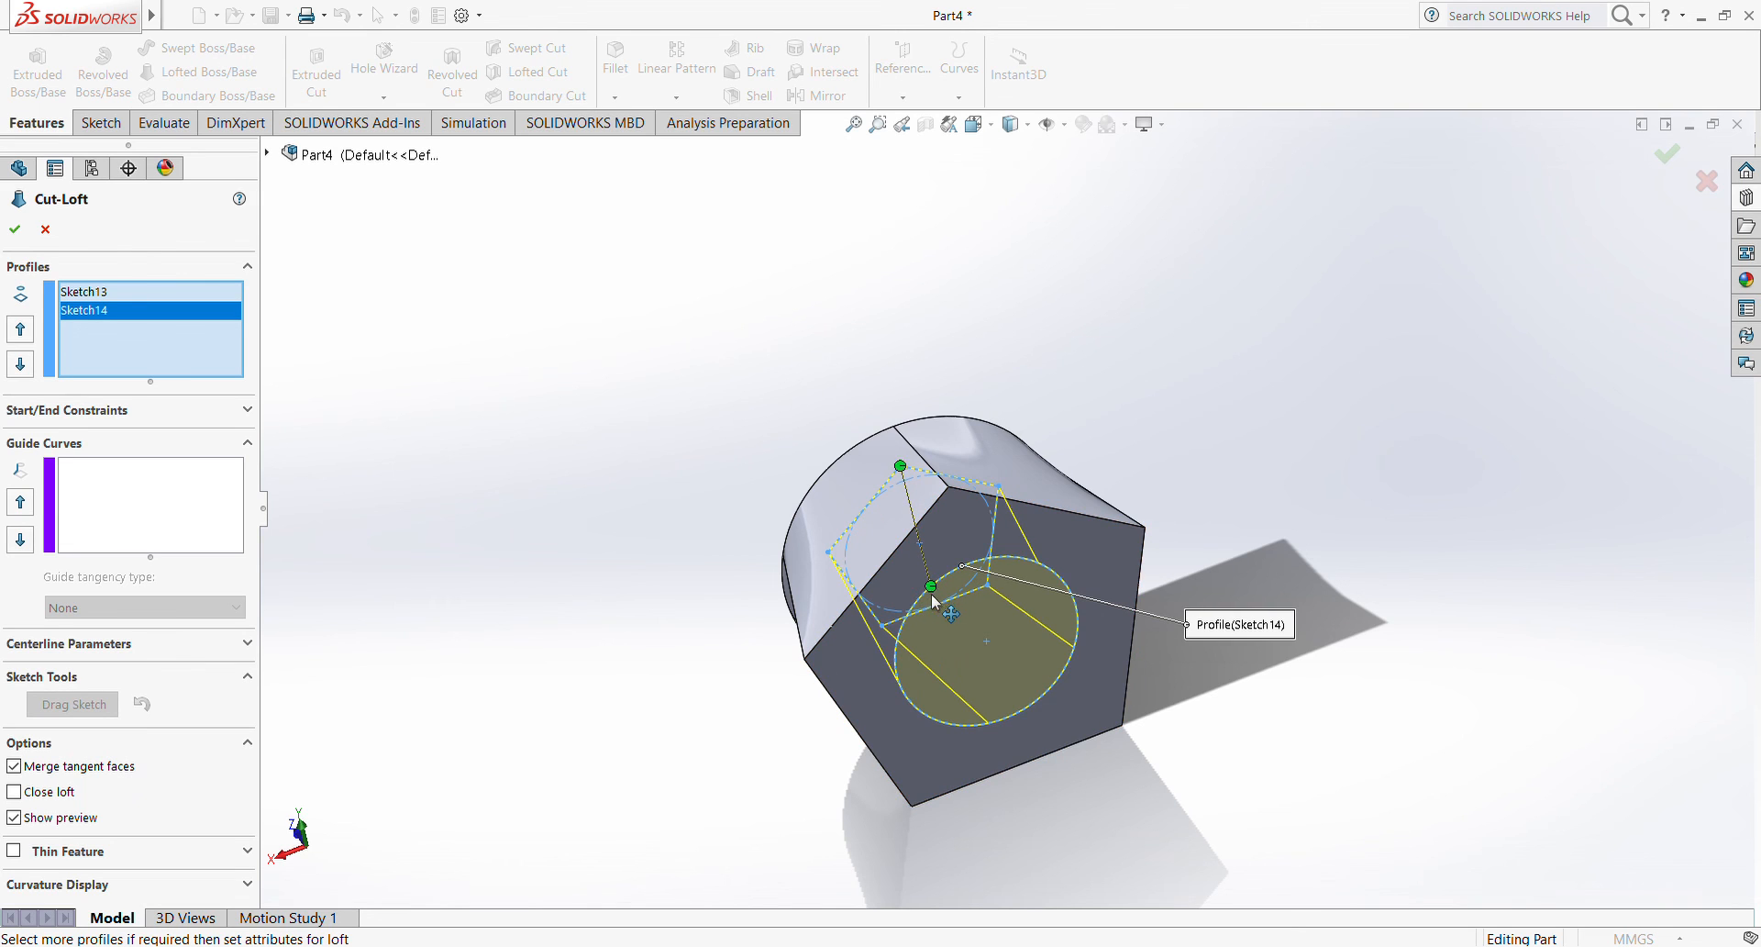
click(14, 230)
- Inspect the lofted cut through the part, looking into the circular opening on the pentagonal face
middle_drag(648, 507, 842, 679)
scroll(804, 699, down, 3)
middle_drag(803, 617, 1033, 614)
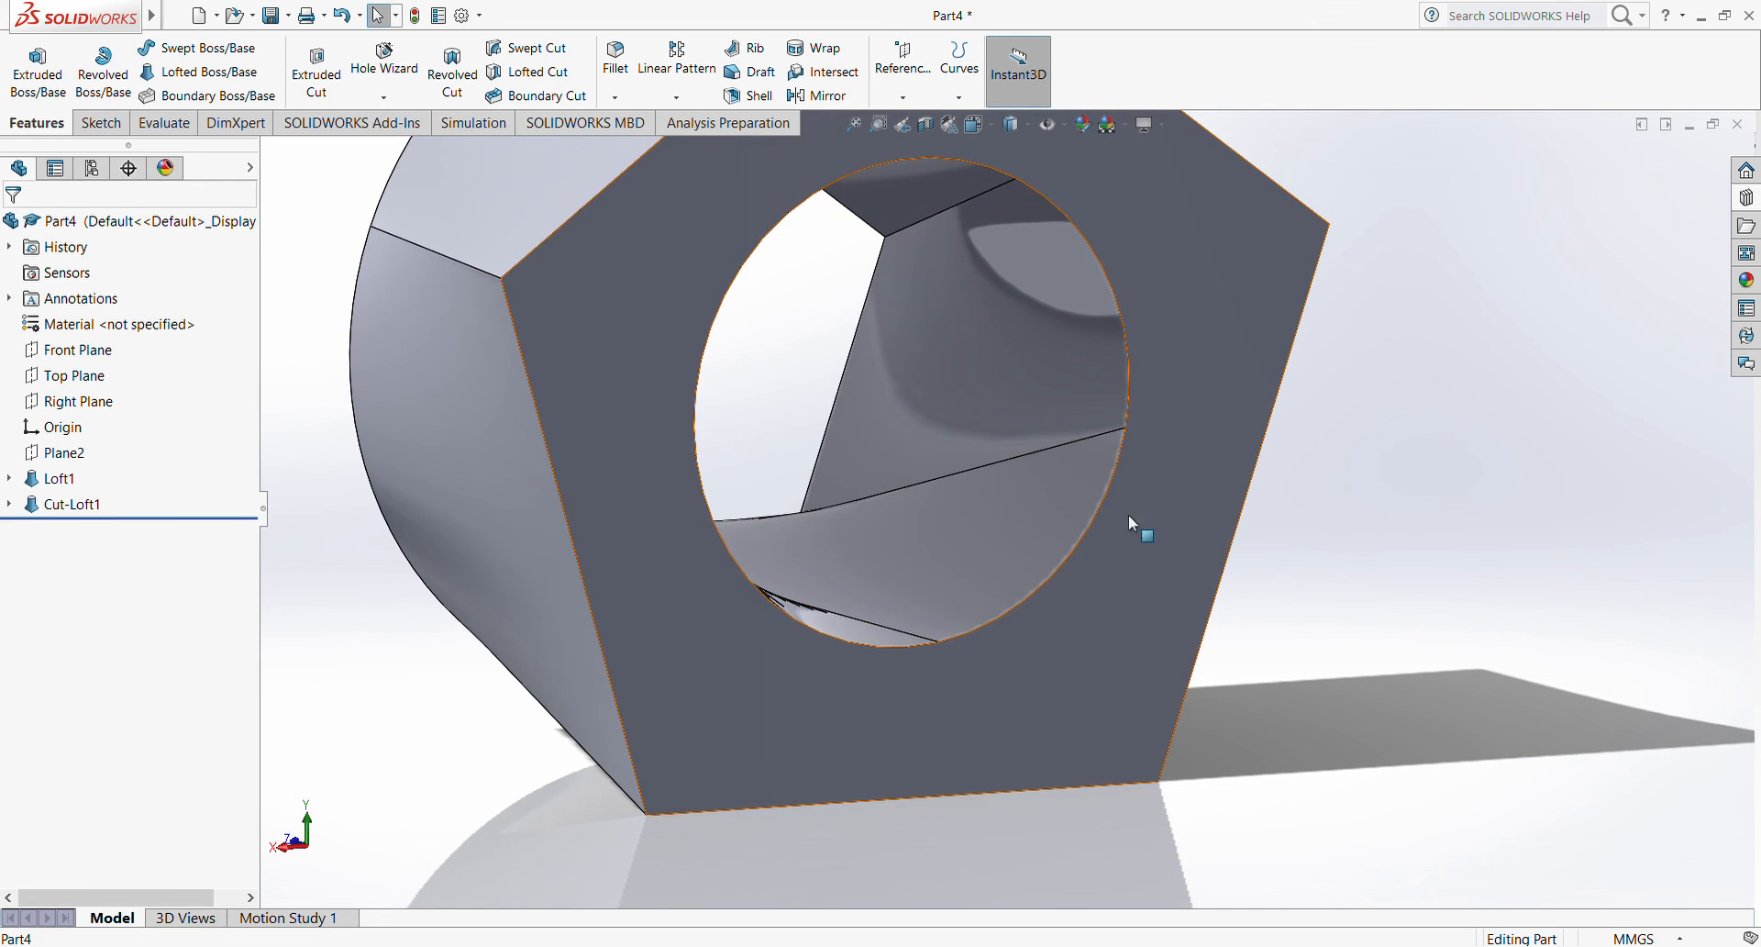
scroll(1317, 389, up, 4)
key(f)
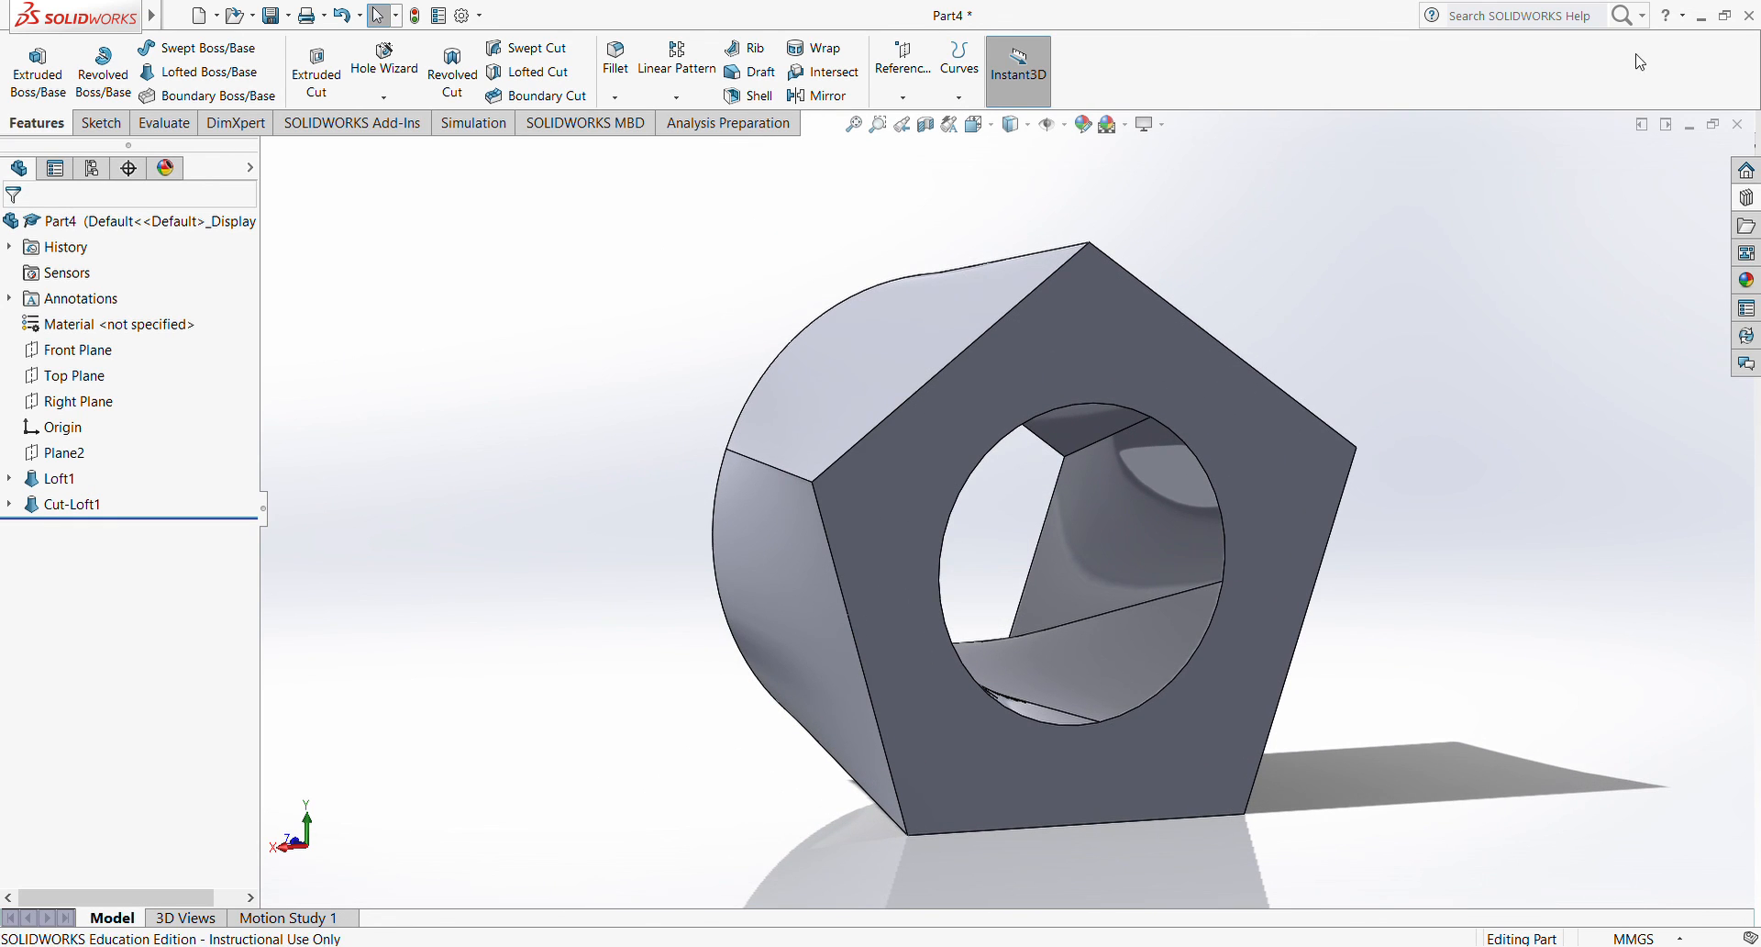